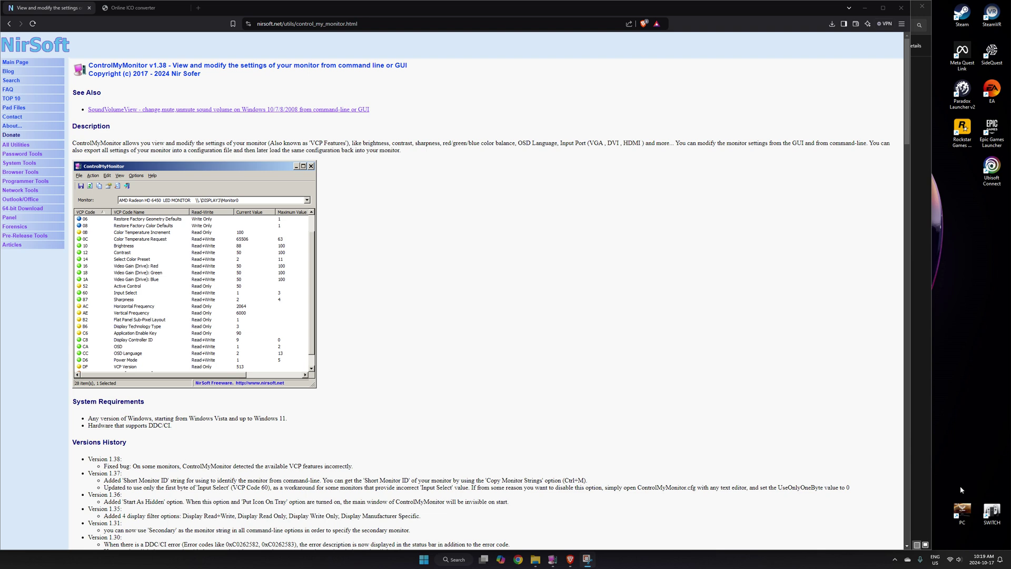
left_click_drag(960, 497, 1001, 524)
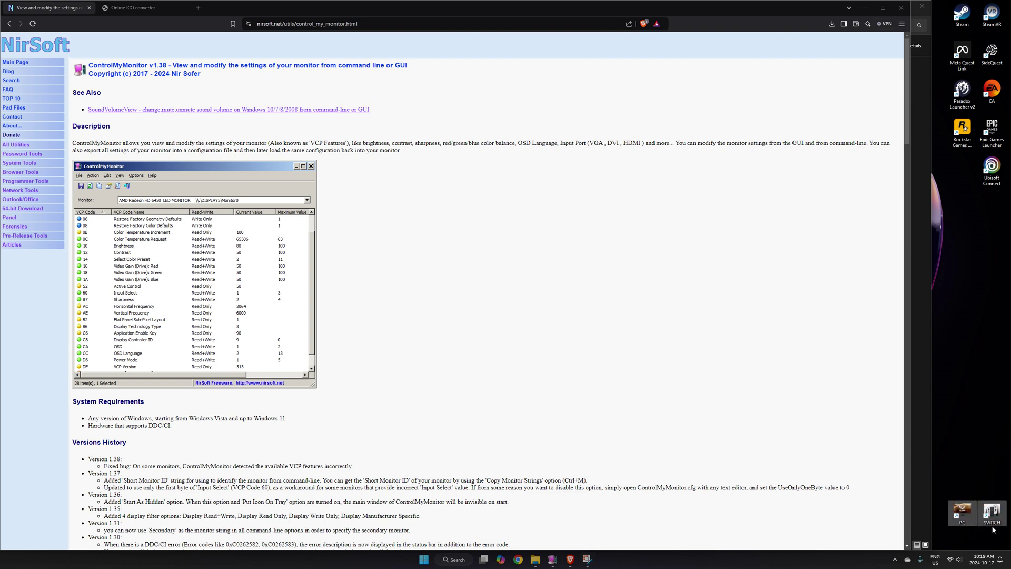
left_click(941, 453)
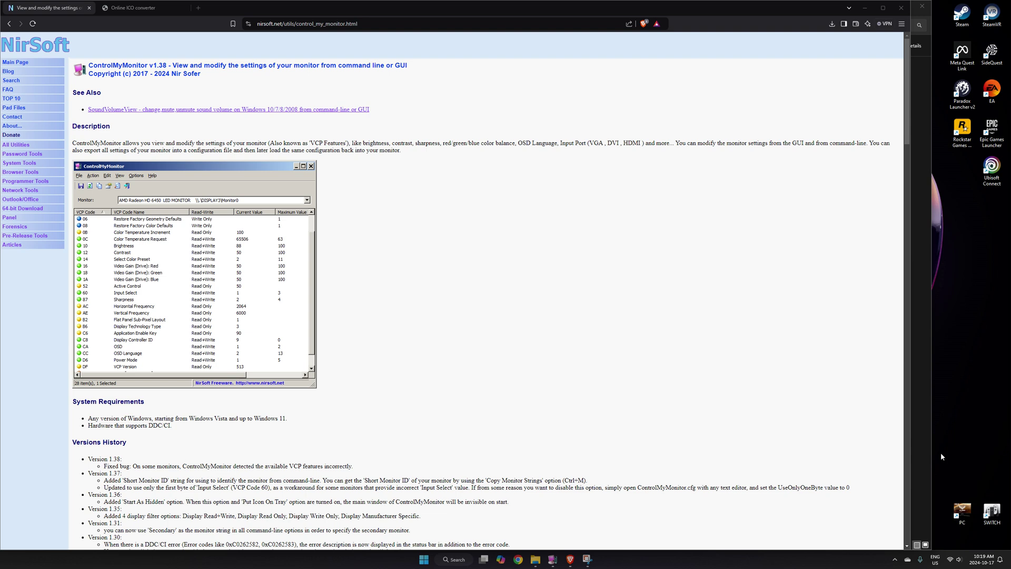
left_click(992, 515)
left_click(971, 521)
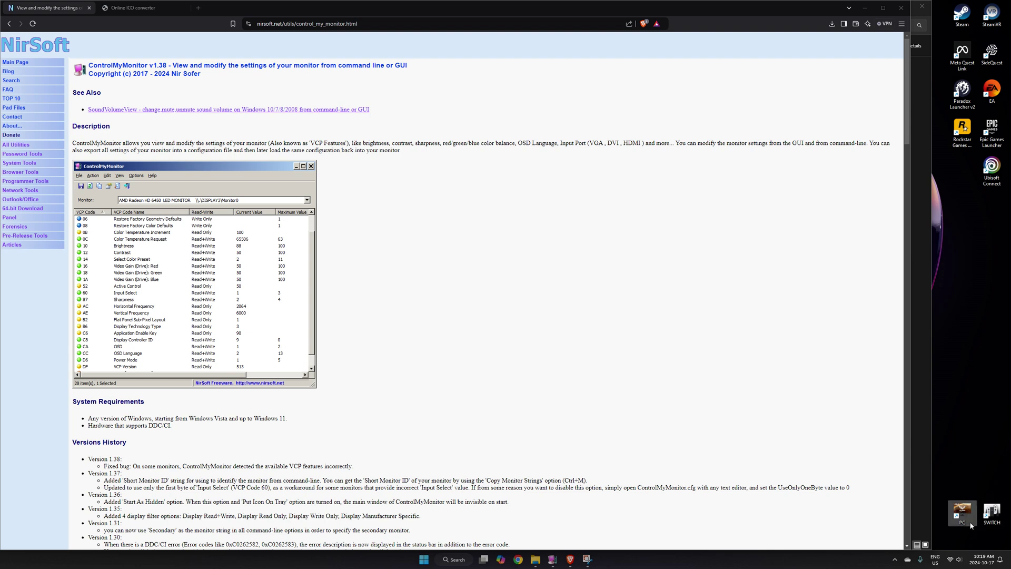
left_click(988, 521)
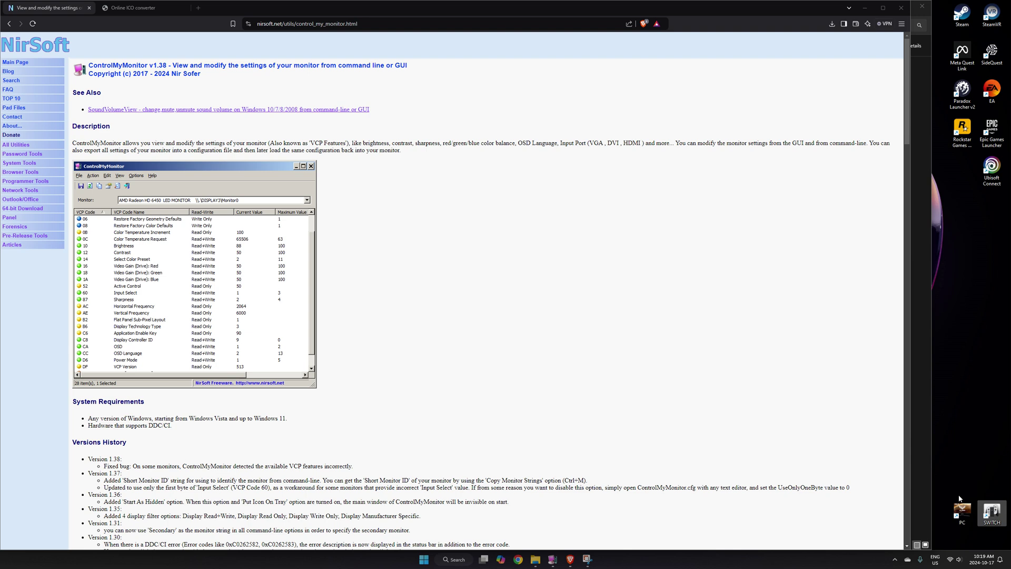
left_click(965, 507)
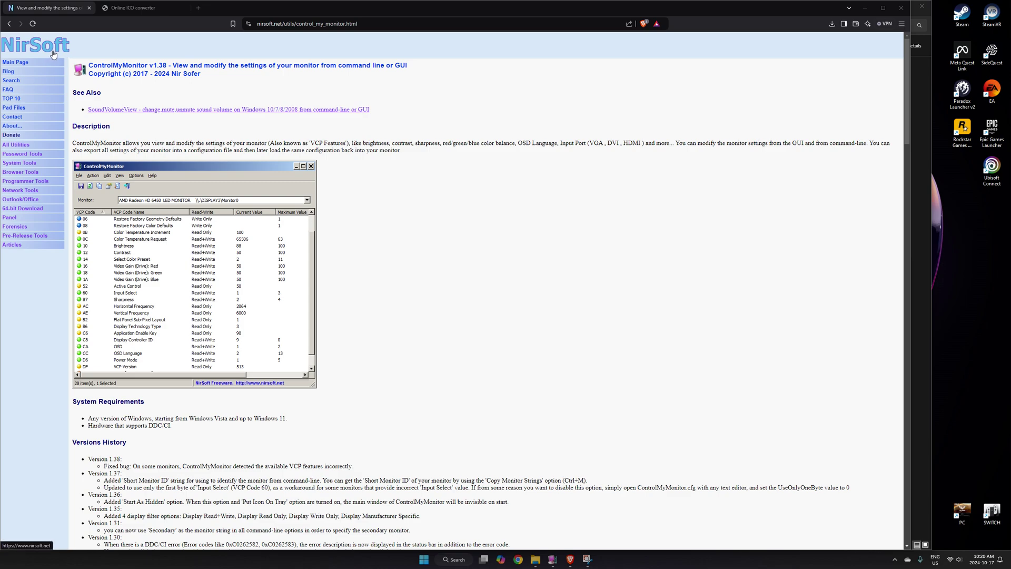
Download ControlMyMonitor from the NirSoft page and save the controlmymonitor zip archive in the Downloads folder
key("End")
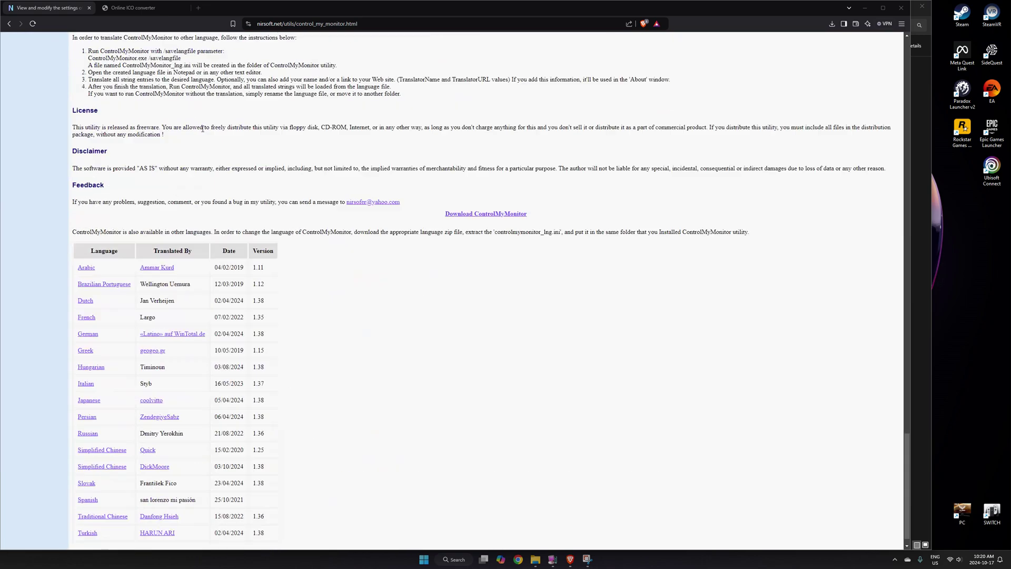
key("Home")
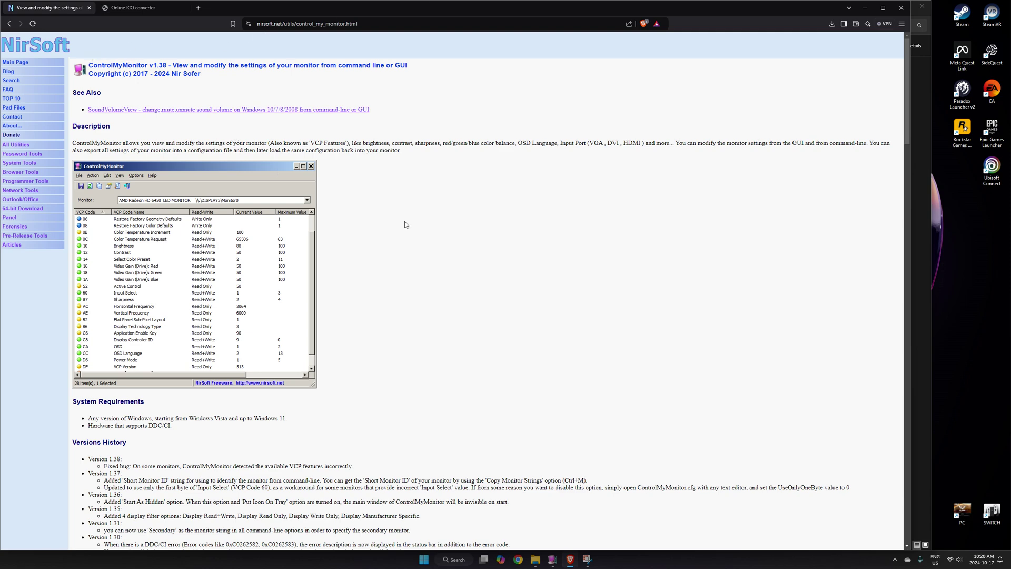
scroll(404, 225, "down", 20)
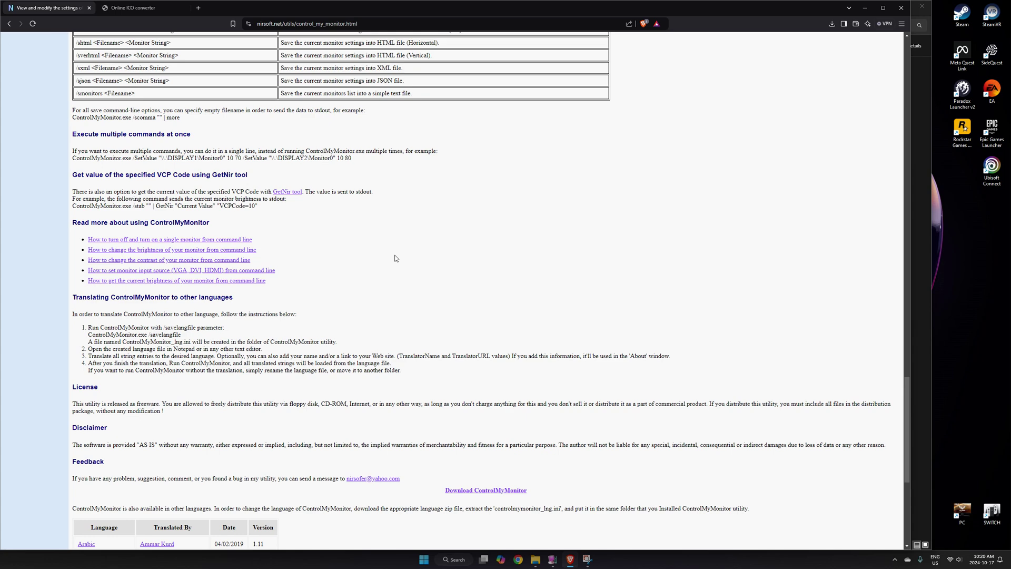
scroll(395, 258, "down", 5)
left_click_drag(428, 214, 569, 221)
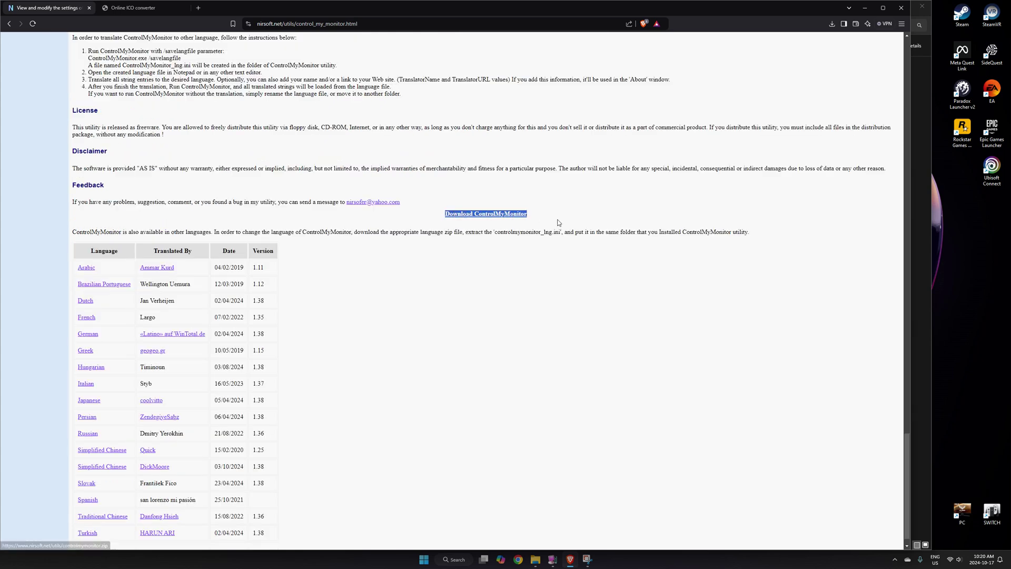
left_click(512, 247)
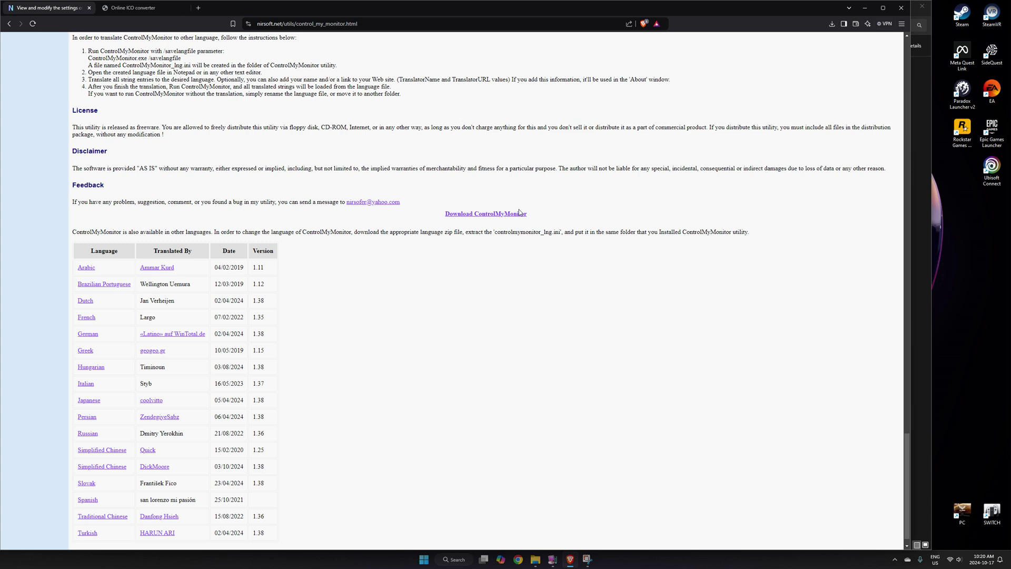
left_click(479, 215)
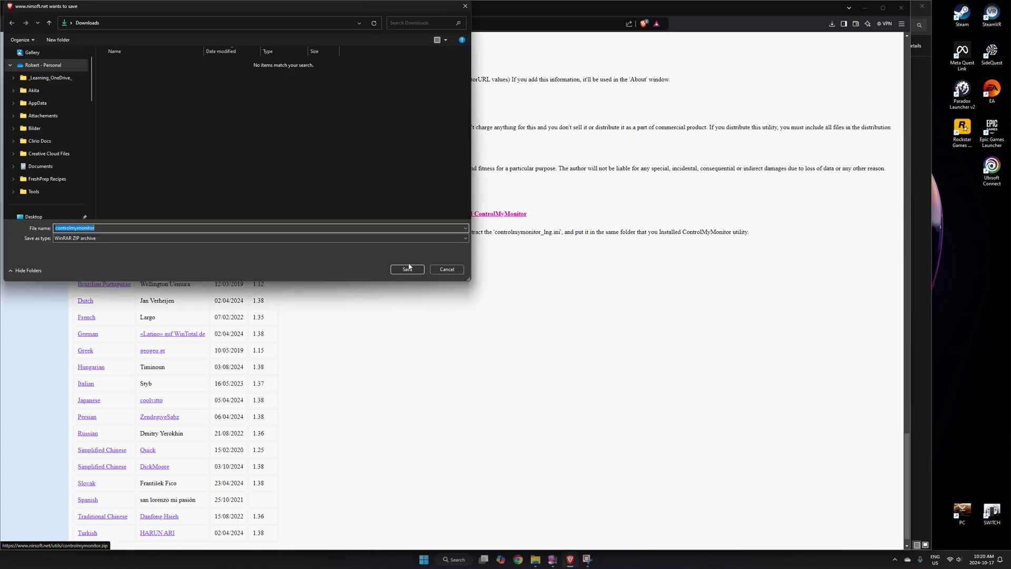
left_click(408, 269)
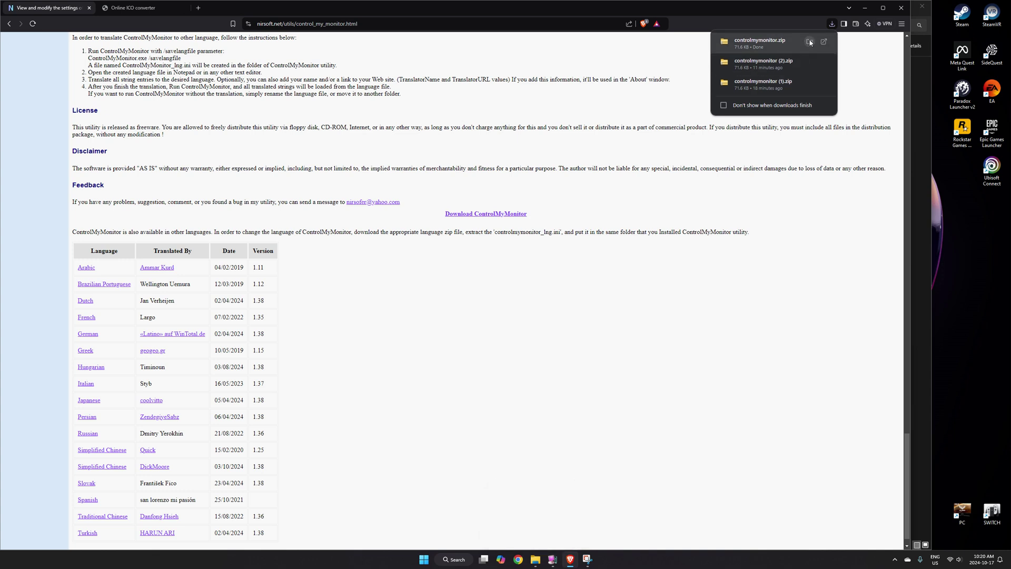
Show the downloaded controlmymonitor archive in its folder, extract it there and delete the zip file
left_click(809, 42)
left_click(402, 6)
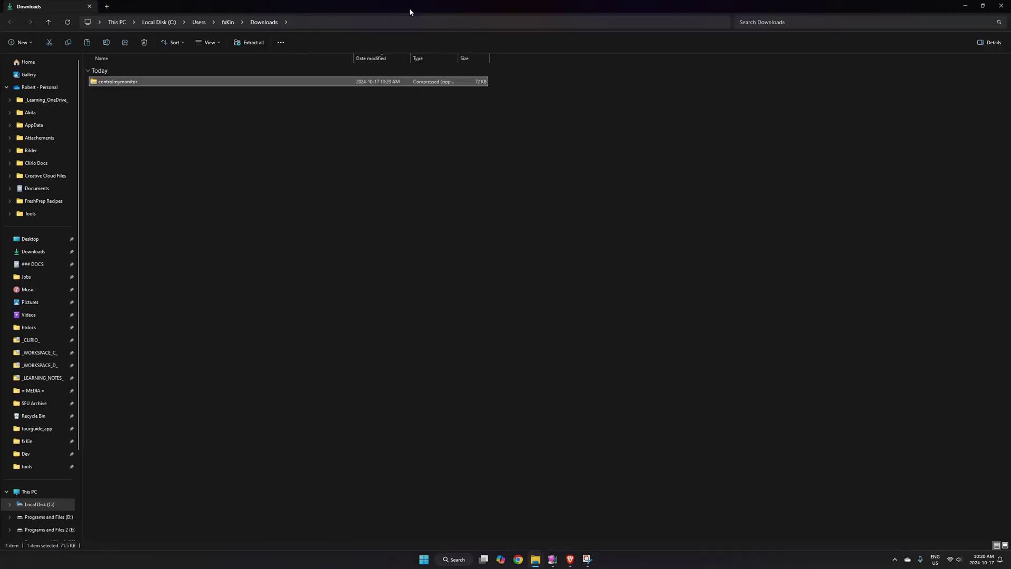
right_click(145, 83)
left_click(122, 114)
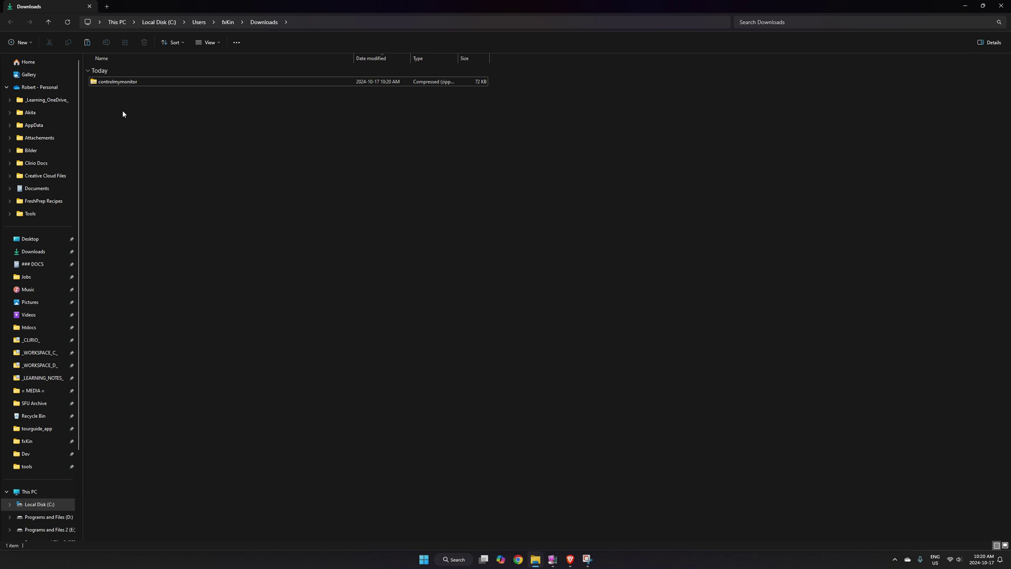
left_click(134, 82)
right_click(135, 82)
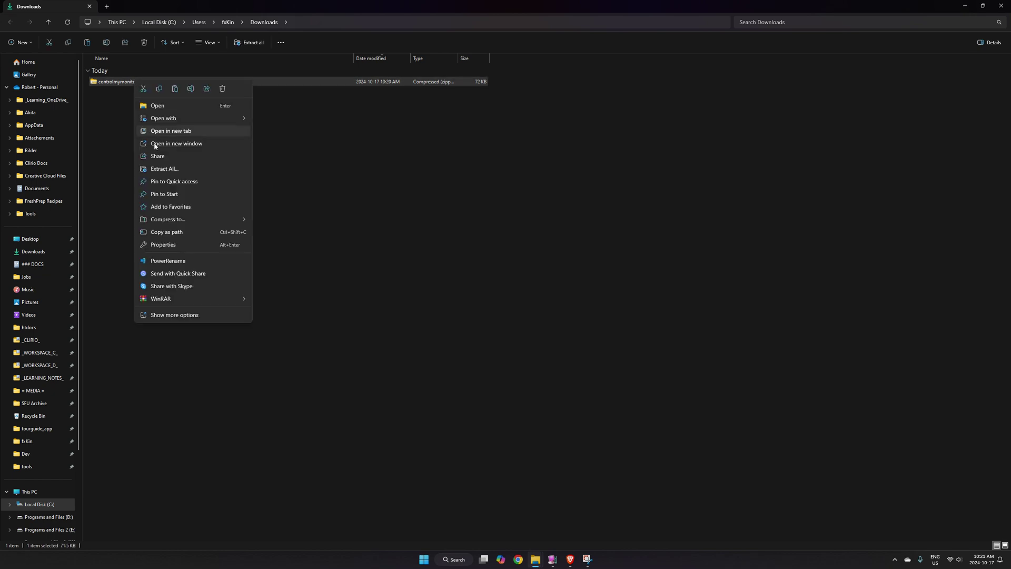
left_click(169, 169)
left_click(576, 357)
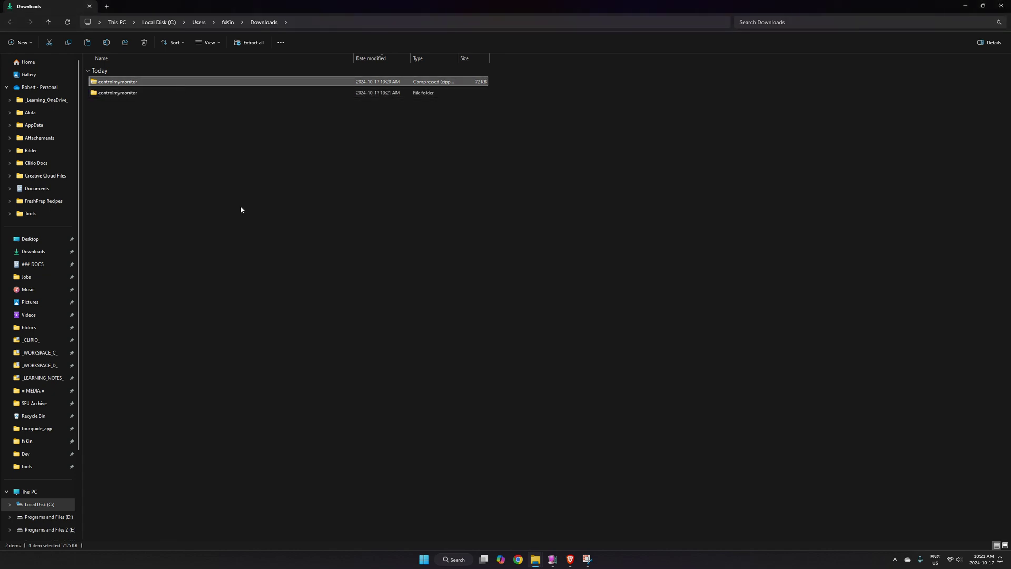
key("Delete")
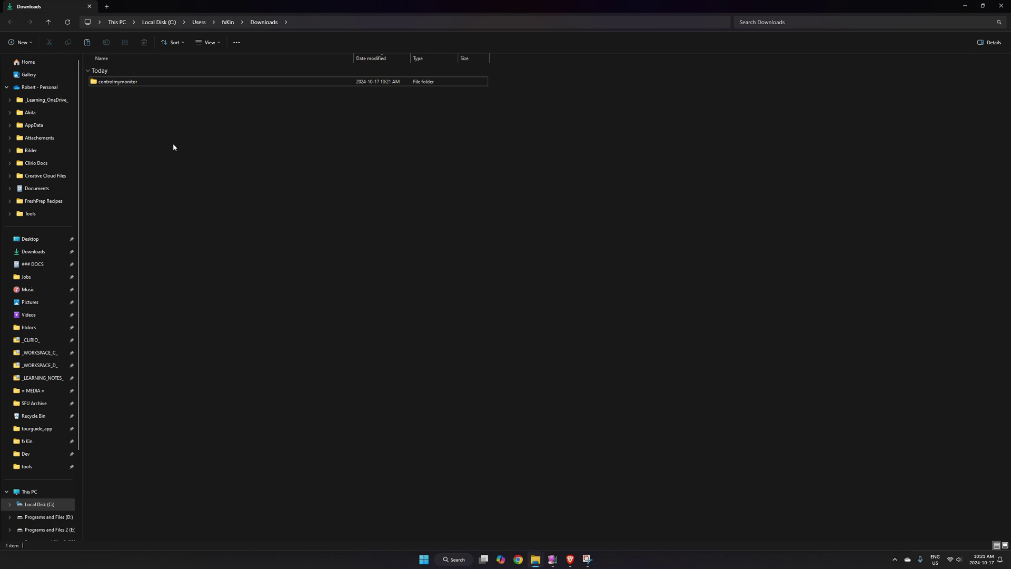
Run the ControlMyMonitor application from the extracted folder to check that it starts, and close it
double_click(142, 82)
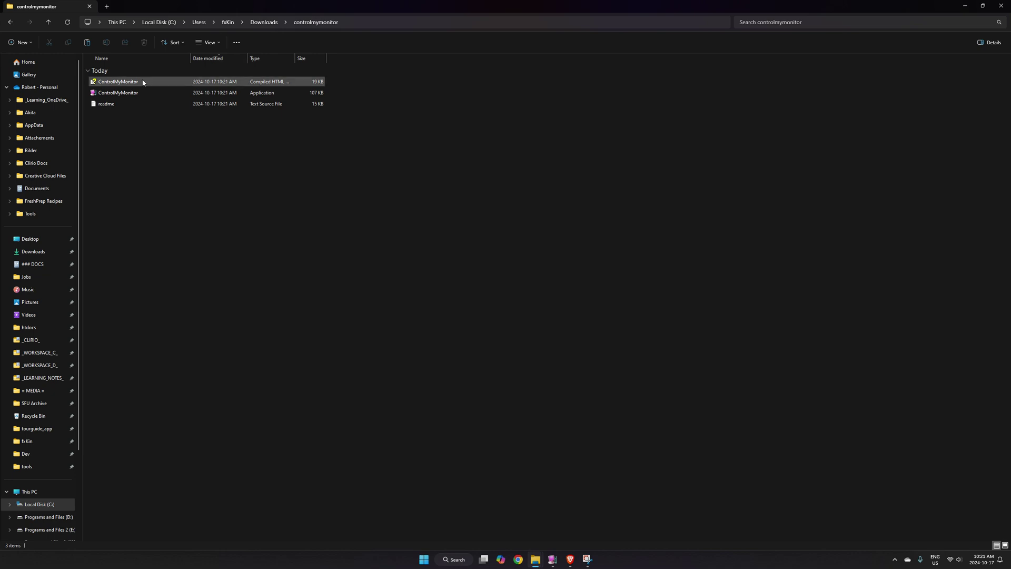
double_click(140, 93)
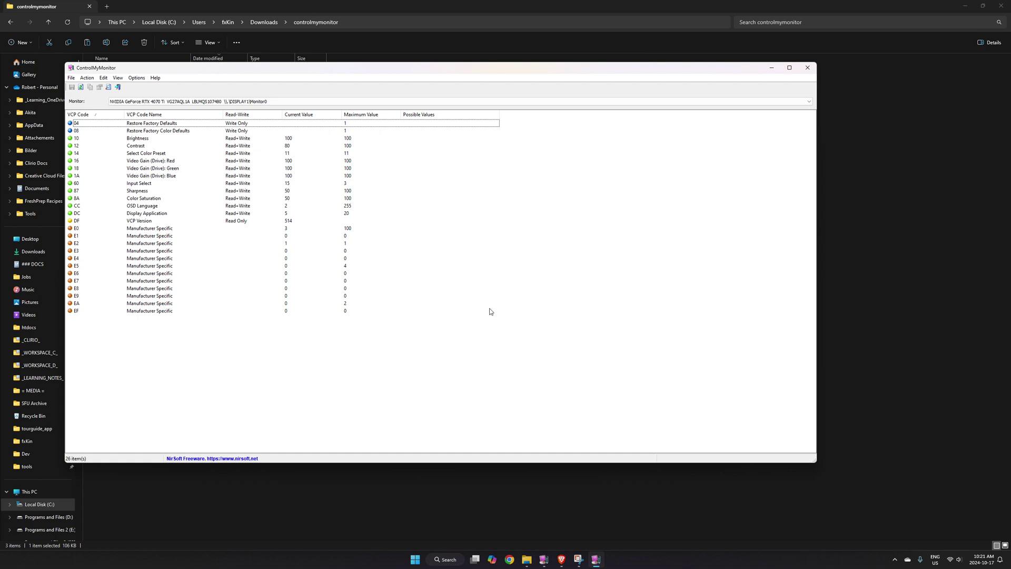
left_click_drag(486, 79, 520, 96)
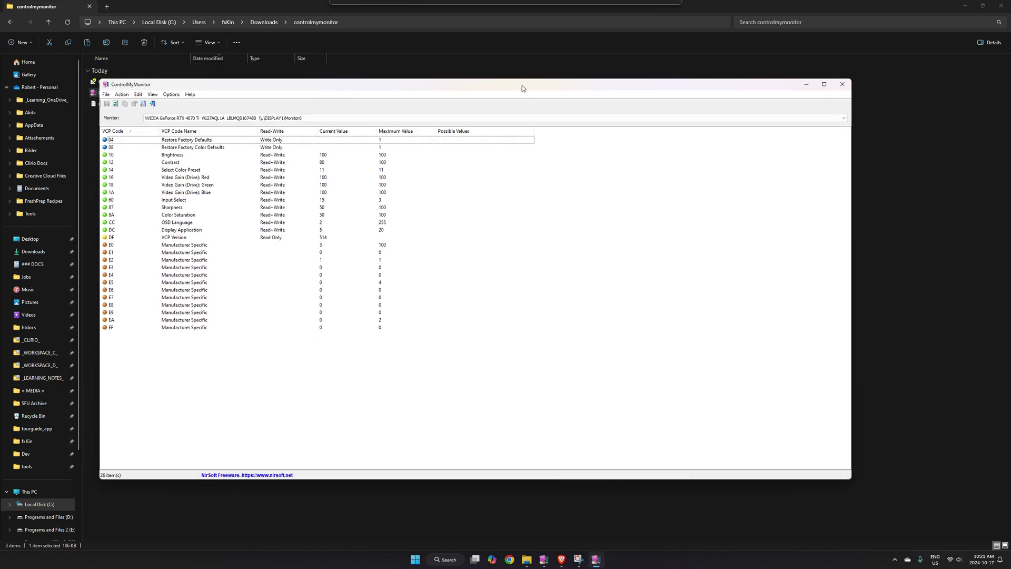
left_click(844, 86)
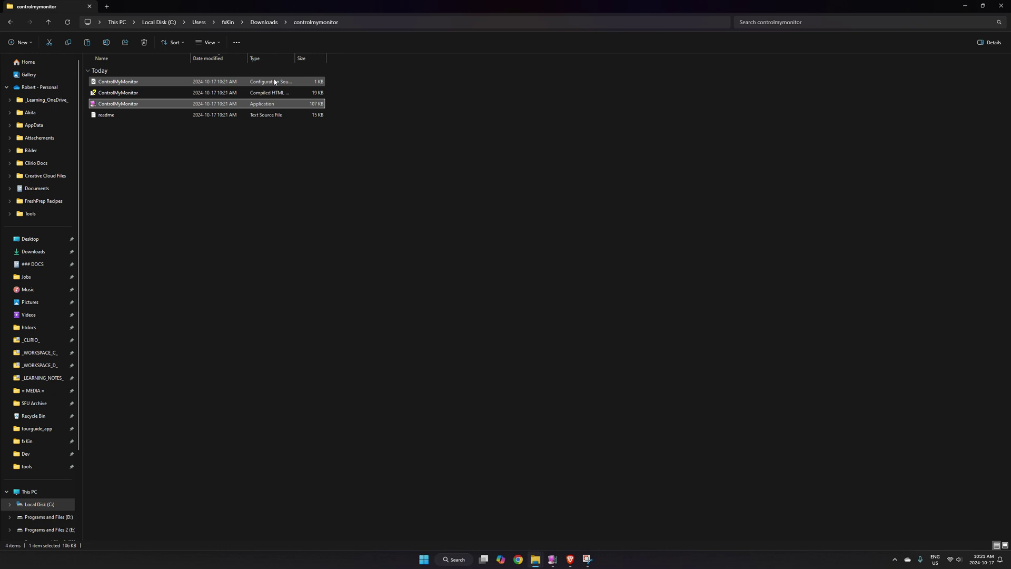
Move the controlmymonitor folder from Downloads to C:\tools, skipping the files that have the same names
left_click(263, 21)
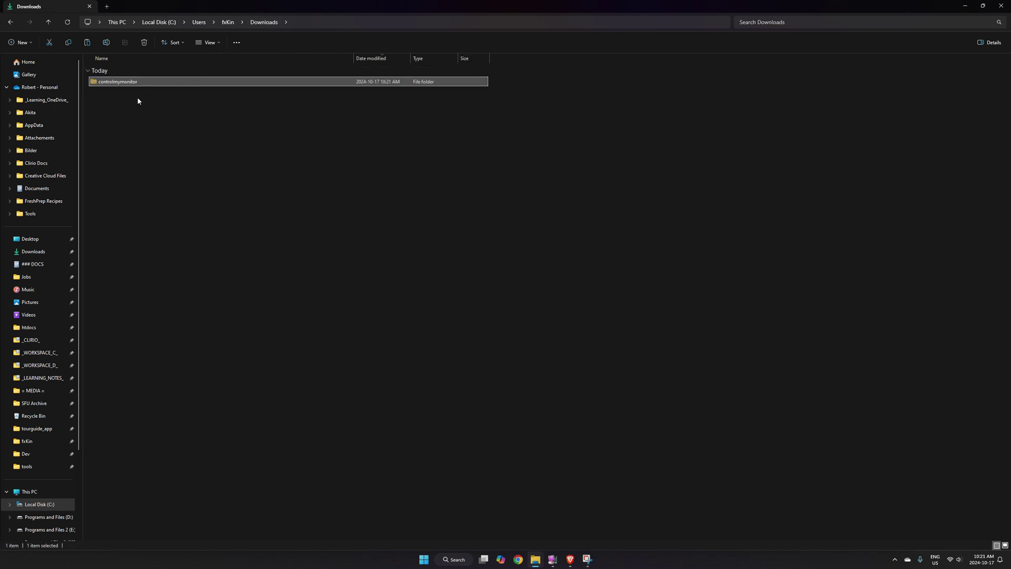
right_click(135, 83)
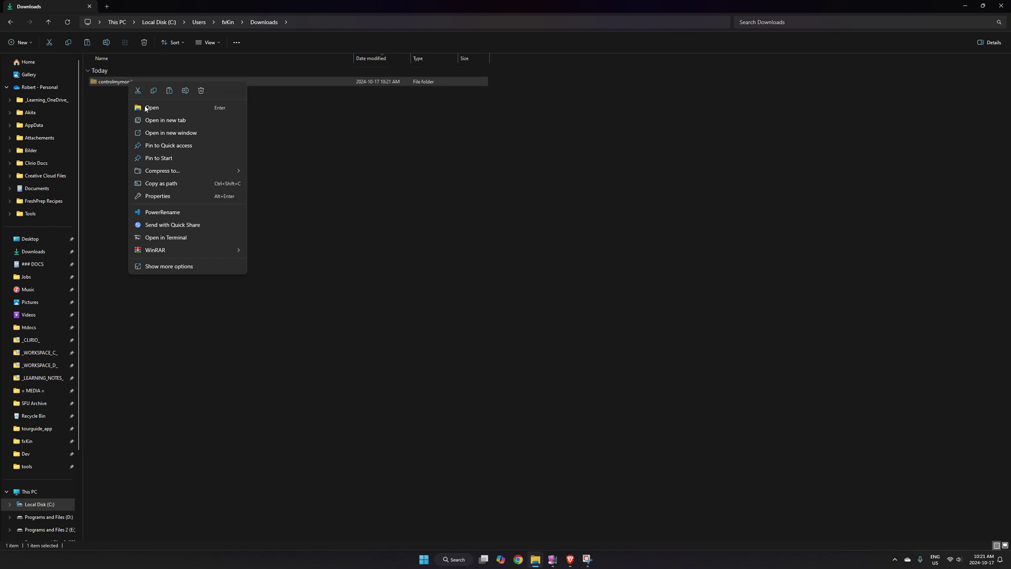
left_click(141, 90)
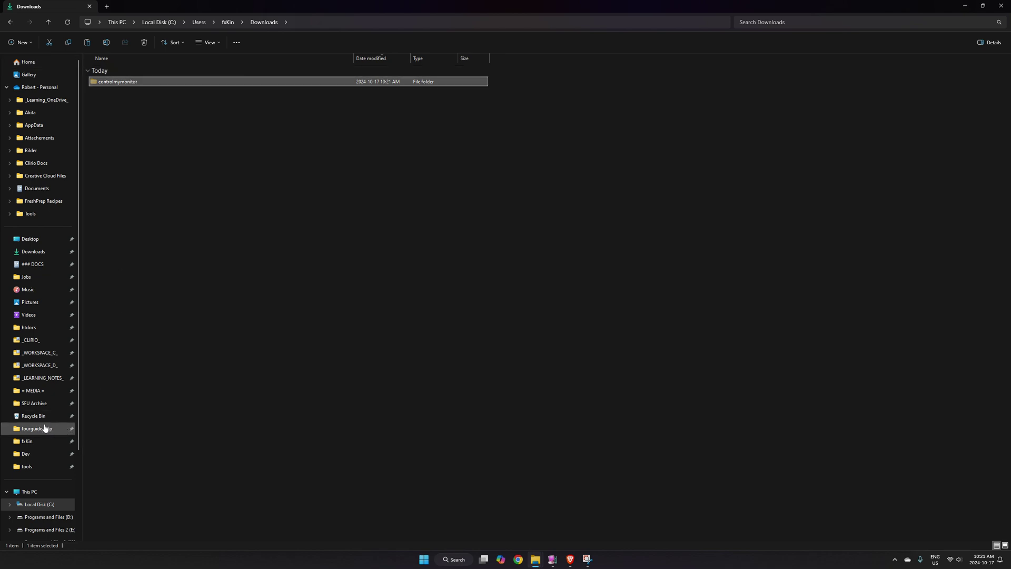
scroll(45, 427, "down", 2)
left_click(41, 402)
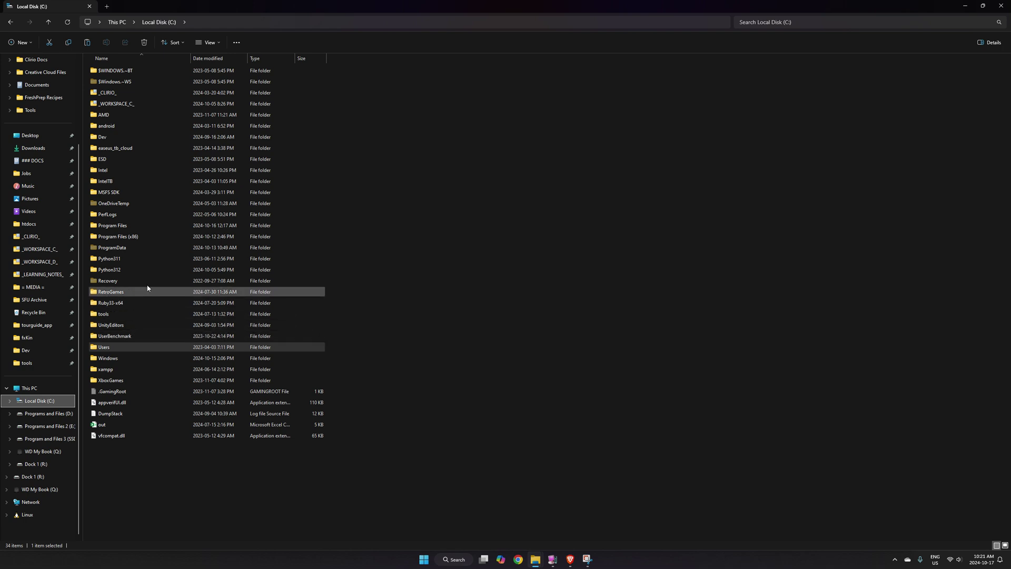
left_click(144, 225)
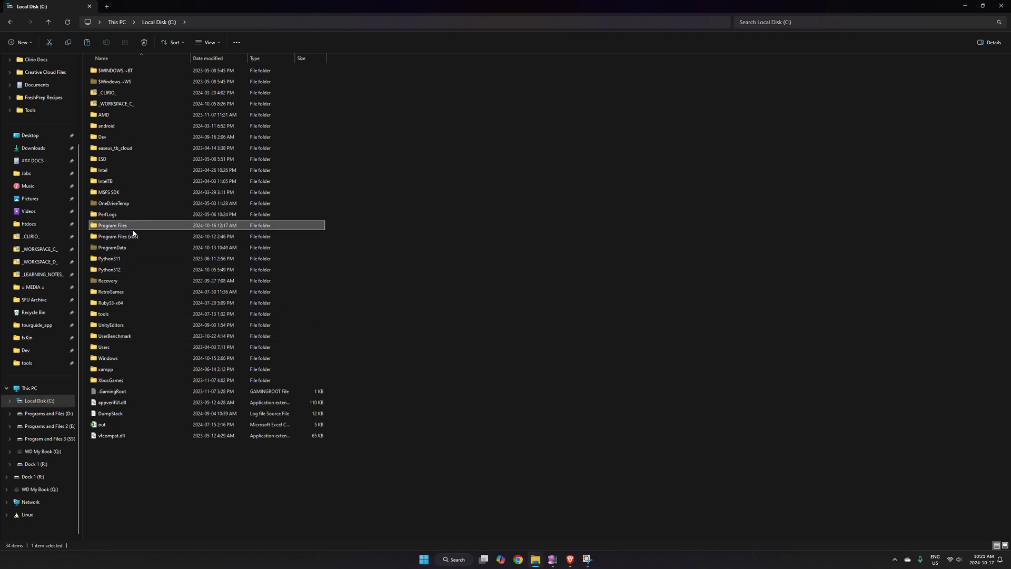
double_click(126, 314)
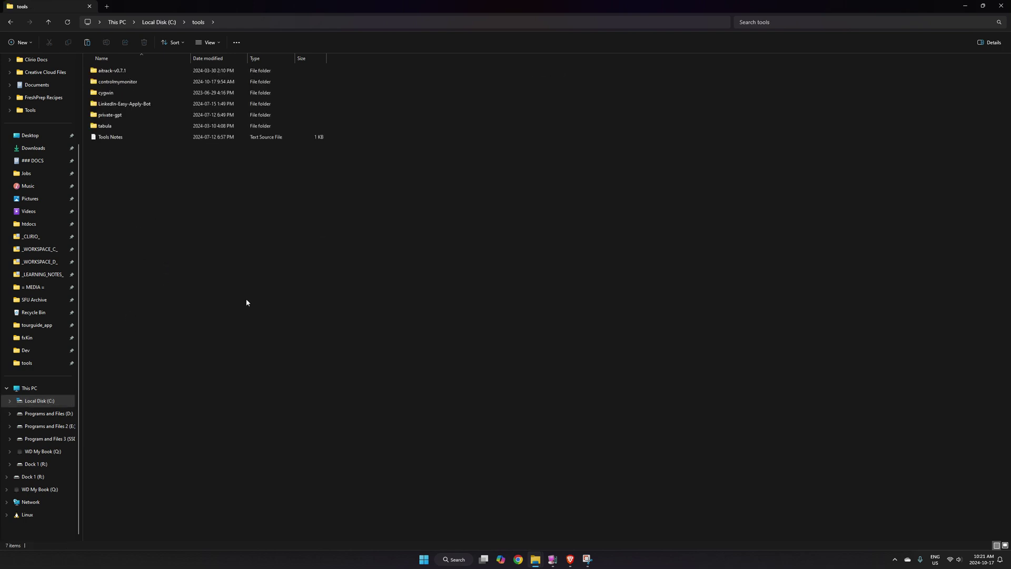
key("ctrl+v")
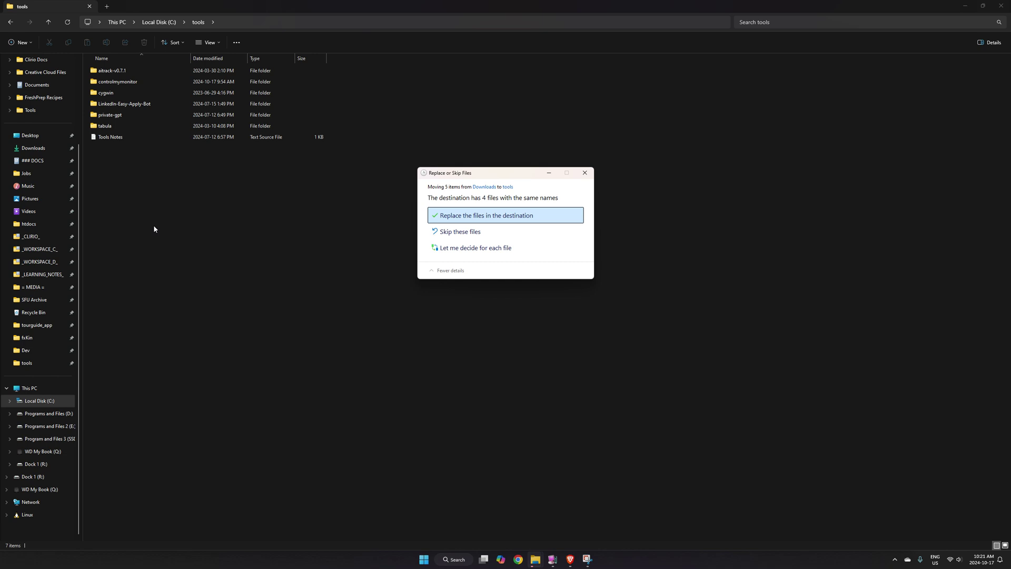
left_click(508, 238)
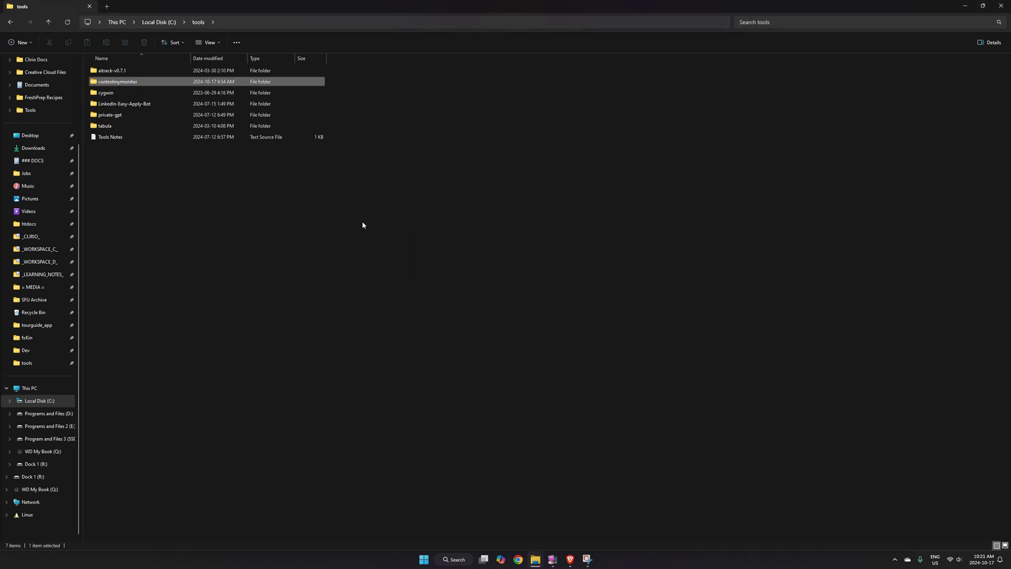
Create a folder named "tutorial" inside the controlmymonitor folder in C:\tools
double_click(137, 82)
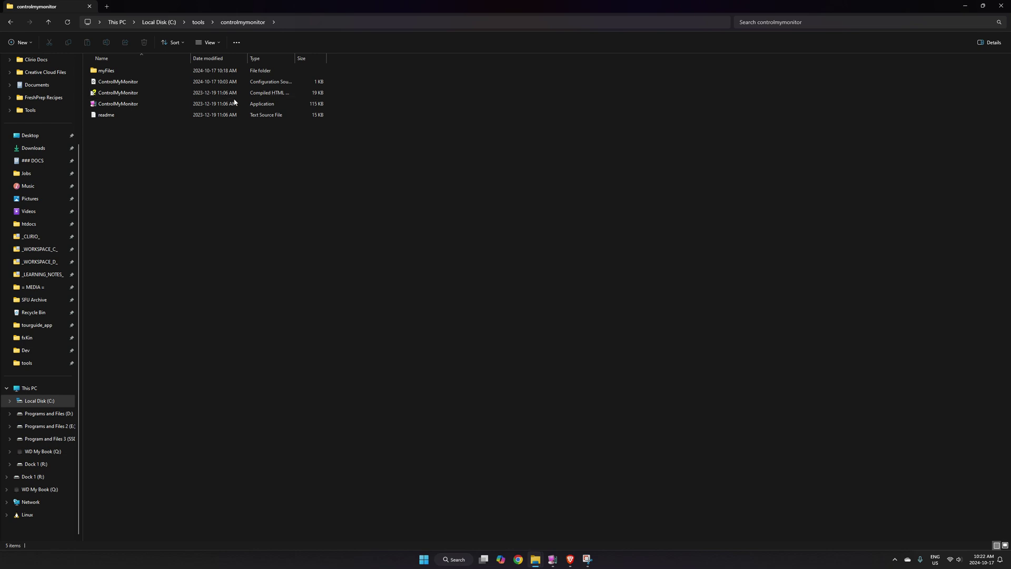
left_click(20, 42)
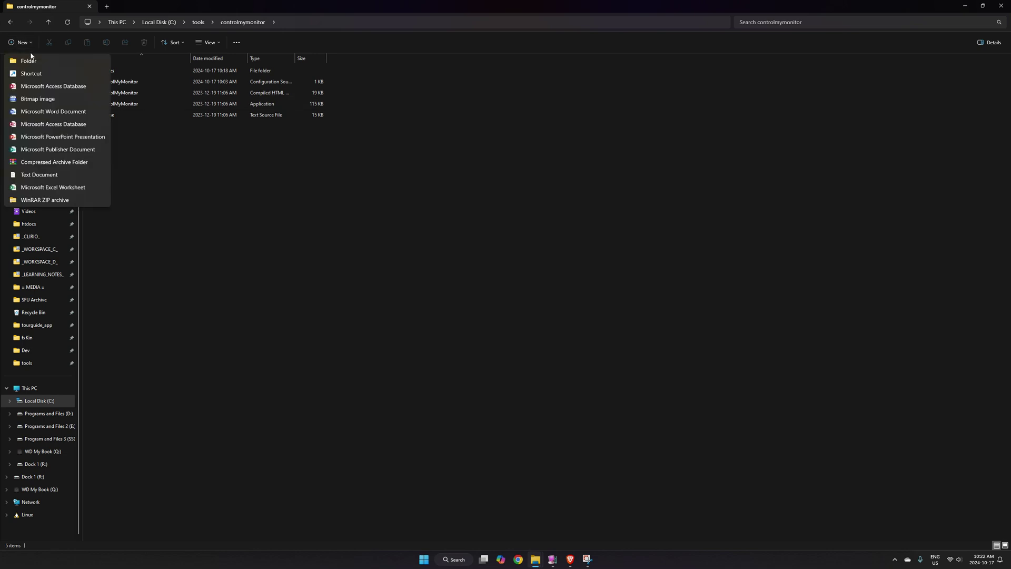
left_click(47, 61)
type("tutorial")
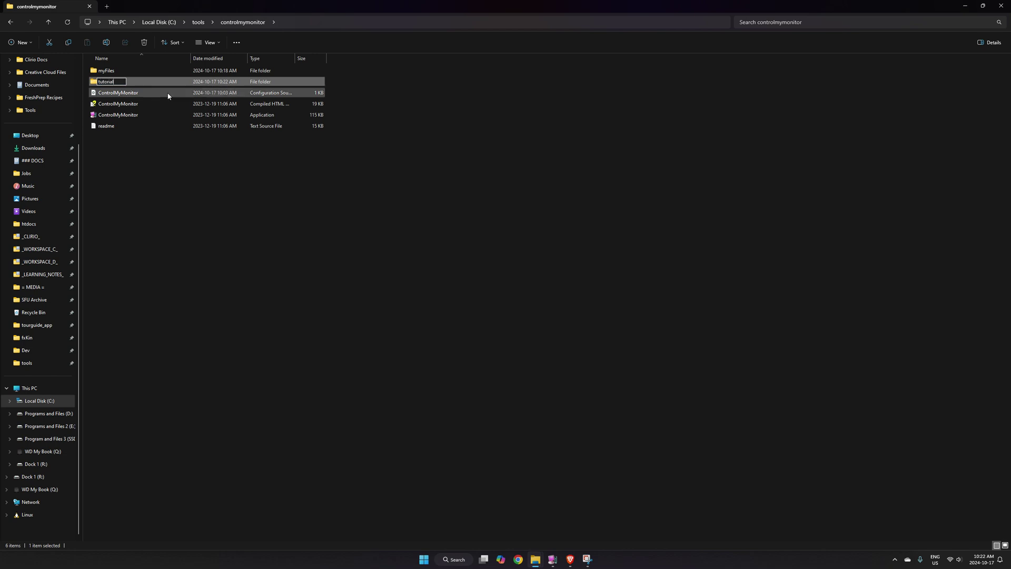
key("Return")
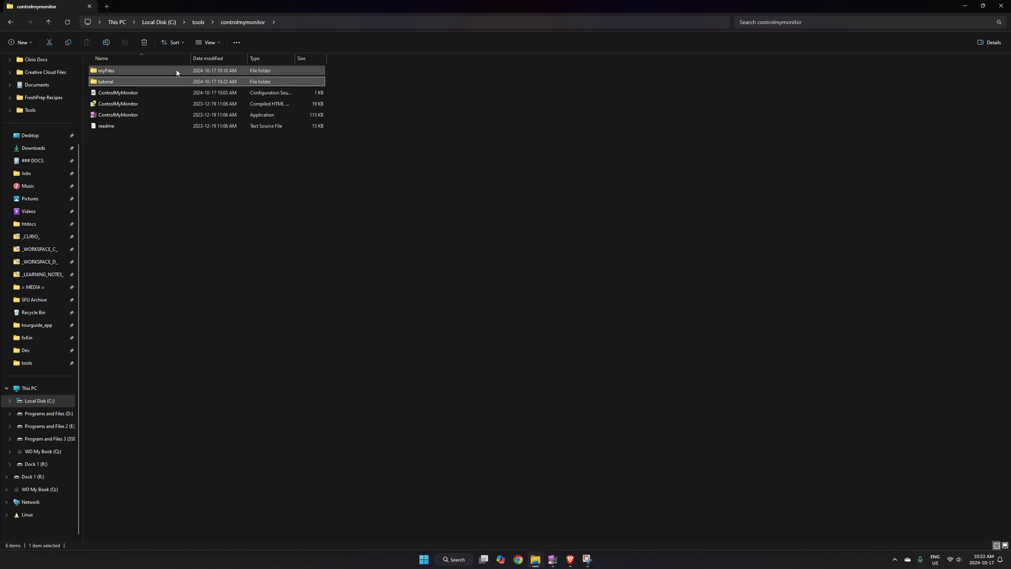
Run ControlMyMonitor from C:\tools, choose the DISPLAY1 monitor and select its Input Select entry (VCP code 60)
double_click(169, 114)
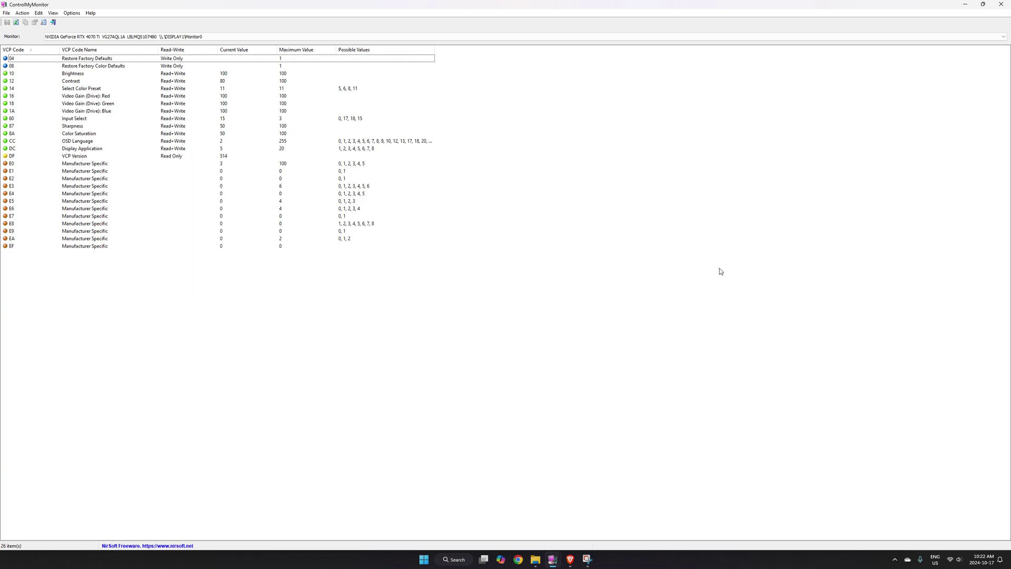
left_click(101, 36)
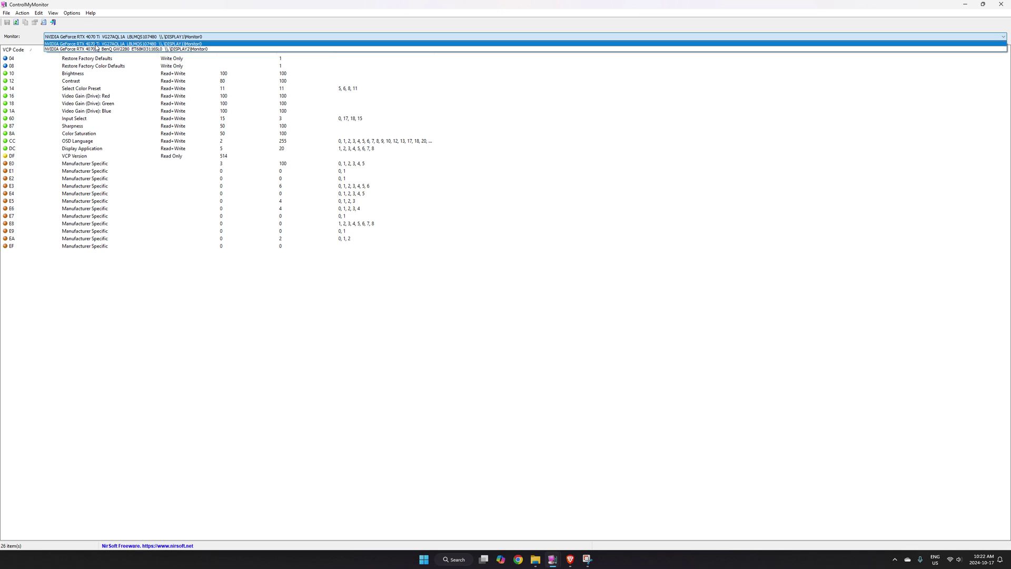
left_click(96, 44)
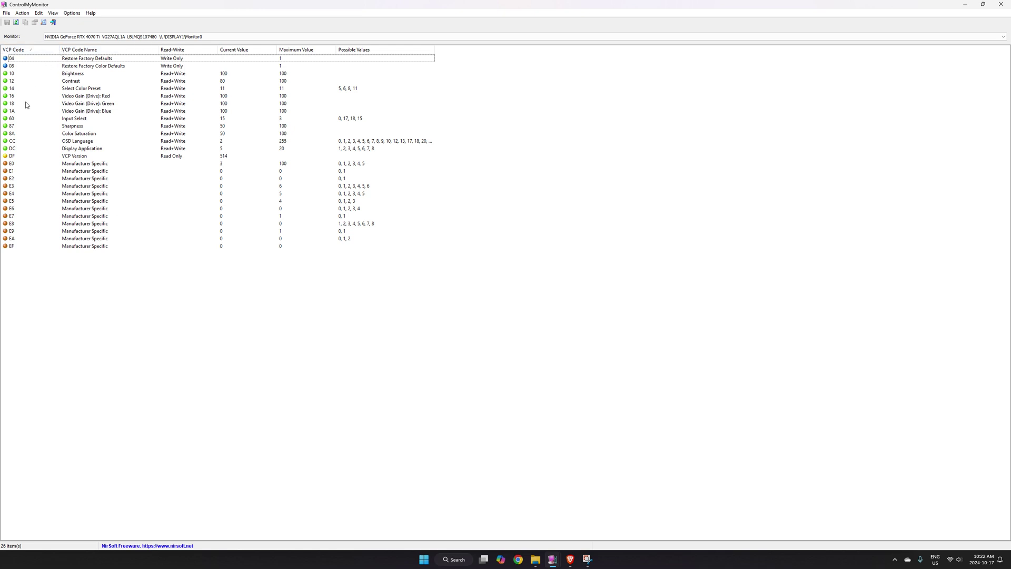
left_click(76, 119)
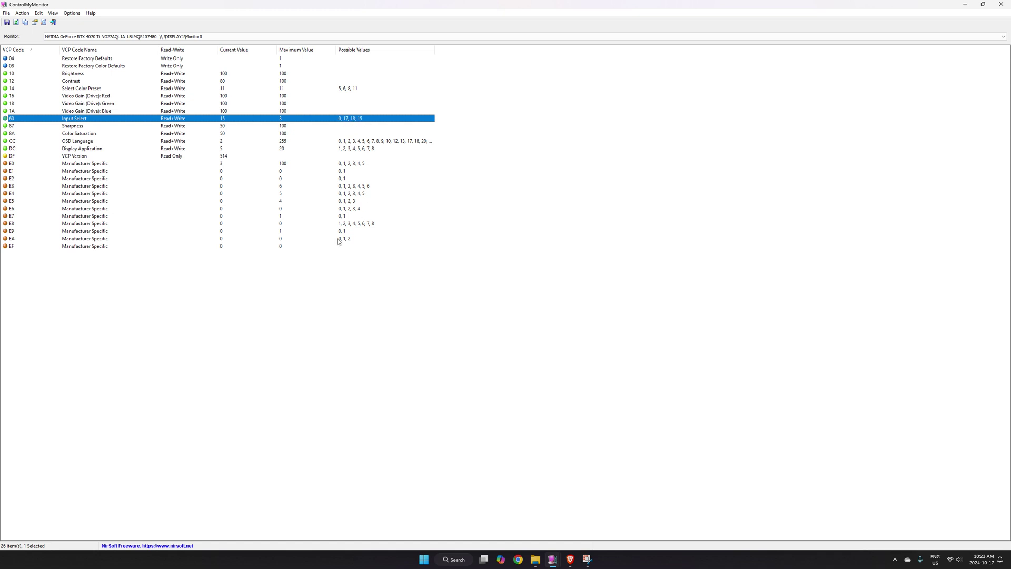
Open the Set New Value dialog for Input Select and close it without changing the value
double_click(310, 120)
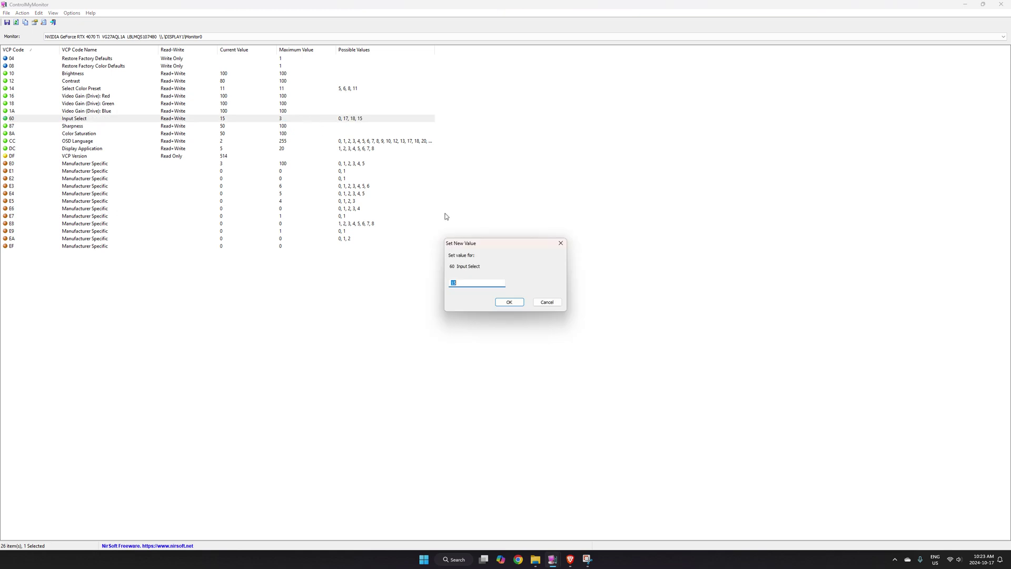
left_click(483, 283)
left_click_drag(481, 245, 369, 130)
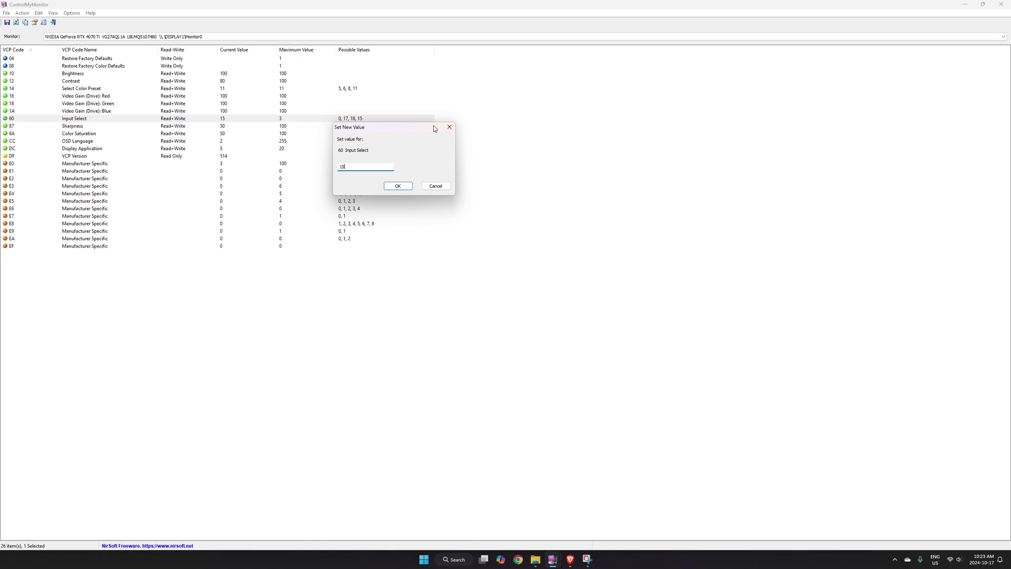
left_click(449, 128)
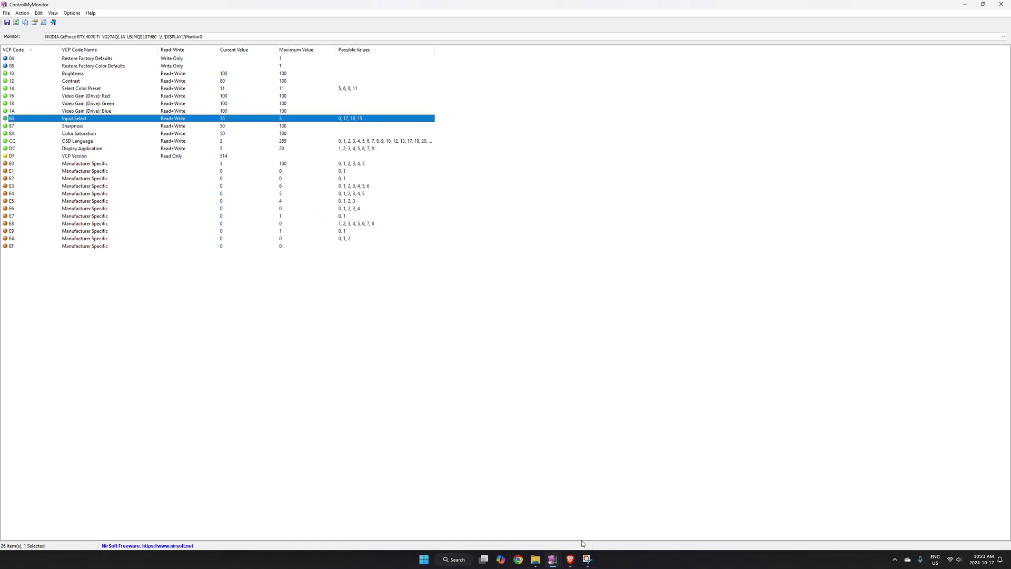
Switch to File Explorer and create a text document named "Switch" inside the tutorial folder
mouse_move(535, 559)
left_click(589, 527)
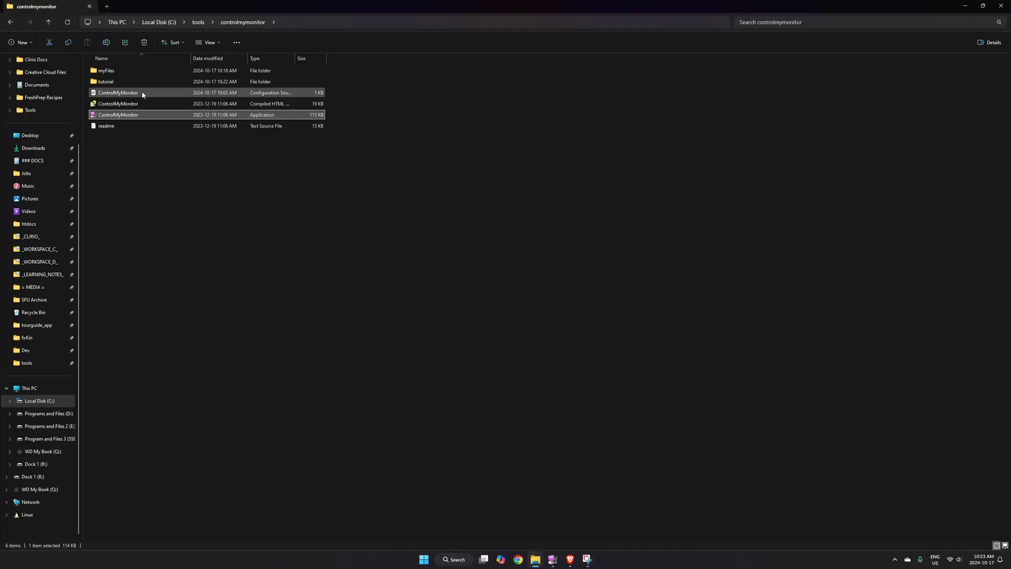
double_click(113, 78)
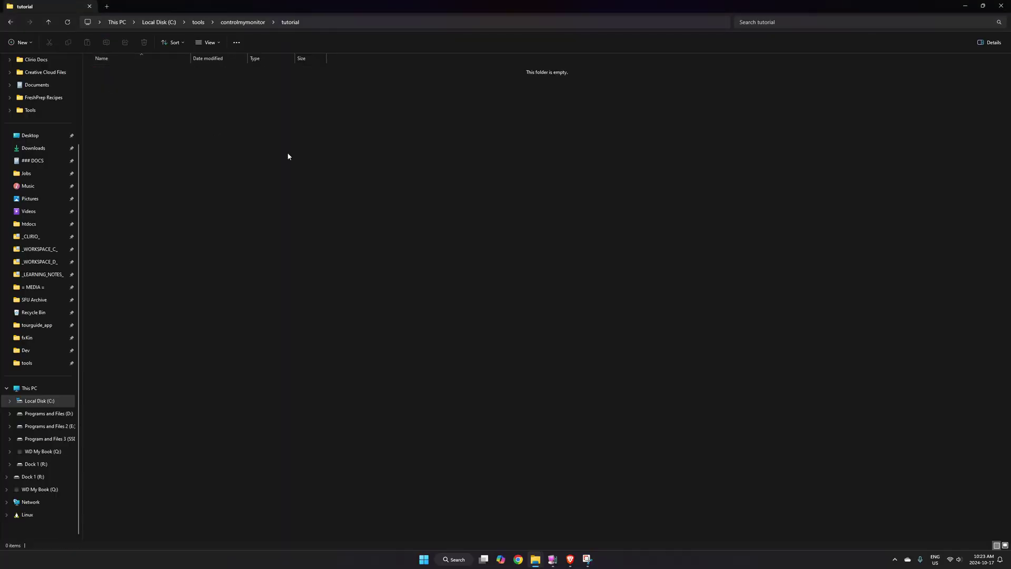
right_click(283, 243)
mouse_move(258, 173)
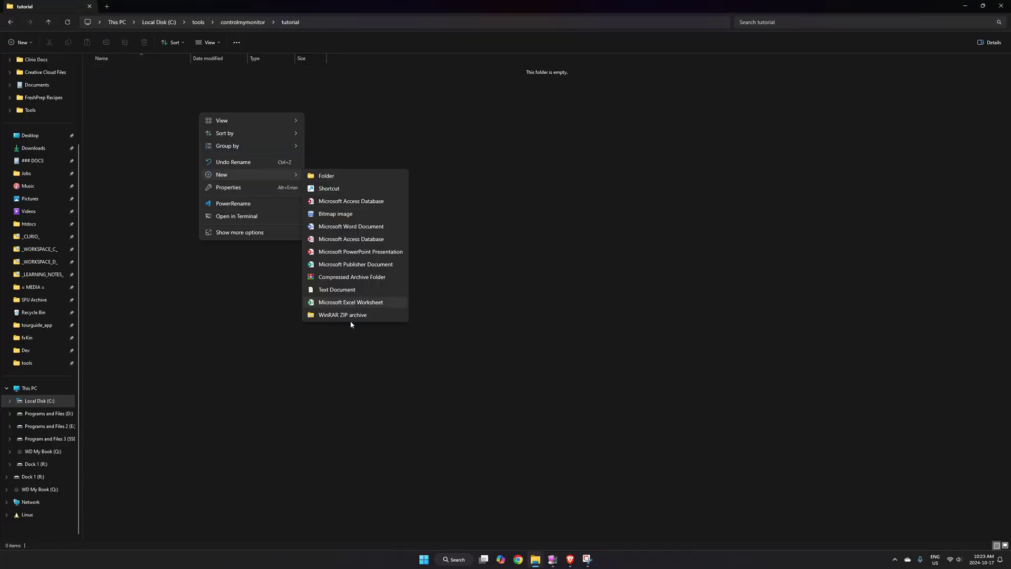
left_click(352, 289)
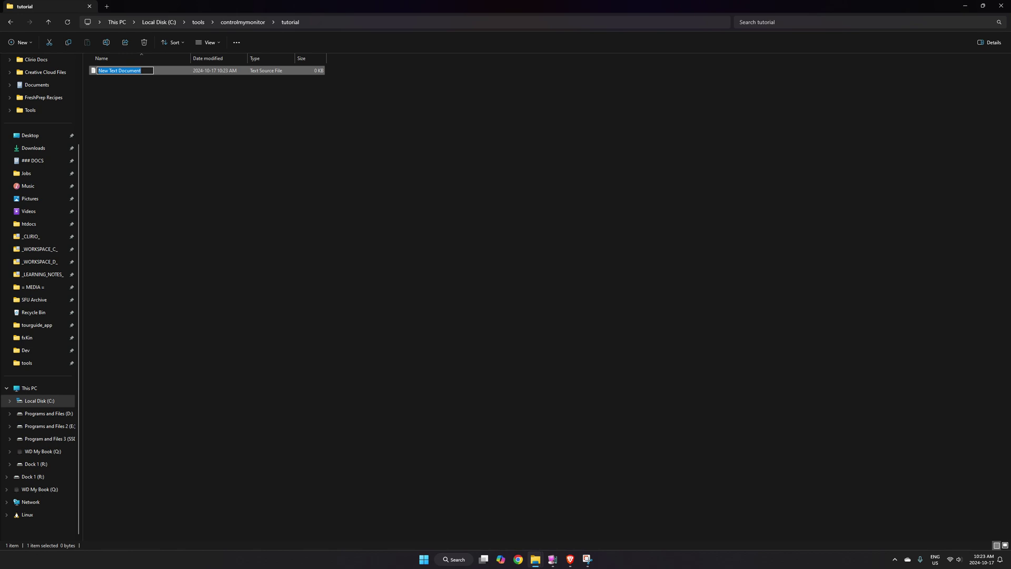
type("Switch")
key("Return")
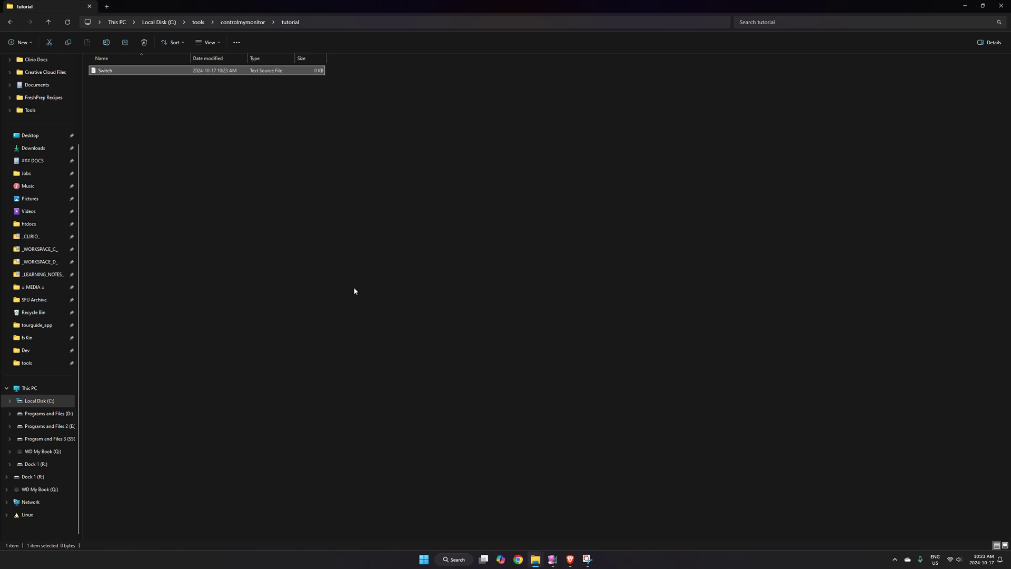
key("Return")
left_click(994, 10)
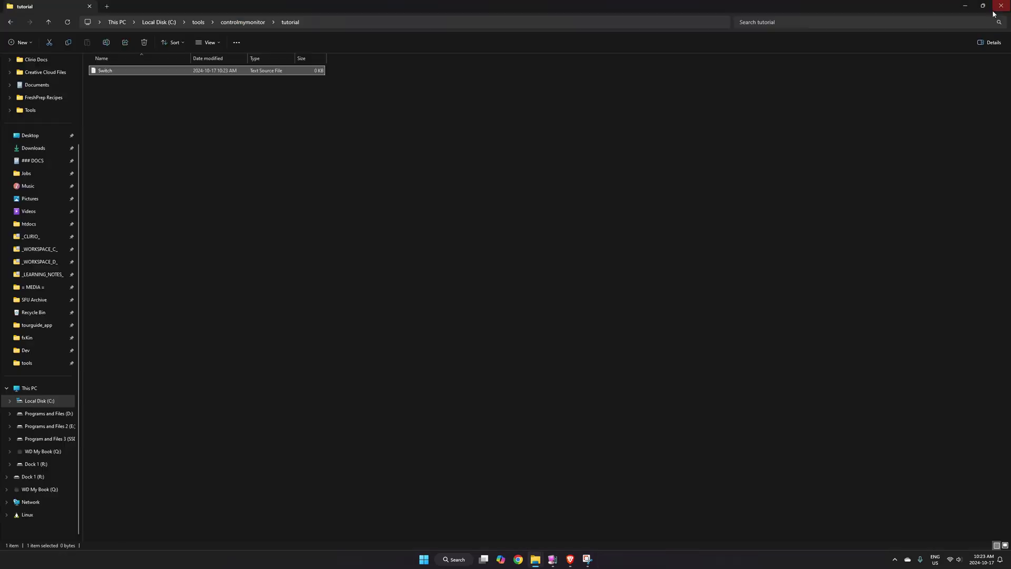
right_click(108, 74)
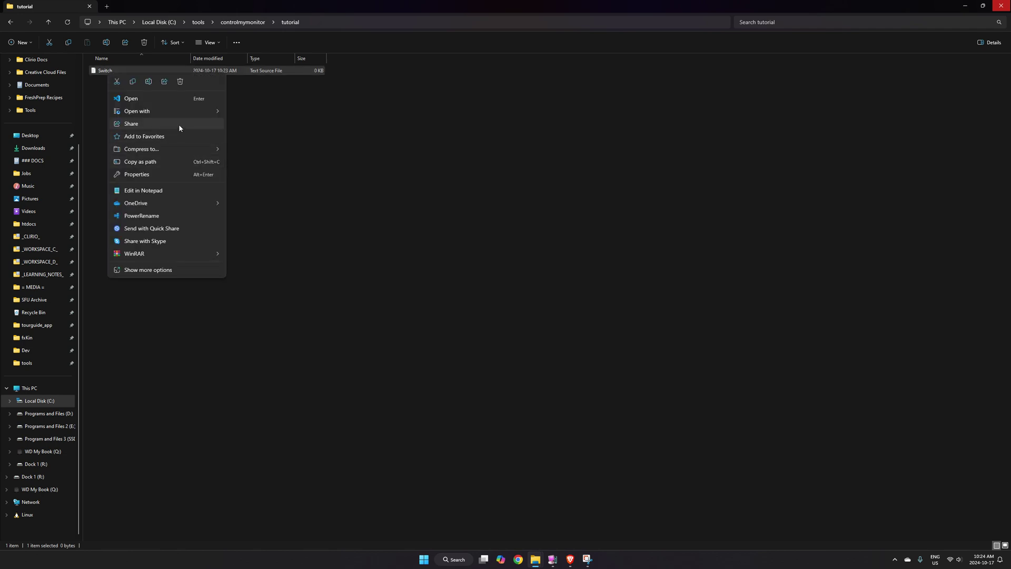
mouse_move(191, 110)
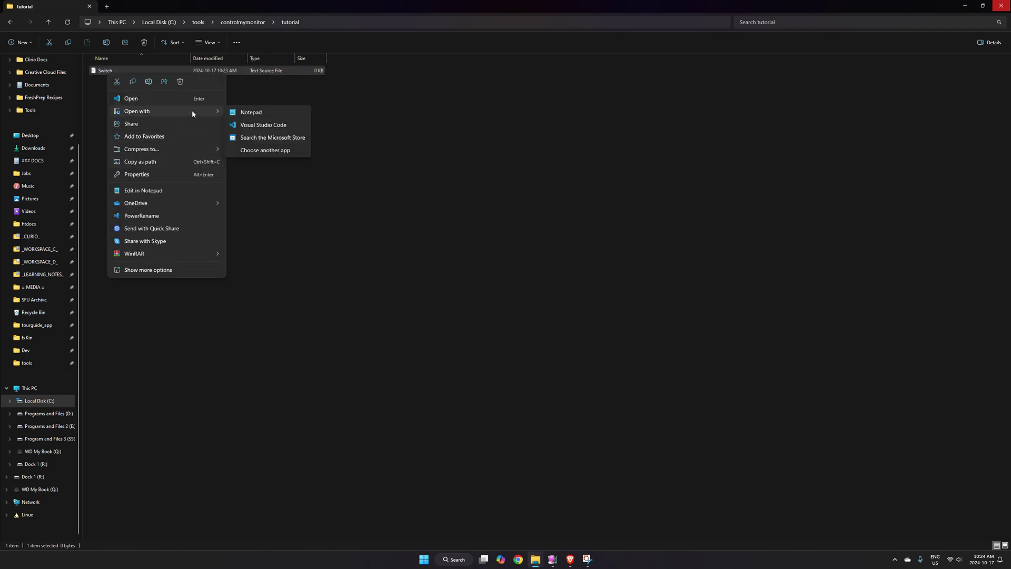
left_click(254, 114)
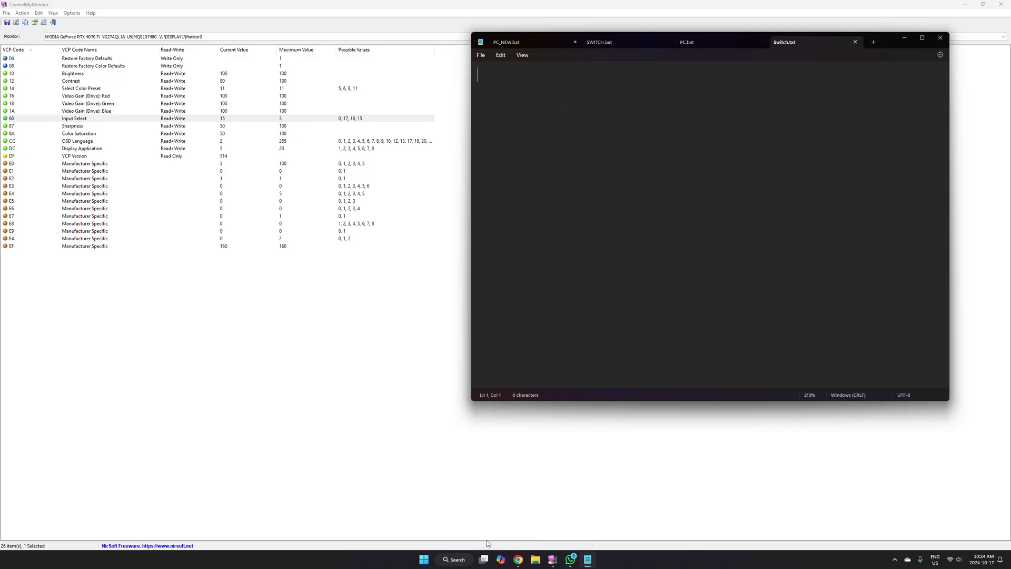
left_click(940, 37)
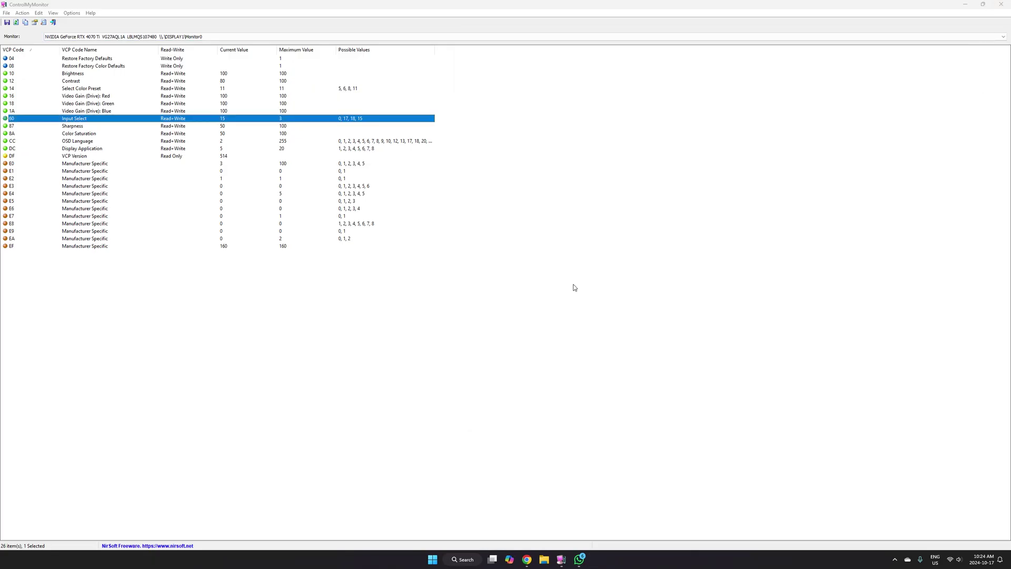
key("ctrl+super+Right")
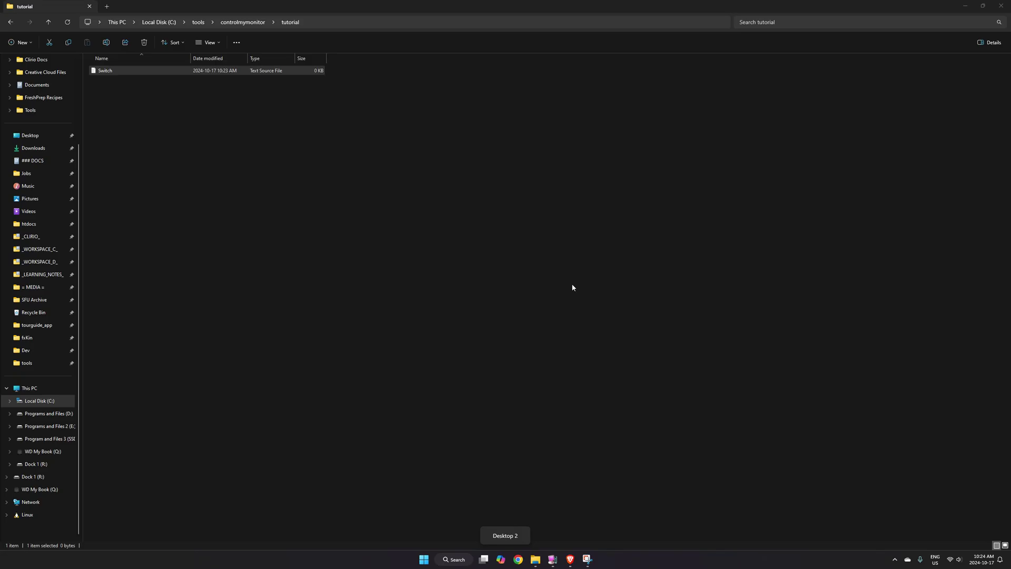
Open the Switch text document in Notepad, close the other open files and maximize the window
right_click(114, 73)
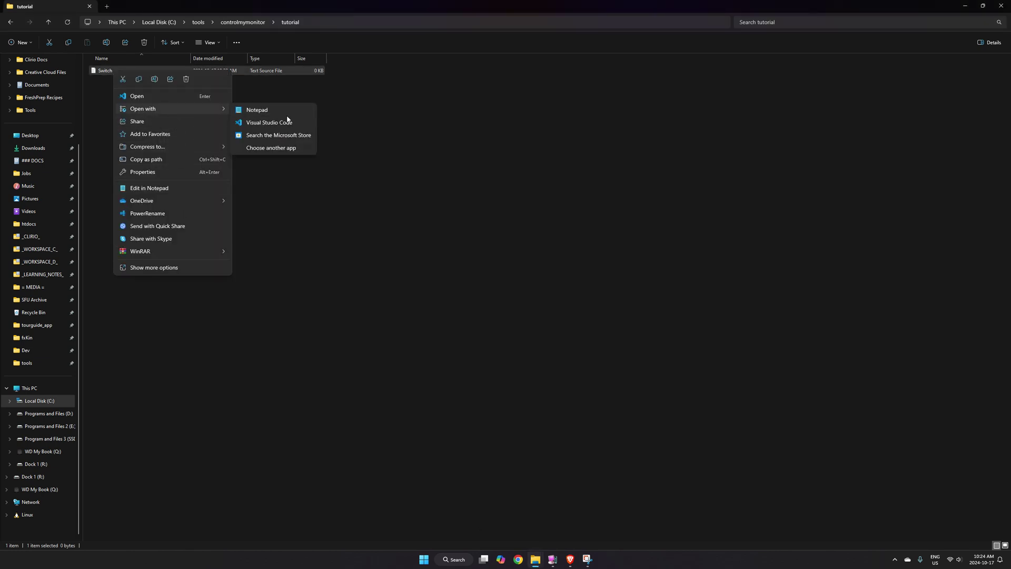
key("Return")
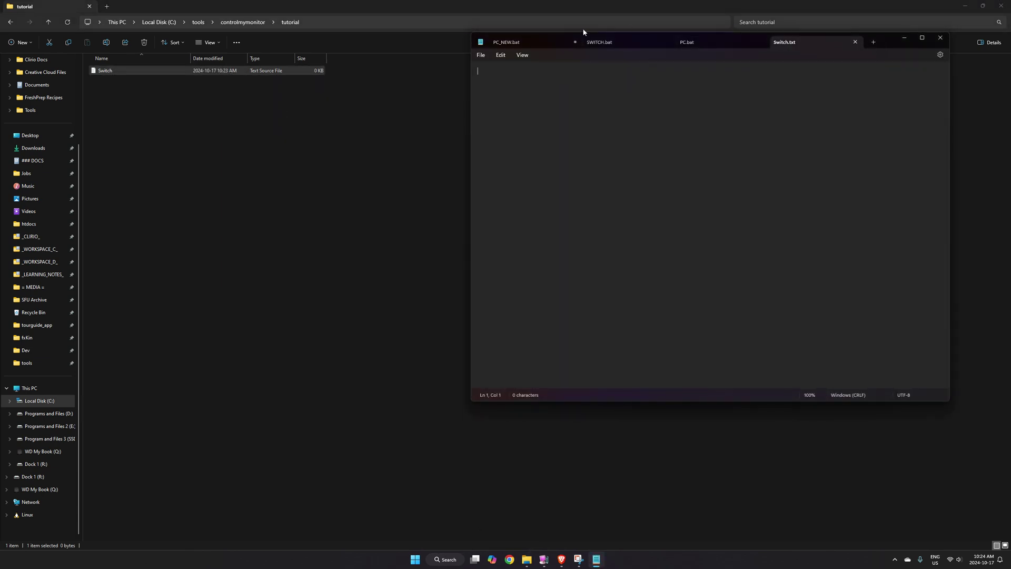
middle_click(527, 41)
left_click(716, 242)
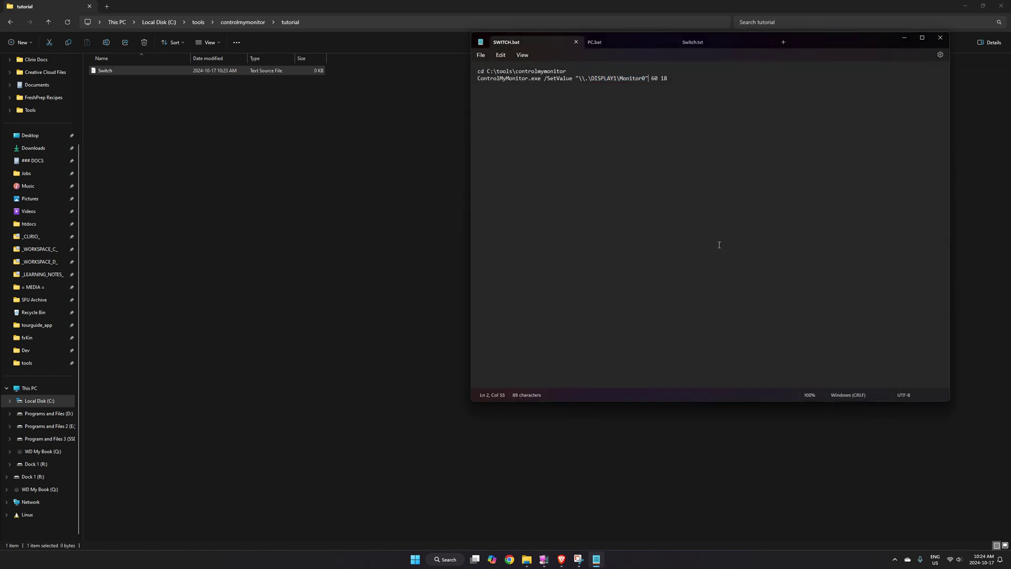
middle_click(530, 42)
middle_click(532, 42)
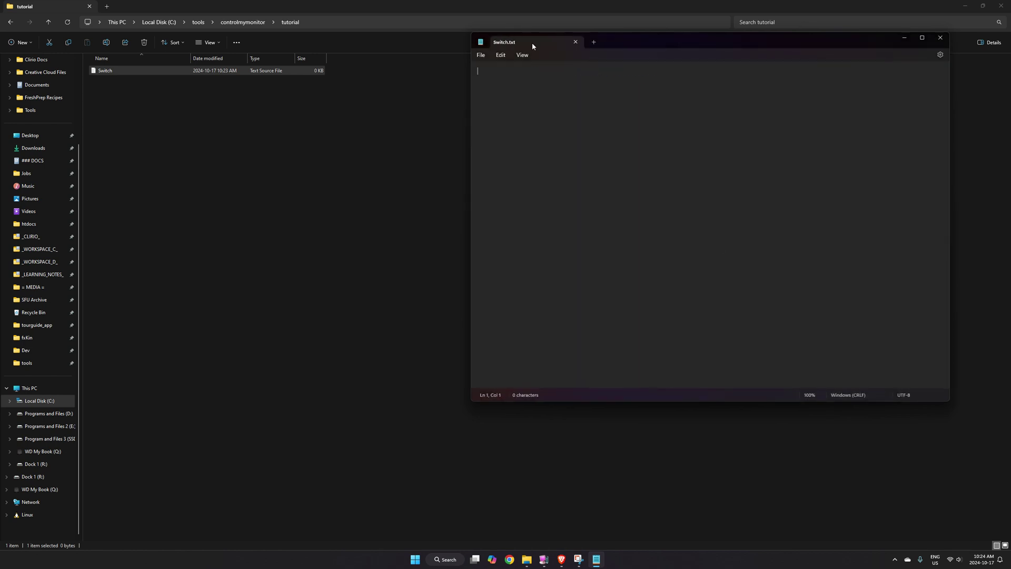
left_click(926, 37)
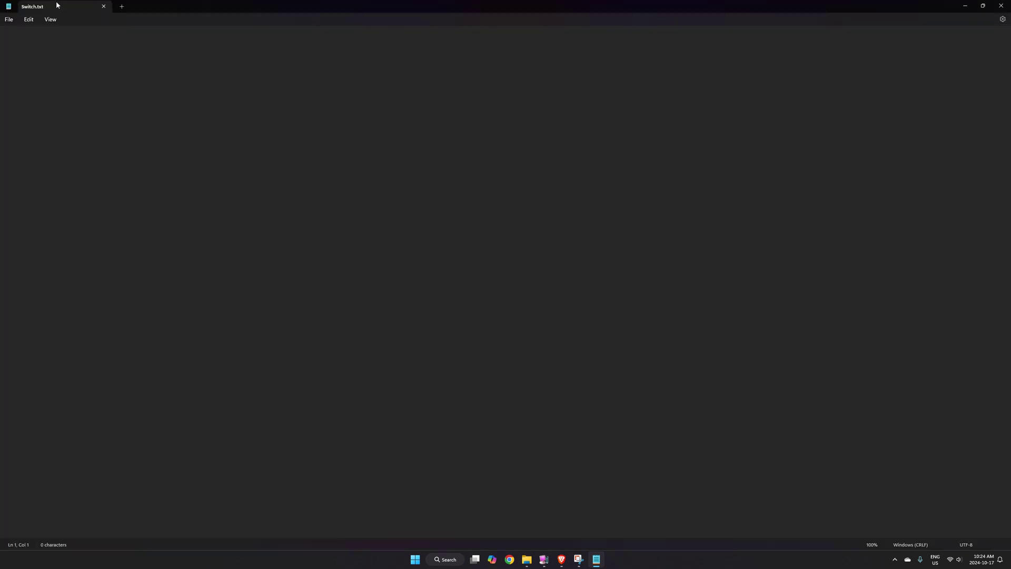
Save the empty document as Switch.bat in the tutorial folder, using the All files type
left_click(9, 20)
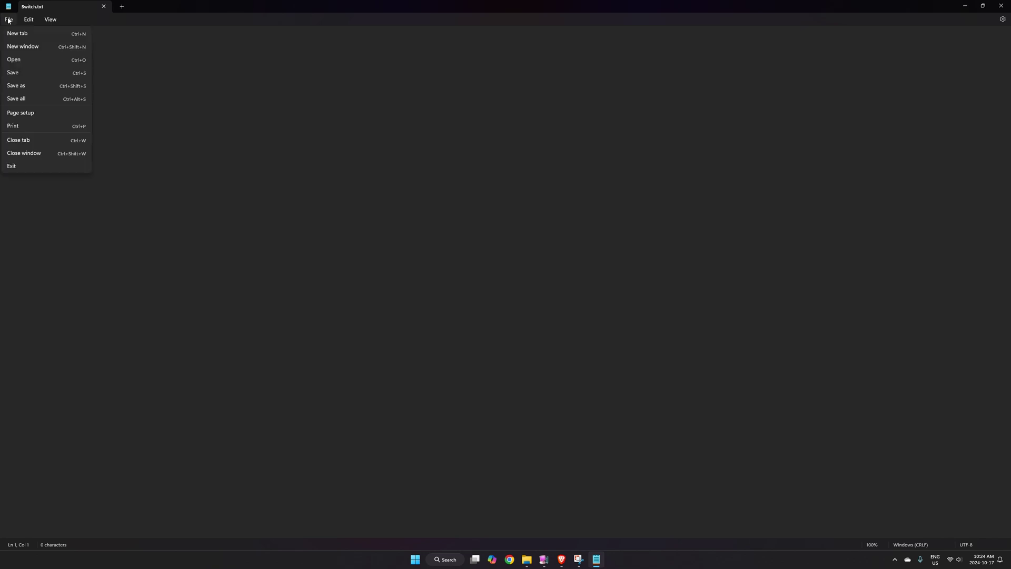
left_click(46, 83)
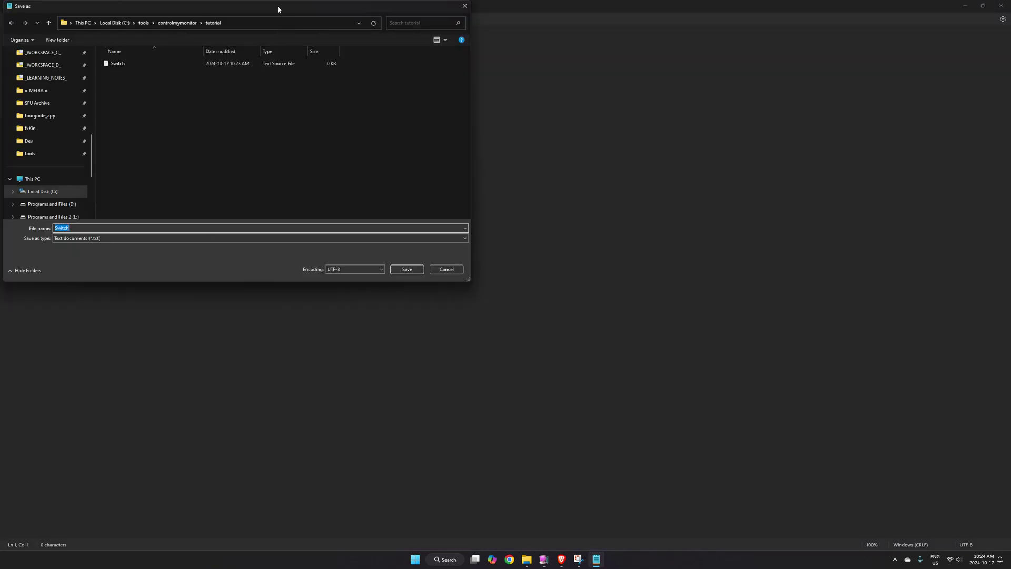
left_click_drag(277, 9, 391, 107)
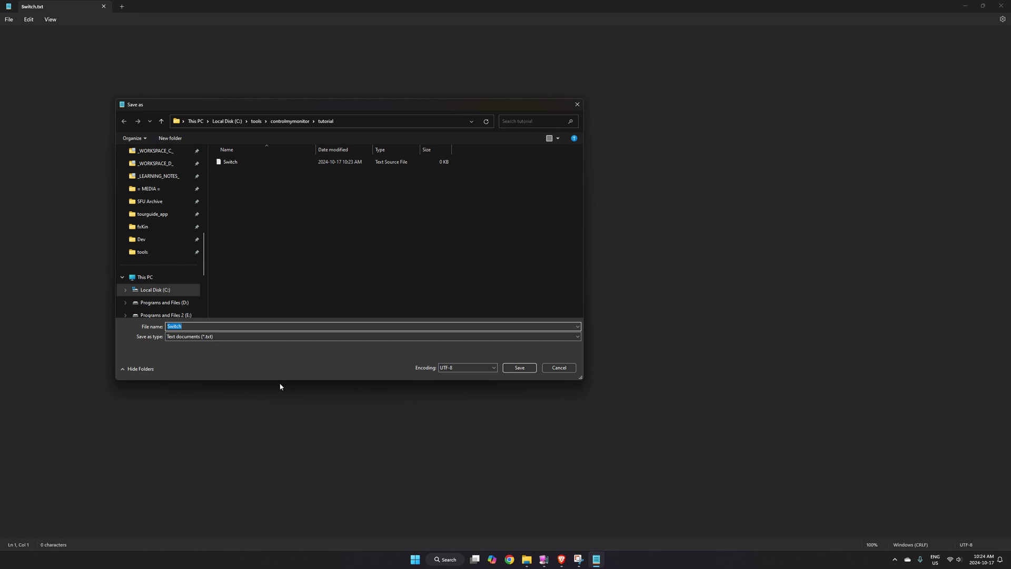
left_click(216, 337)
left_click(216, 350)
left_click(222, 326)
type(".bat")
left_click(514, 367)
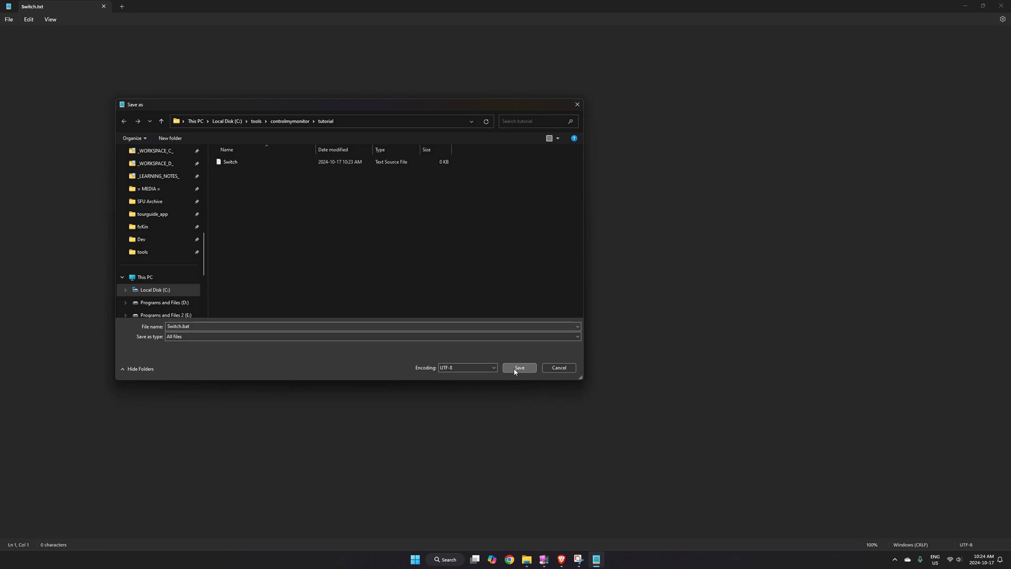
Enlarge the file icons in the tutorial folder and place a restored Notepad window beside them
left_click_drag(266, 8, 311, 244)
left_click(221, 152)
scroll(194, 141, "up", 5, "ctrl")
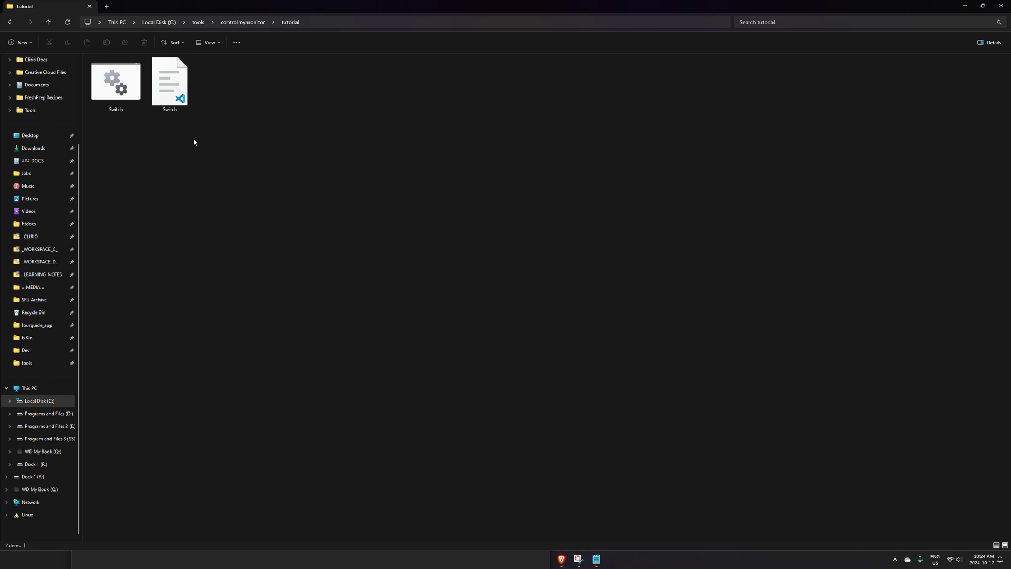
scroll(194, 138, "up", 1, "ctrl")
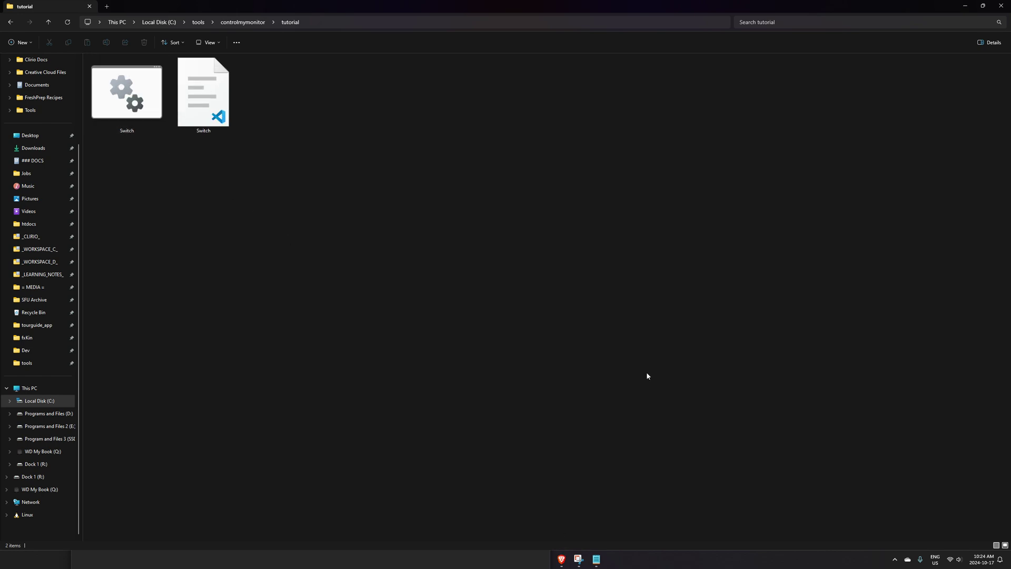
left_click(596, 558)
left_click_drag(290, 236, 661, 111)
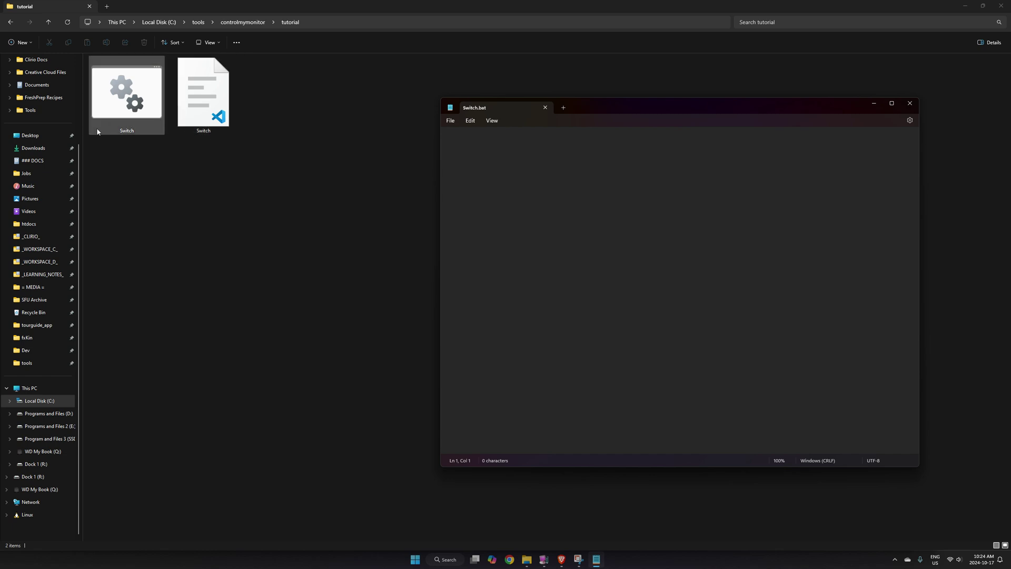
Delete the Switch text document from the tutorial folder, keeping the batch file, and return to Switch.bat in Notepad
left_click(207, 131)
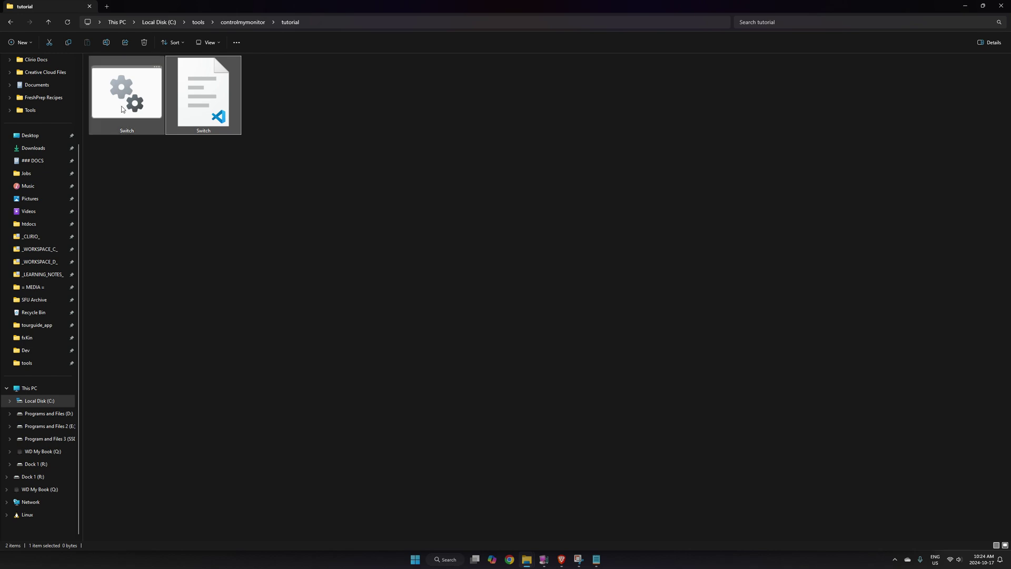
left_click(134, 89)
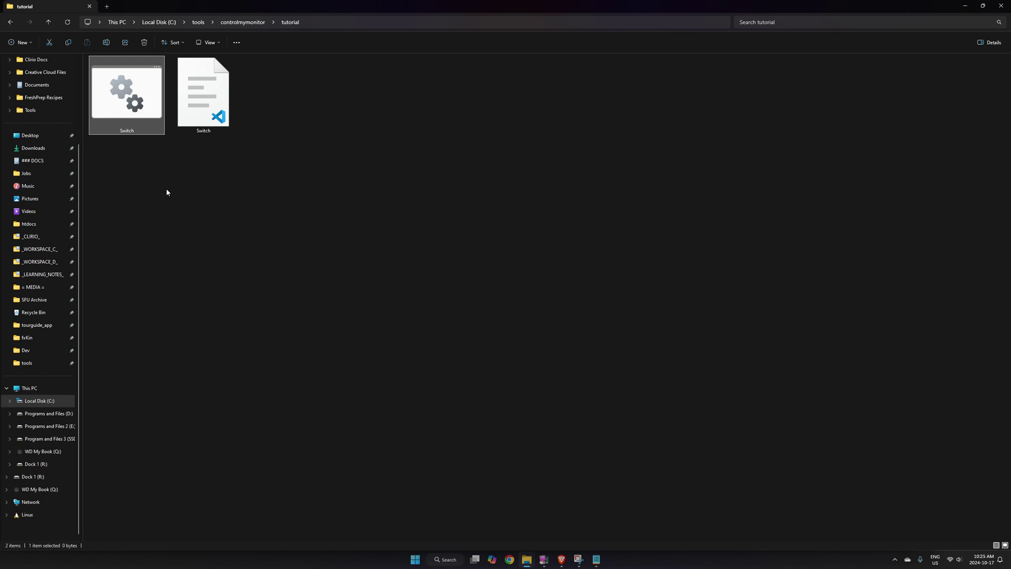
left_click(191, 114)
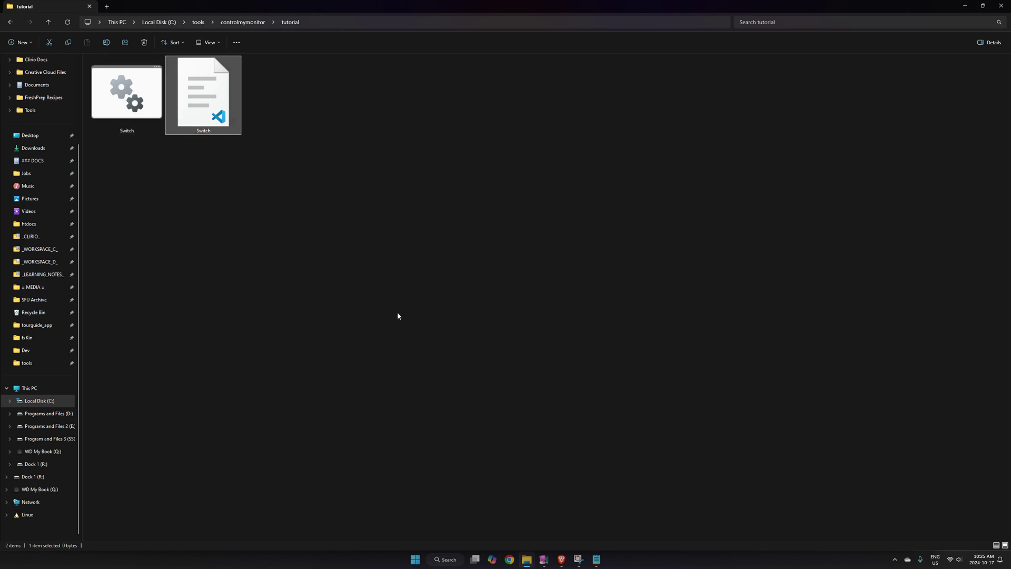
key("Delete")
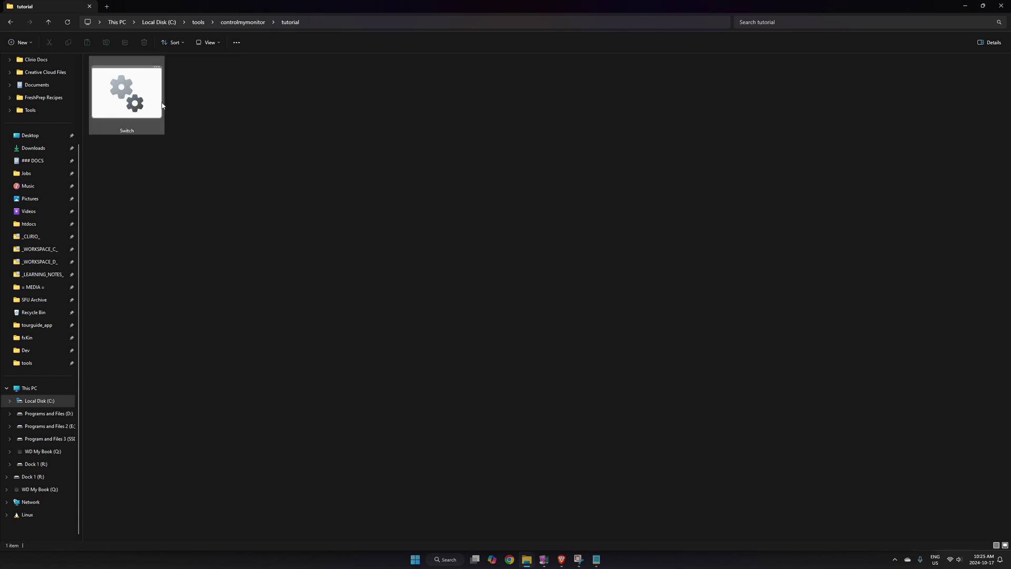
left_click(597, 560)
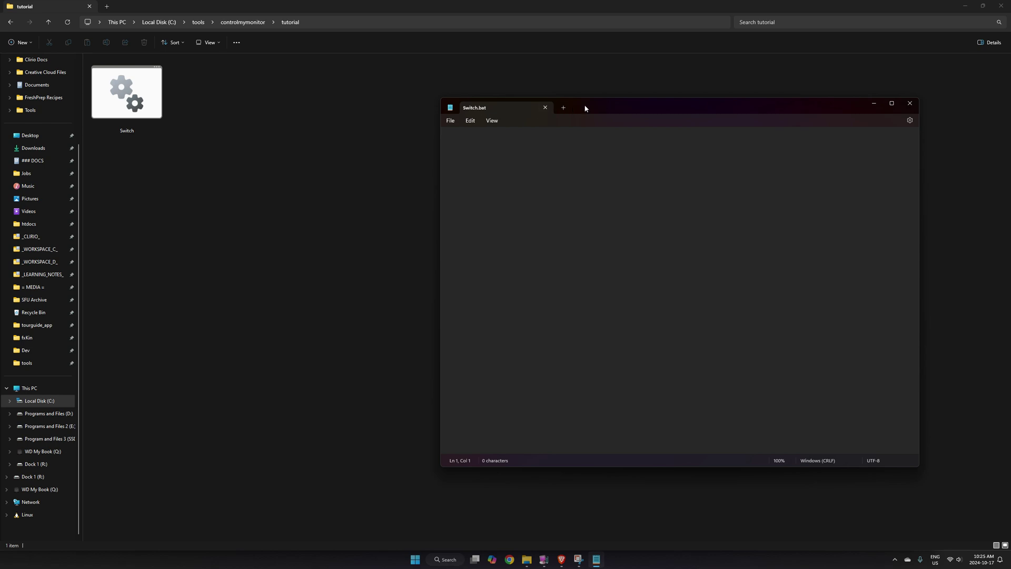
Move the Notepad window aside and open the PC batch file from the myFiles folder for editing in Notepad
left_click_drag(585, 108, 547, 81)
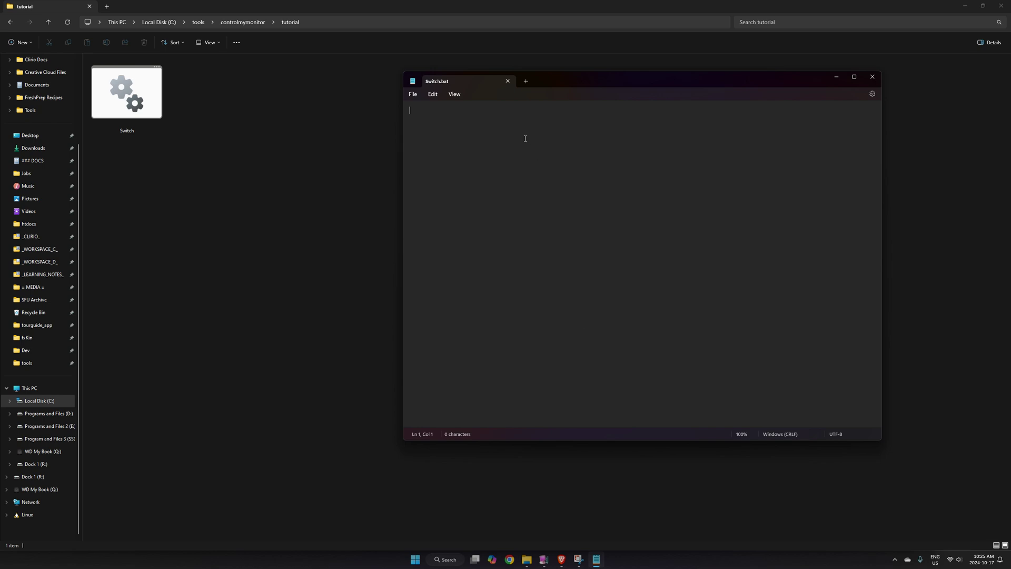
left_click(247, 22)
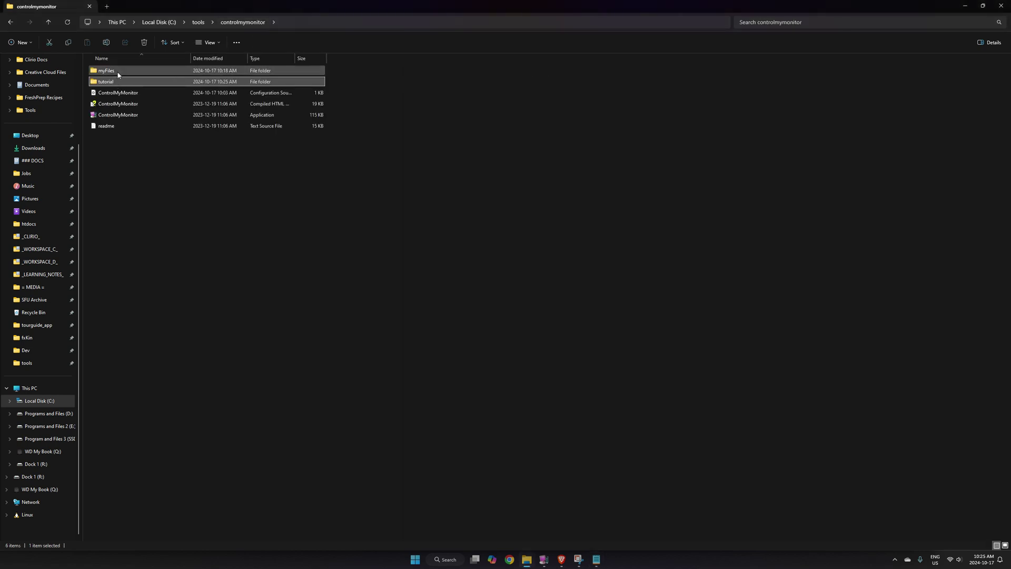
double_click(118, 71)
left_click(269, 95)
right_click(269, 95)
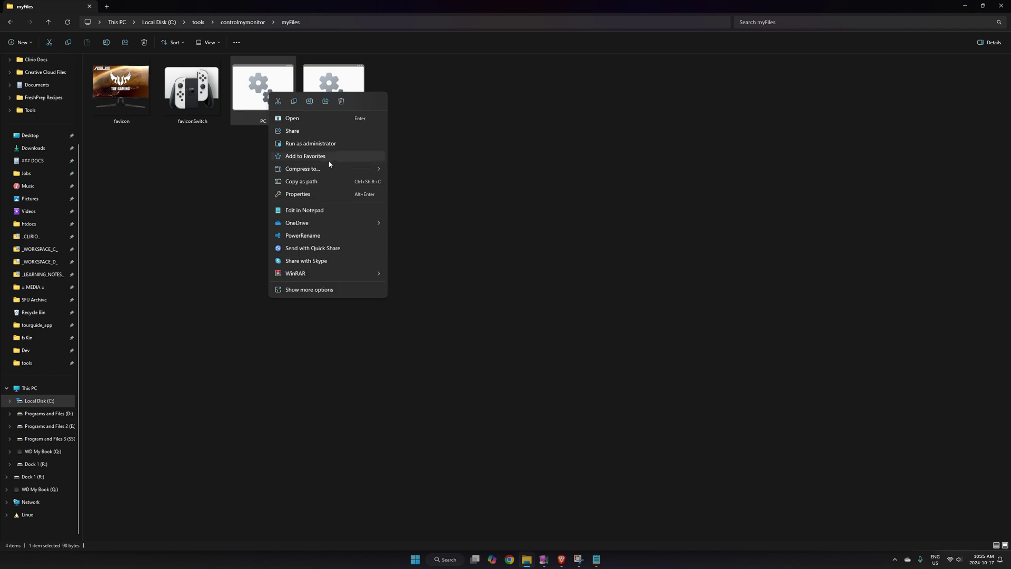
left_click(304, 210)
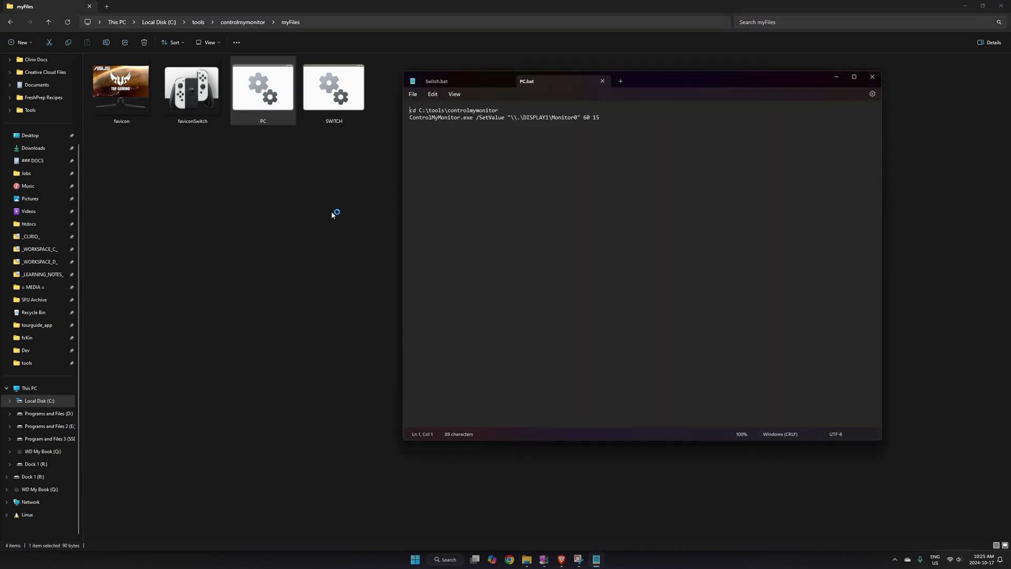
Copy all the text of PC.bat into the empty Switch.bat and close PC.bat
key("ctrl+a")
key("ctrl+c")
left_click(463, 83)
key("ctrl+v")
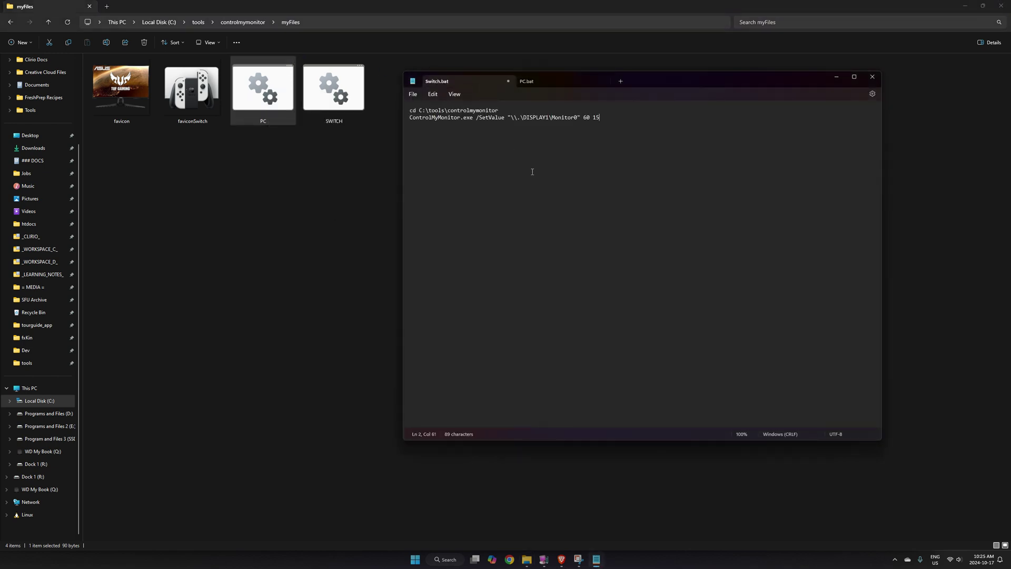
left_click(602, 81)
Enlarge the Switch.bat text to 260% and widen the restored Notepad window until the SetValue command fits on one line
left_click(853, 77)
left_click(130, 54)
scroll(92, 46, "up", 16, "ctrl")
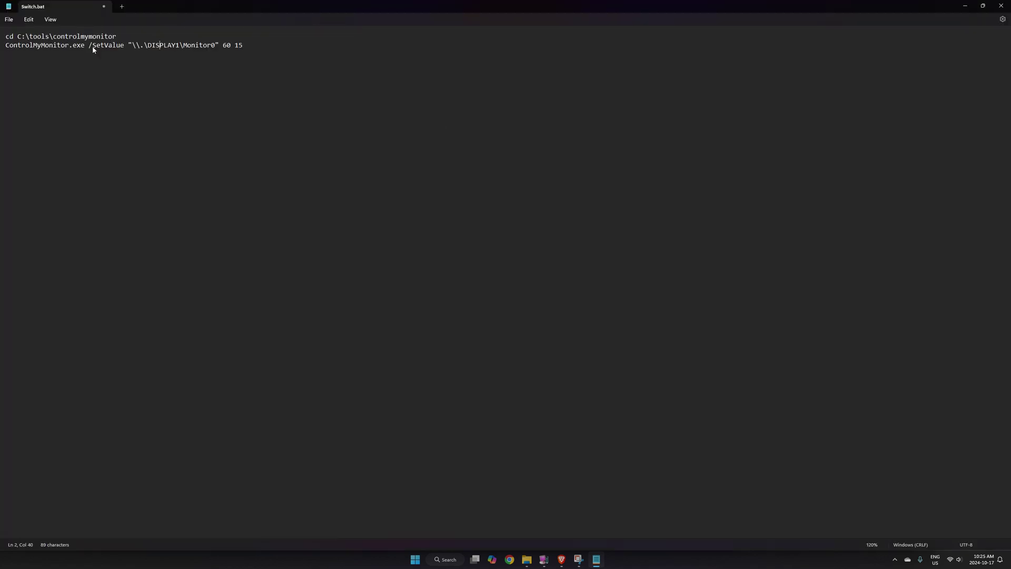
left_click_drag(274, 42, 3, 21)
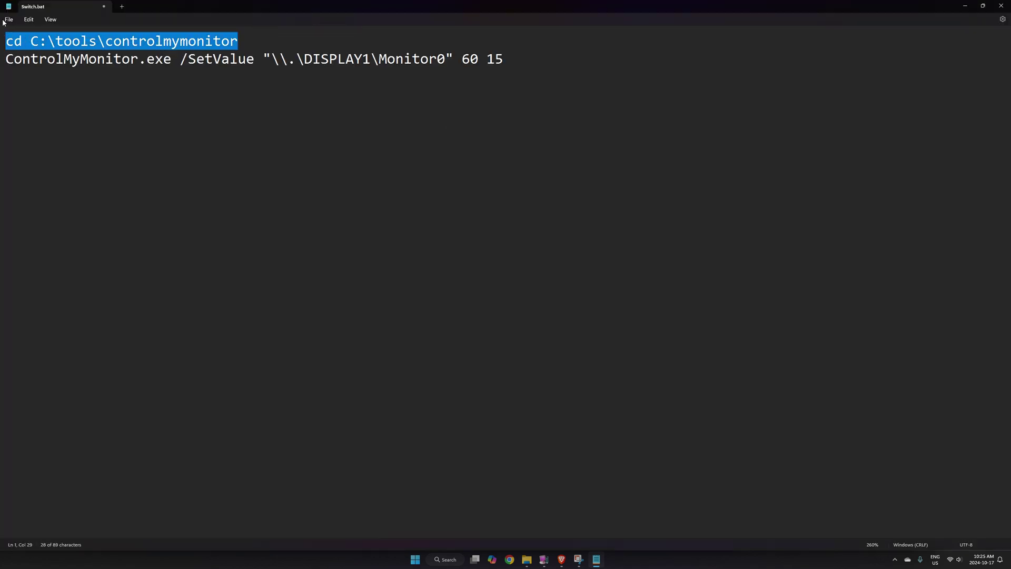
double_click(157, 5)
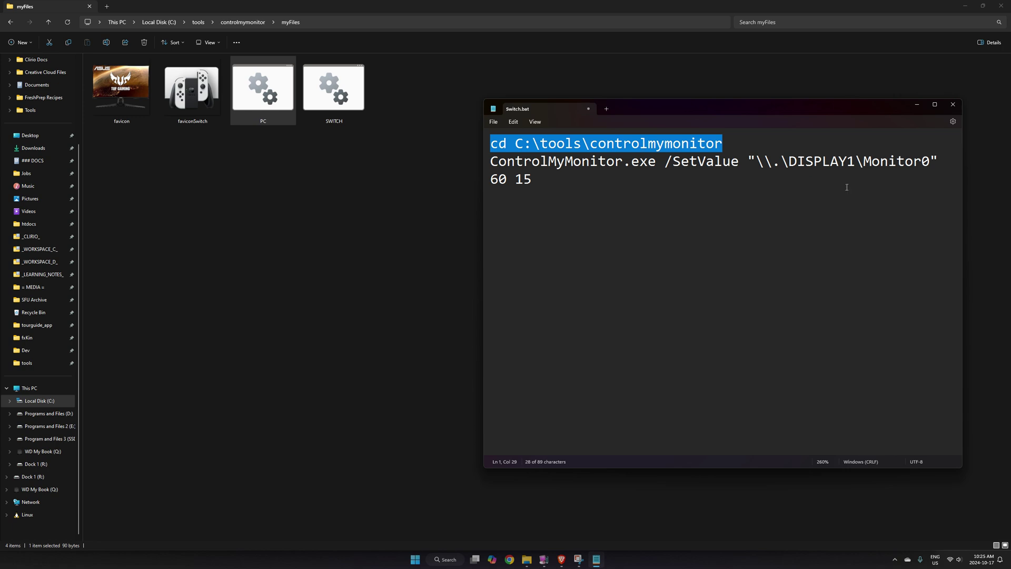
left_click_drag(964, 211, 1008, 199)
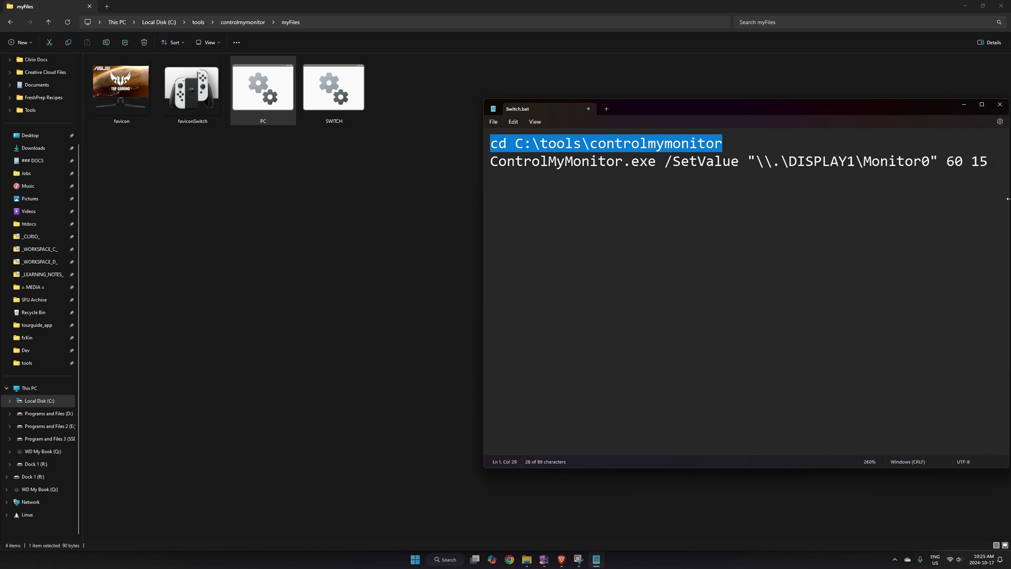
Return to the controlmymonitor folder and compare its path with the cd line in Switch.bat
left_click(243, 22)
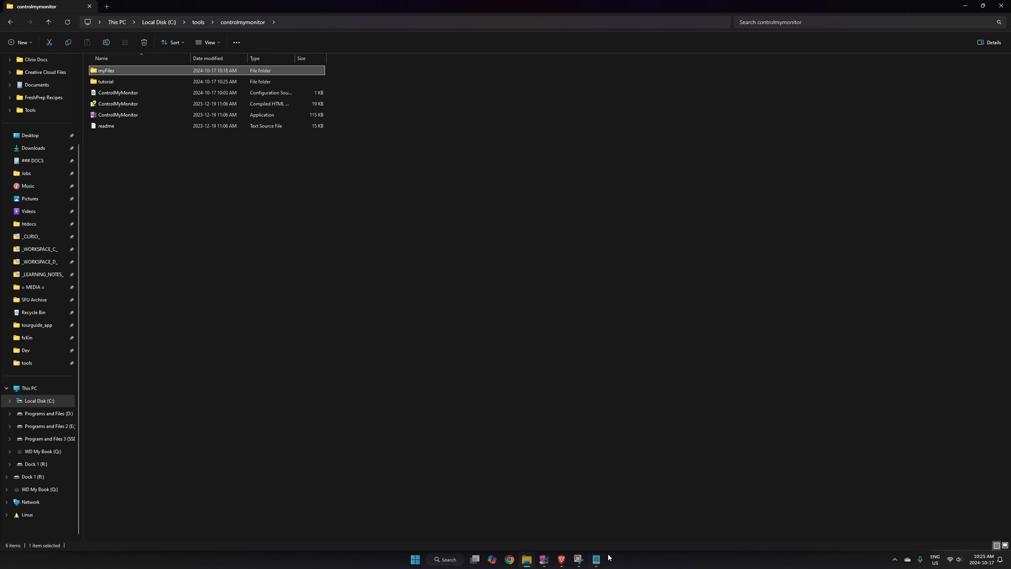
key("alt+Tab")
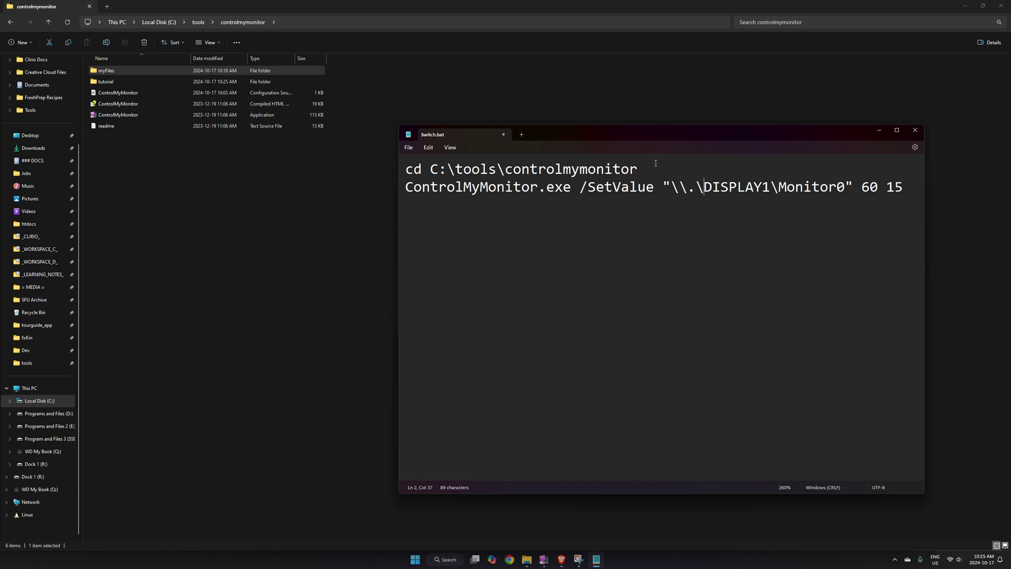
left_click(123, 117)
left_click(369, 22)
left_click(225, 317)
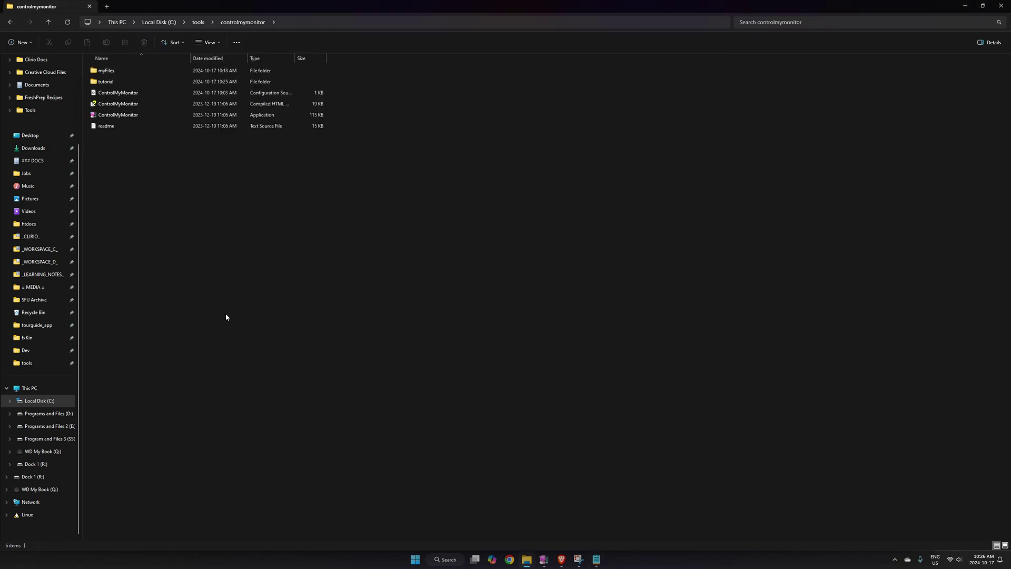
Copy the ControlMyMonitor application's location from its properties and paste it over the path after cd in Switch.bat
left_click(127, 116)
right_click(127, 117)
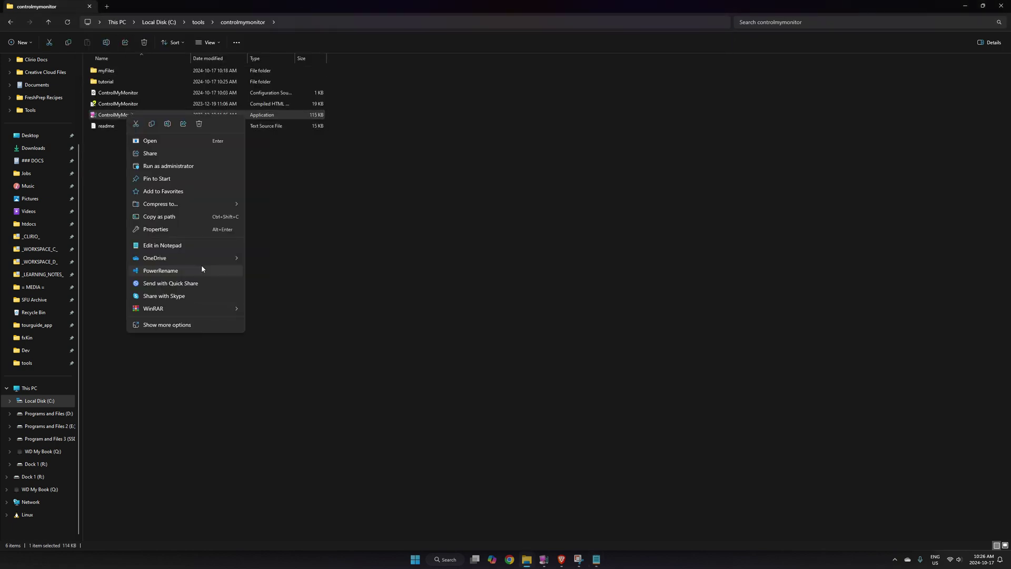
left_click(159, 228)
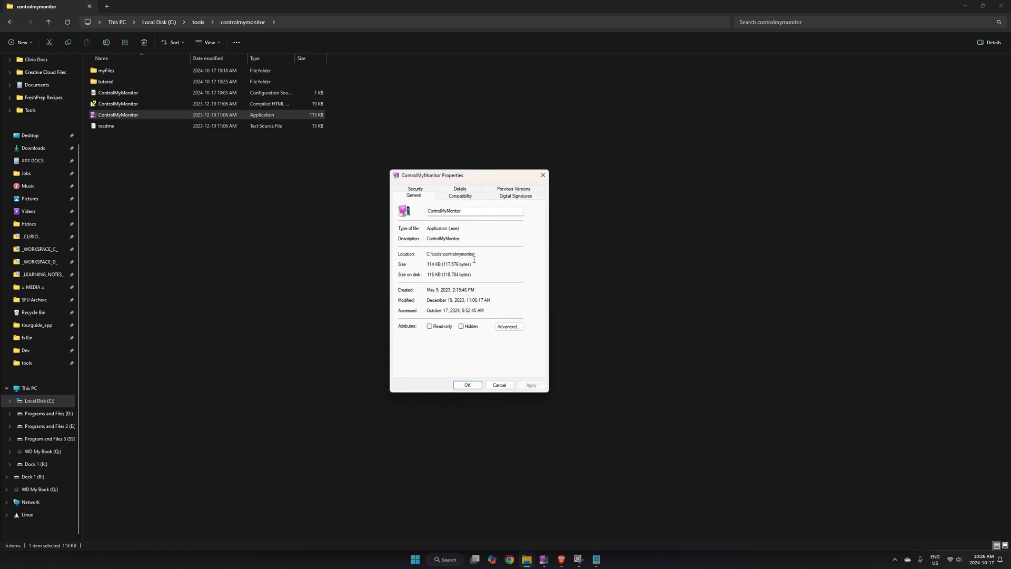
left_click_drag(486, 252, 426, 253)
left_click(543, 175)
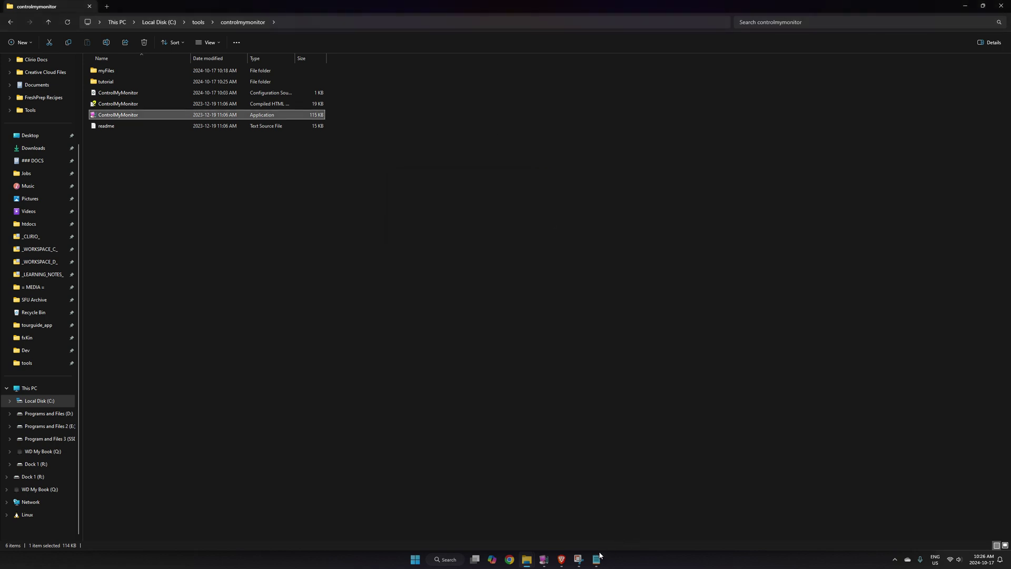
key("alt+Tab")
left_click_drag(638, 168, 429, 170)
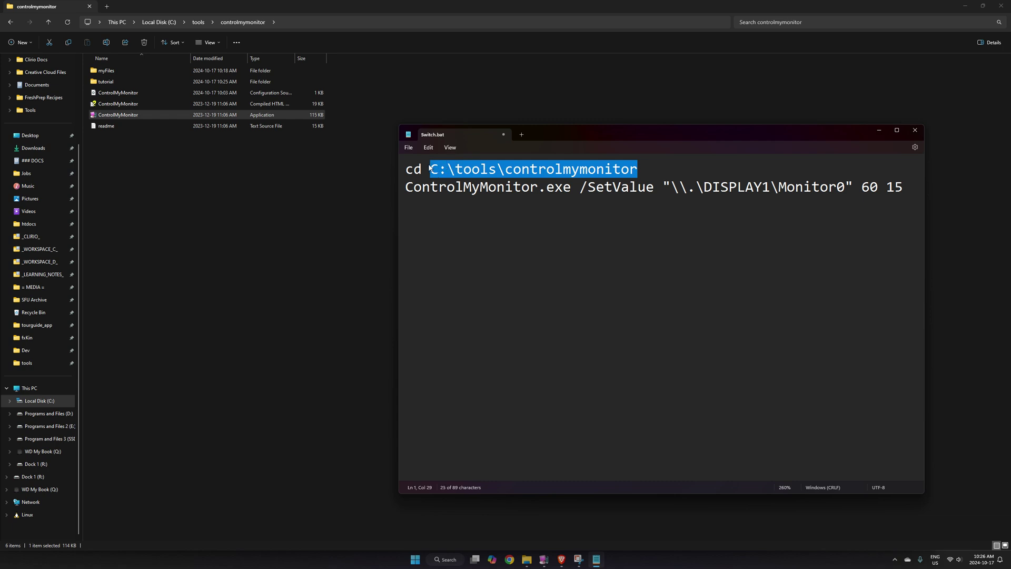
key("ctrl+v")
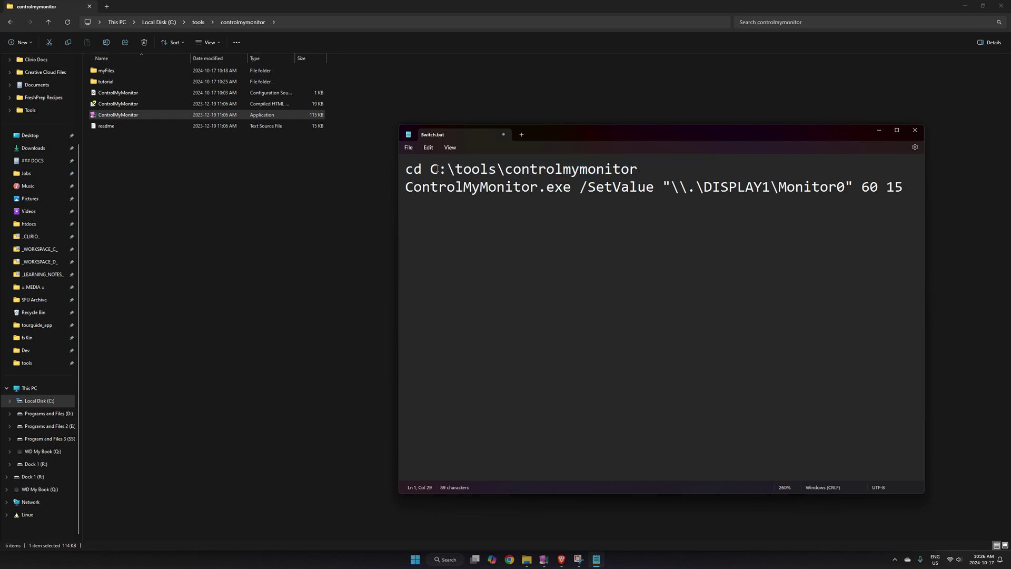
Examine each part of the cd path and the ControlMyMonitor.exe name in Switch.bat against the controlmymonitor folder
double_click(417, 168)
double_click(435, 169)
double_click(477, 168)
left_click(557, 169)
double_click(558, 169)
left_click(247, 288)
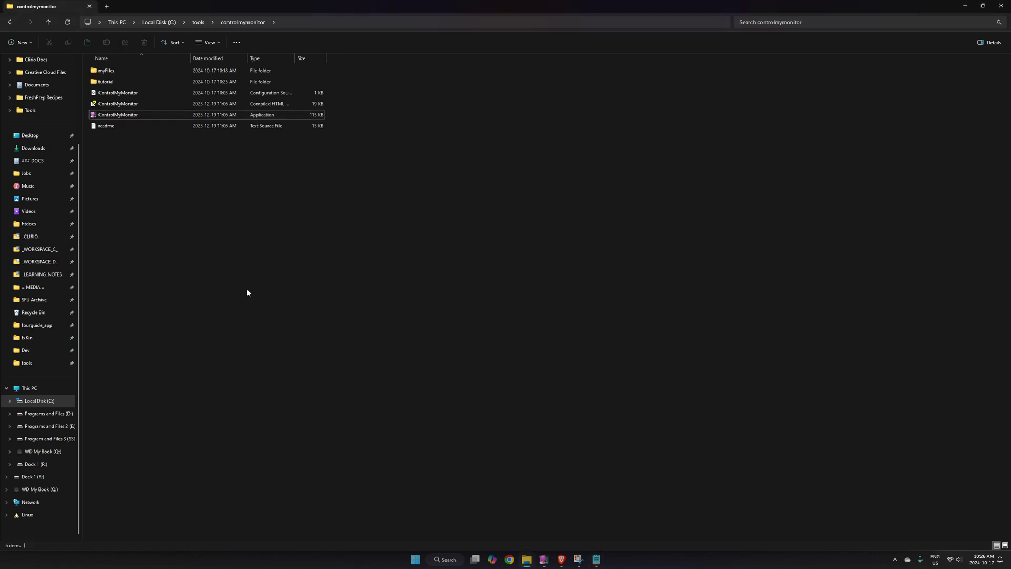
left_click(596, 559)
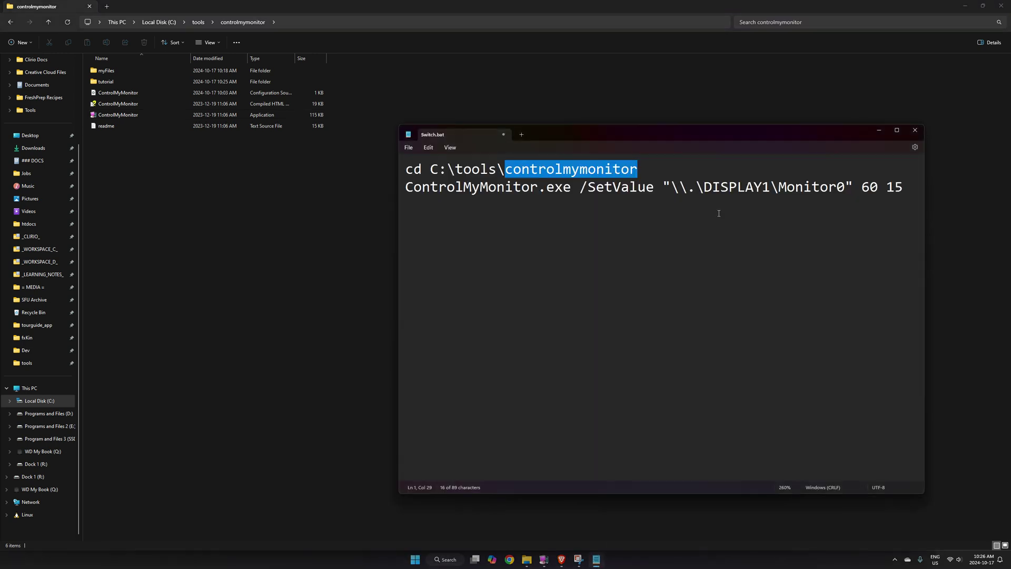
left_click_drag(656, 157, 353, 152)
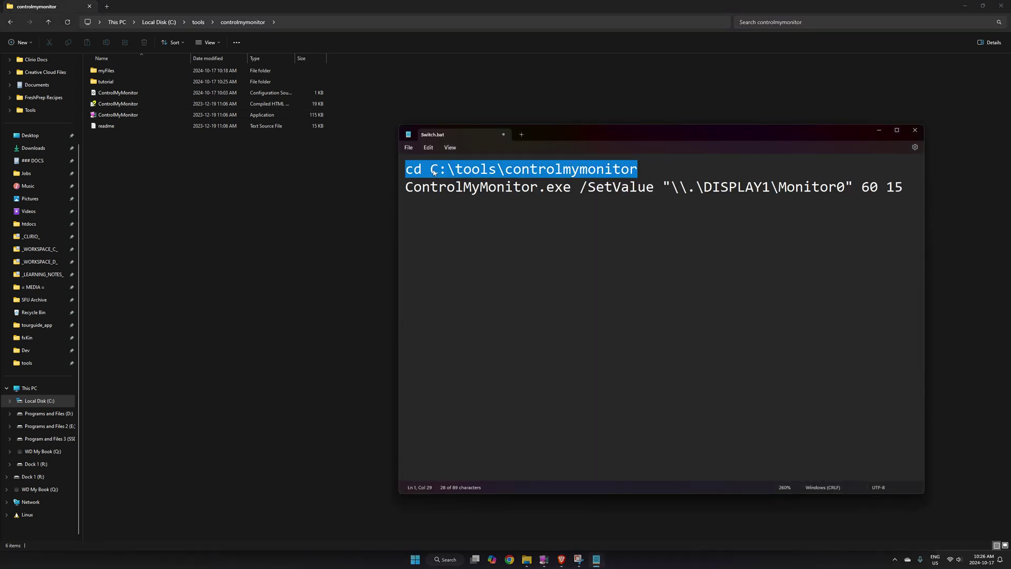
left_click(411, 187)
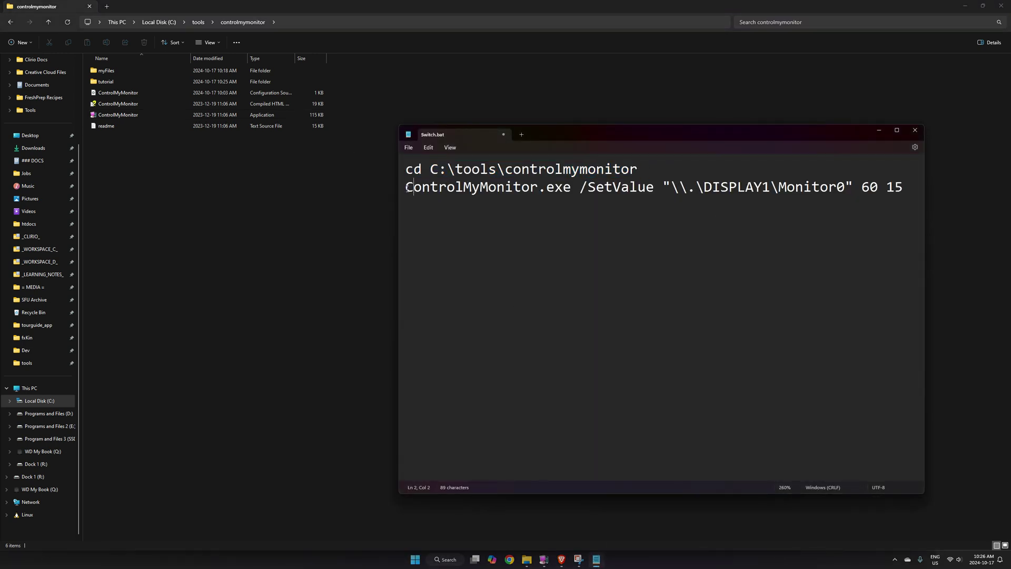
left_click_drag(406, 187, 571, 187)
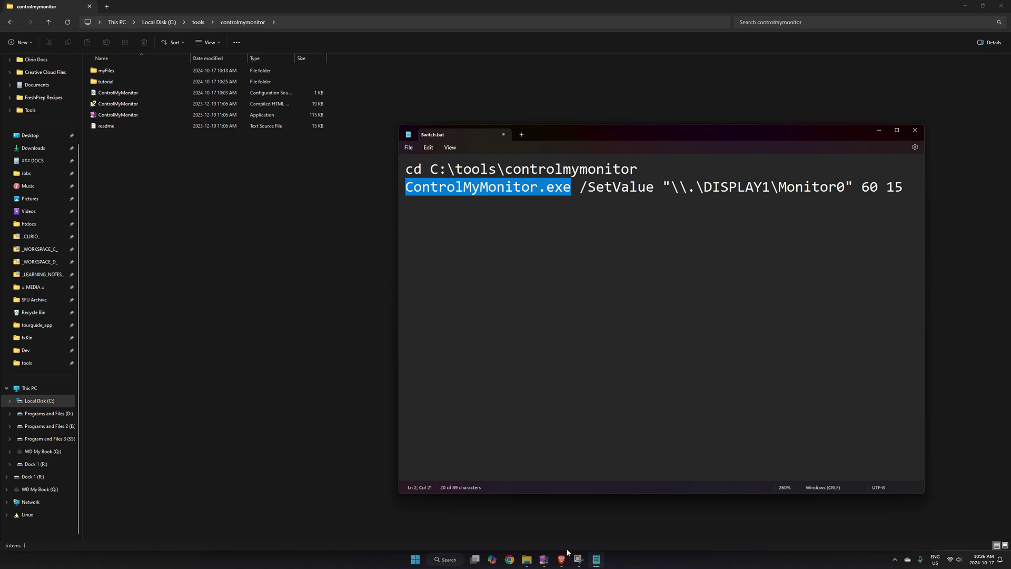
Switch to ControlMyMonitor and compare its monitor name with the quoted \\.\DISPLAY1\Monitor0 string in Switch.bat
left_click(596, 542)
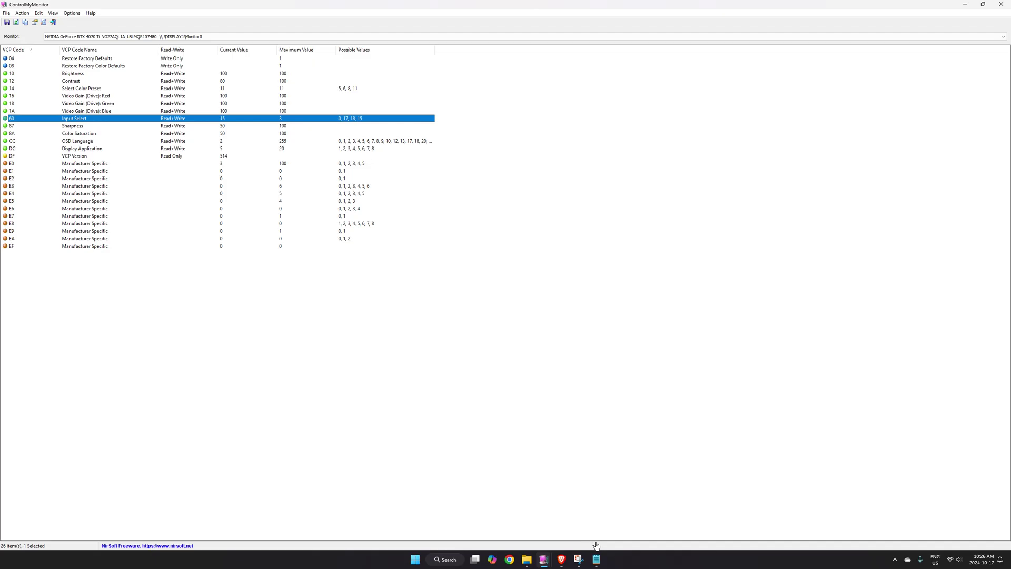
left_click(596, 559)
left_click_drag(737, 133, 709, 80)
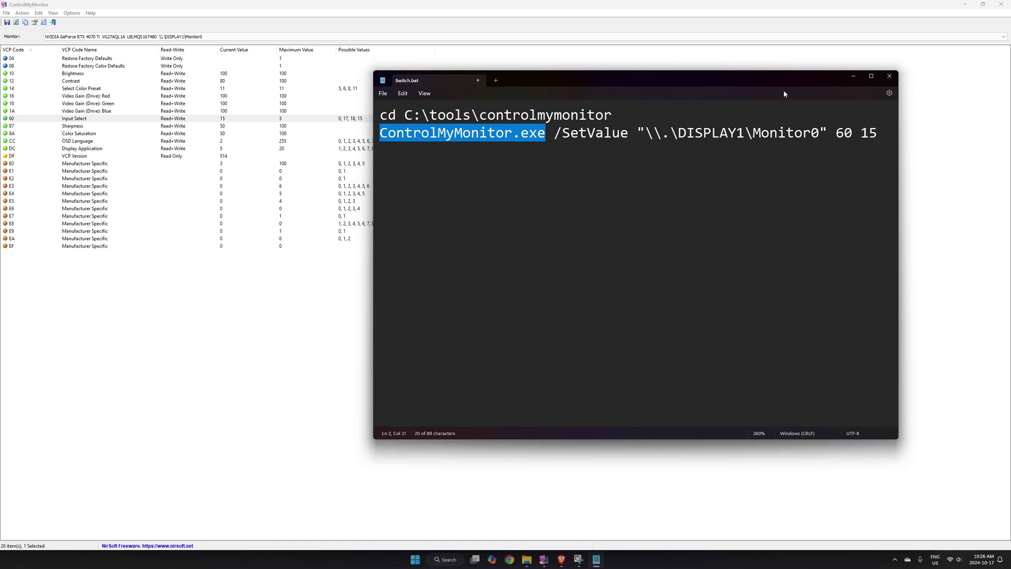
left_click_drag(745, 83, 207, 55)
left_click_drag(109, 105, 282, 104)
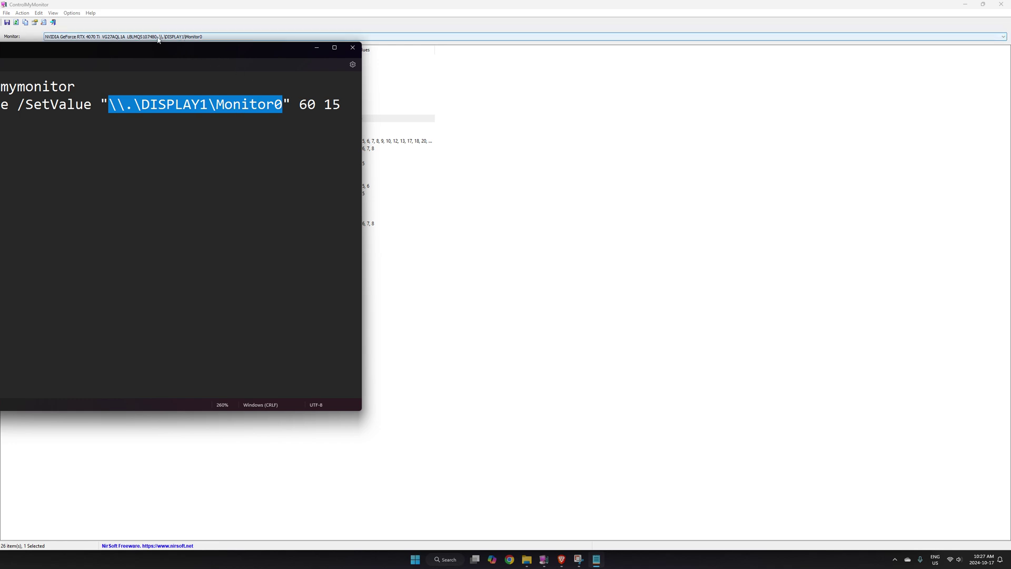
left_click_drag(253, 53, 465, 52)
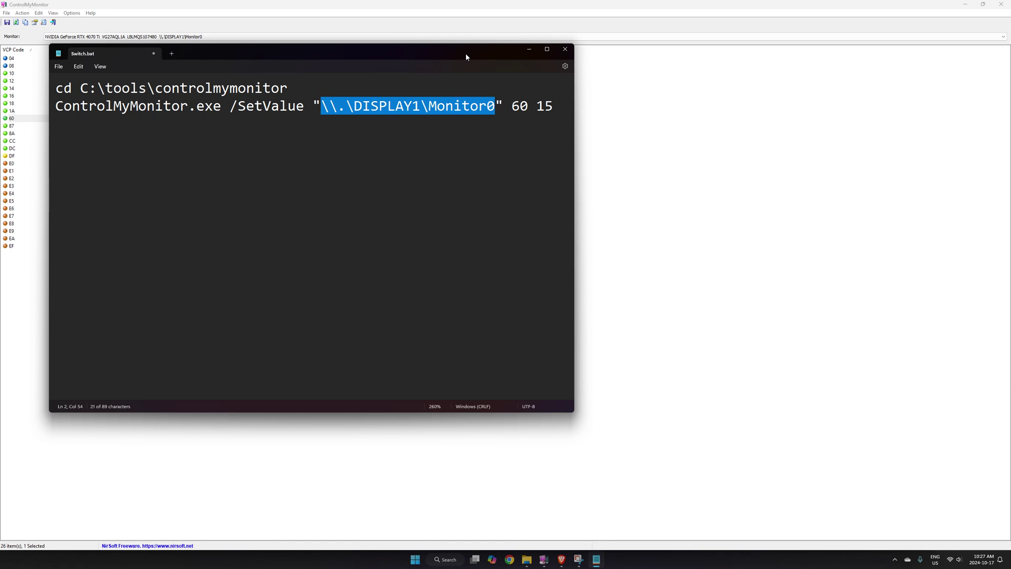
Compare the 60 and 15 at the end of the SetValue command with the Input Select code and possible values in ControlMyMonitor
double_click(521, 107)
left_click_drag(221, 51, 172, 134)
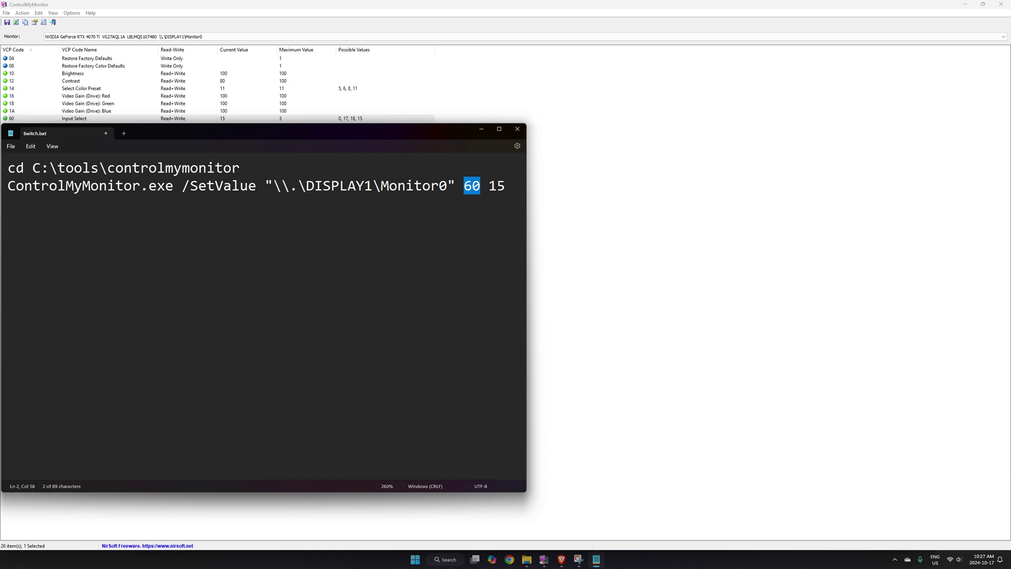
left_click(498, 187)
double_click(497, 188)
left_click_drag(396, 132, 395, 137)
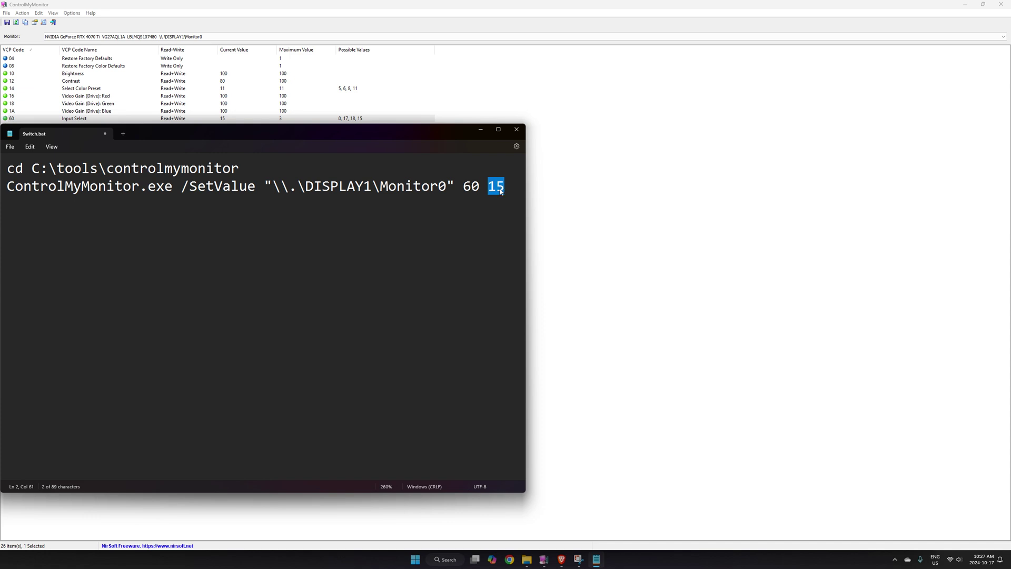
double_click(343, 121)
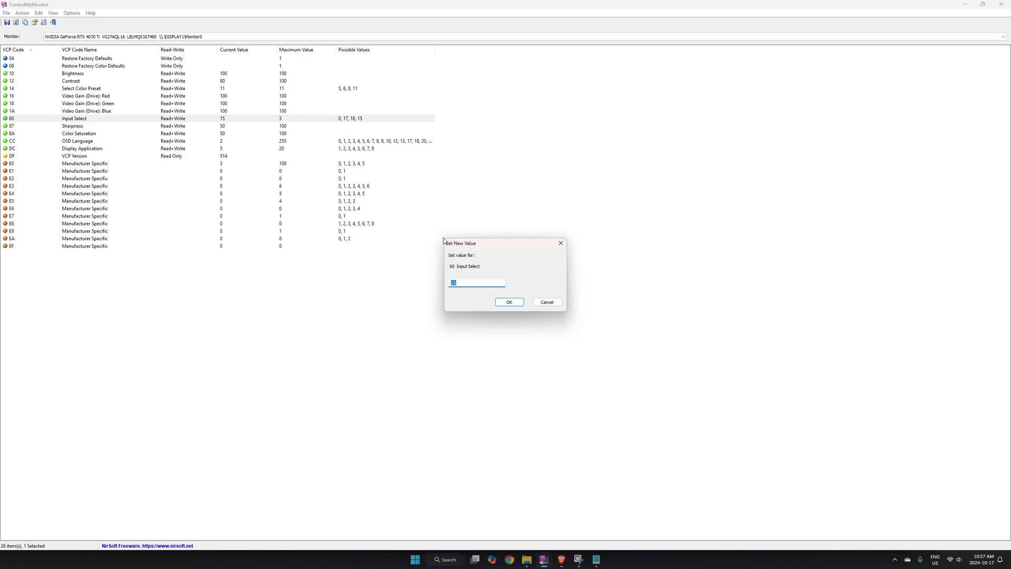
left_click(547, 302)
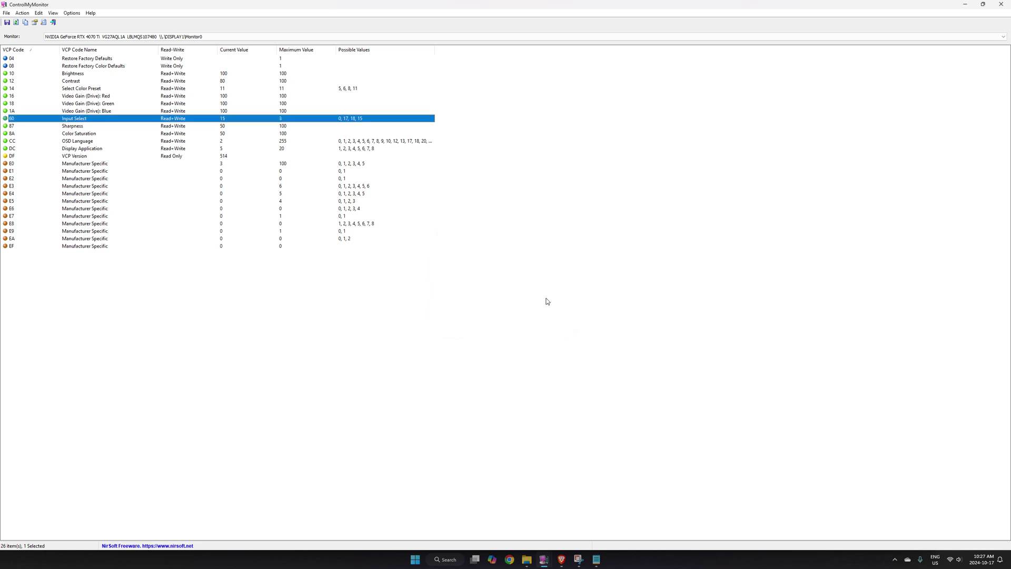
left_click(602, 563)
left_click_drag(397, 160, 390, 131)
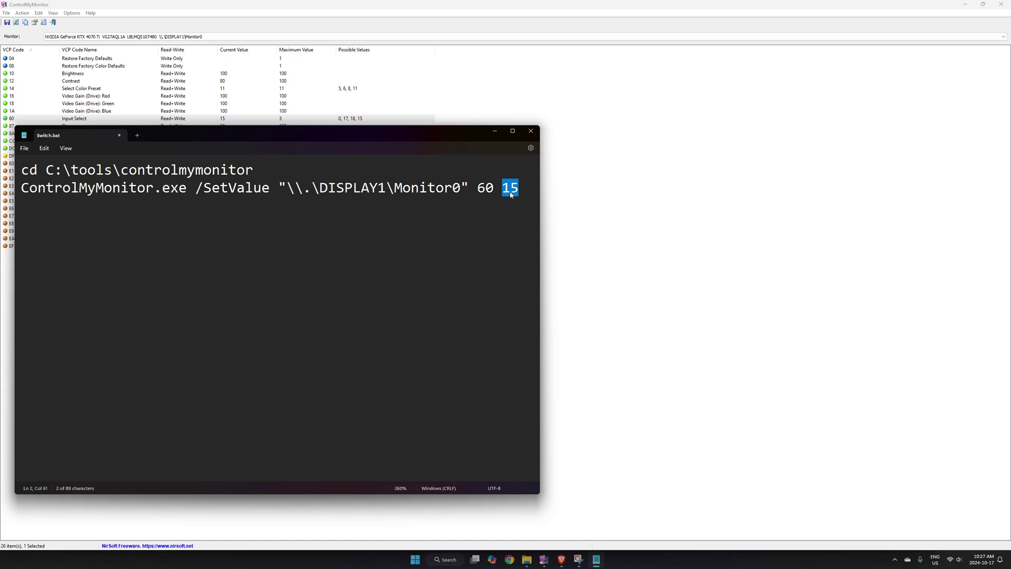
Open the existing SWITCH.bat from the myFiles folder in Notepad to check its SetValue command, and close Notepad
mouse_move(527, 559)
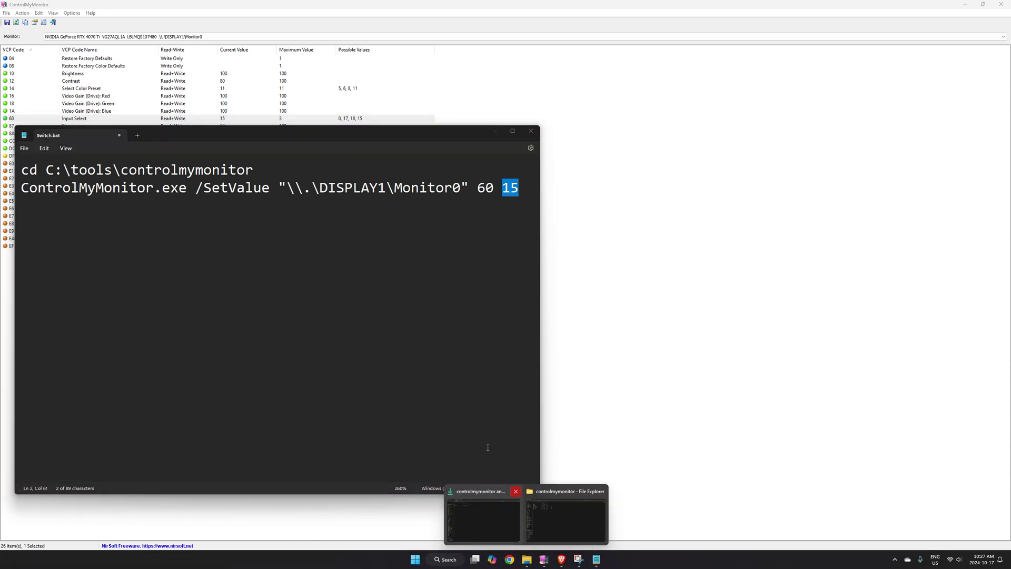
left_click(586, 528)
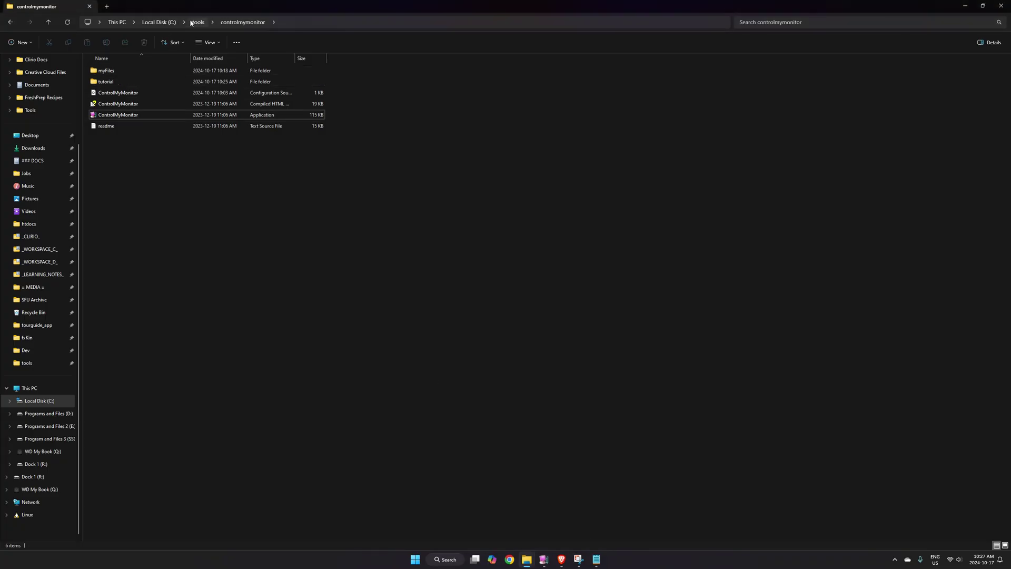
double_click(138, 71)
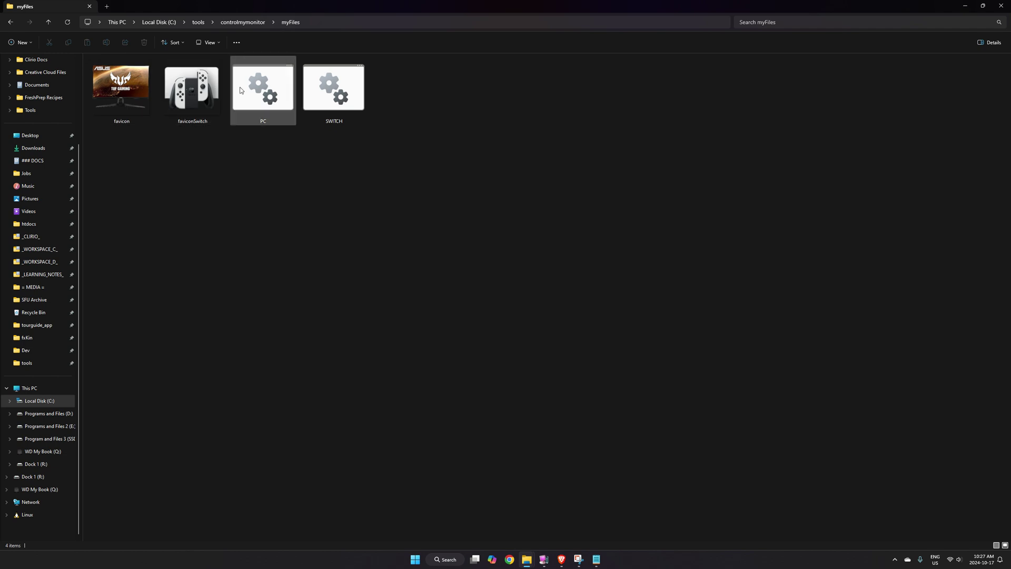
right_click(341, 85)
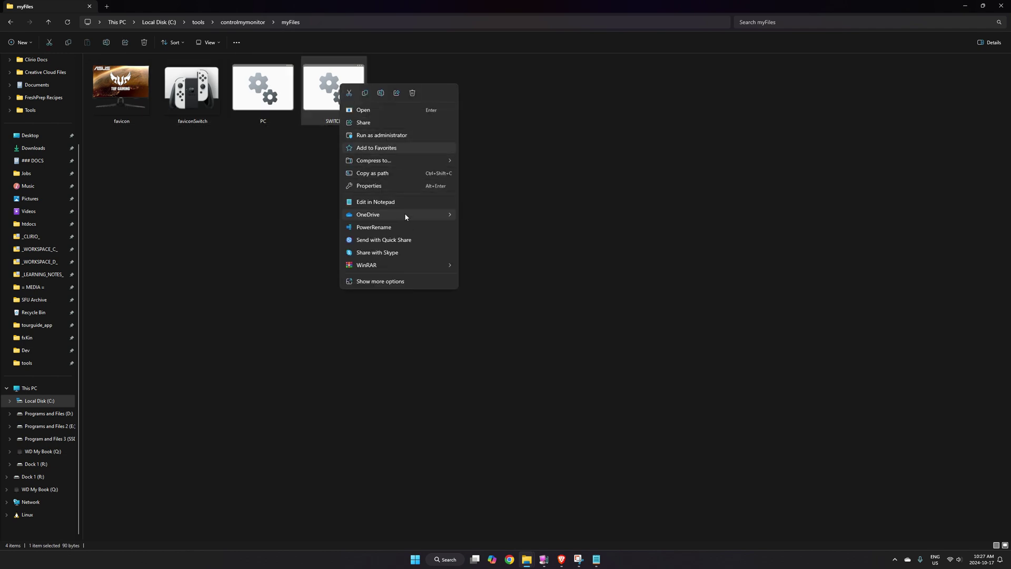
left_click(403, 201)
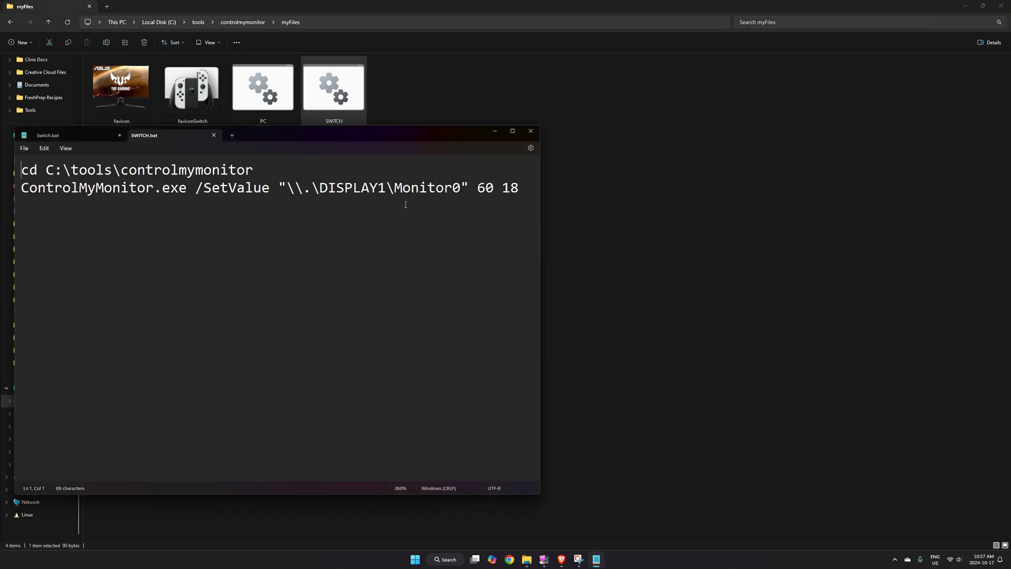
left_click(530, 130)
mouse_move(582, 562)
left_click(535, 559)
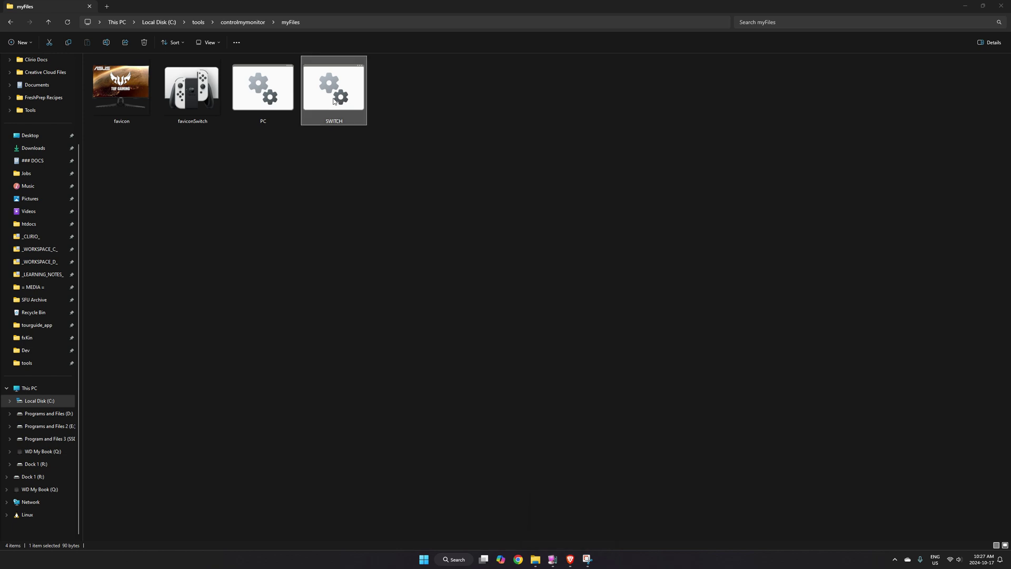
Go to the tutorial folder inside controlmymonitor and open its Switch batch file for editing in Notepad
key("alt+Left")
double_click(126, 81)
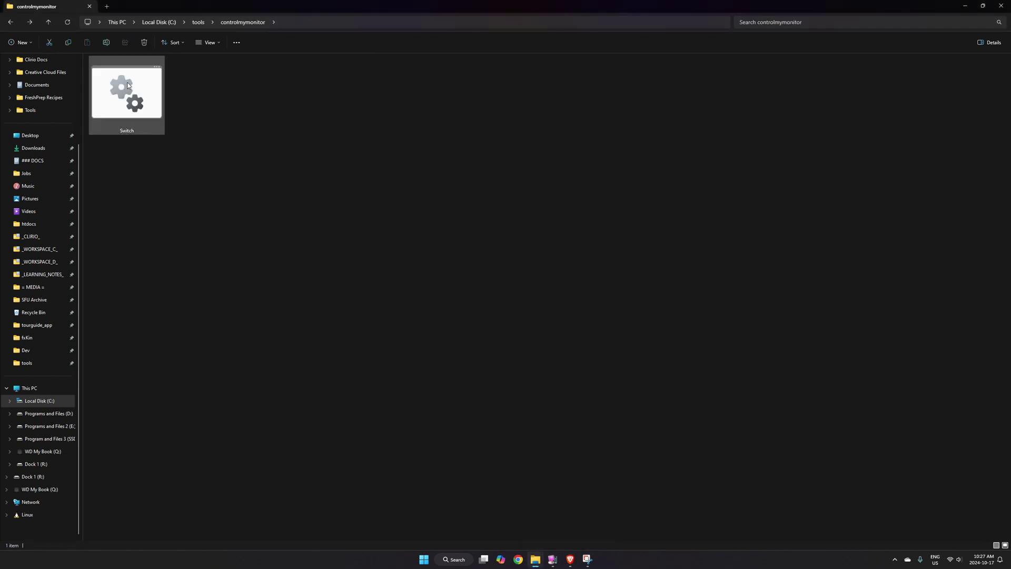
double_click(126, 92)
left_click(611, 289)
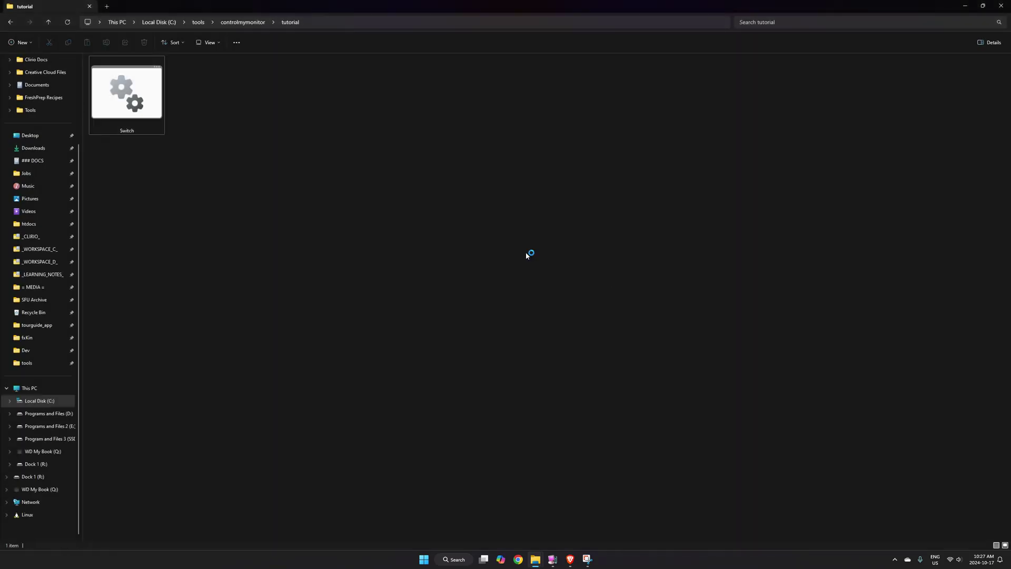
right_click(144, 108)
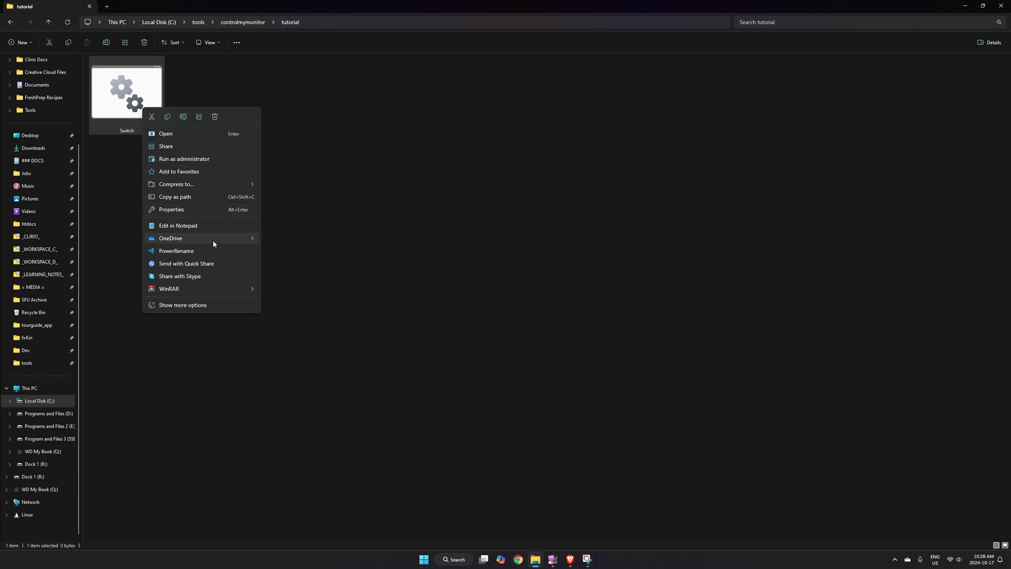
left_click(183, 225)
Close the extra SWITCH.bat document, enlarge the text to 260%, and reposition and widen the Notepad window around Switch.bat
left_click_drag(318, 126, 474, 116)
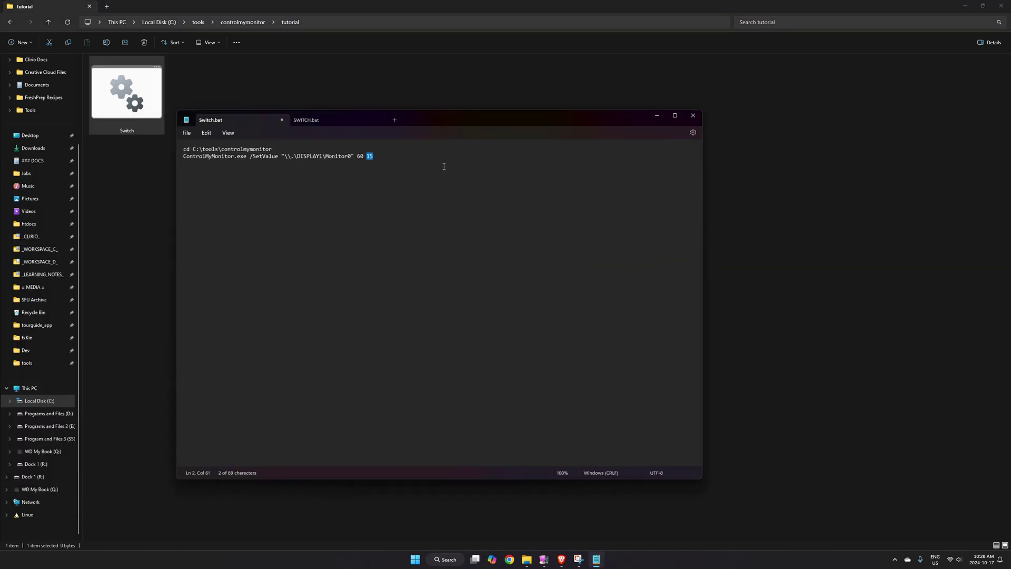
scroll(442, 165, "up", 16)
left_click(378, 121)
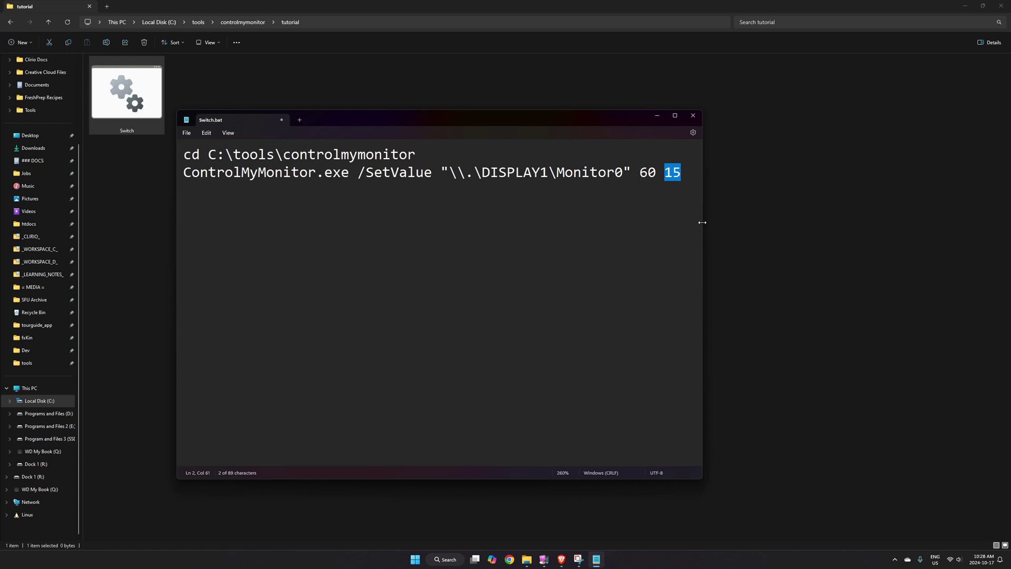
left_click_drag(702, 222, 757, 222)
left_click_drag(408, 122, 524, 112)
left_click(798, 155)
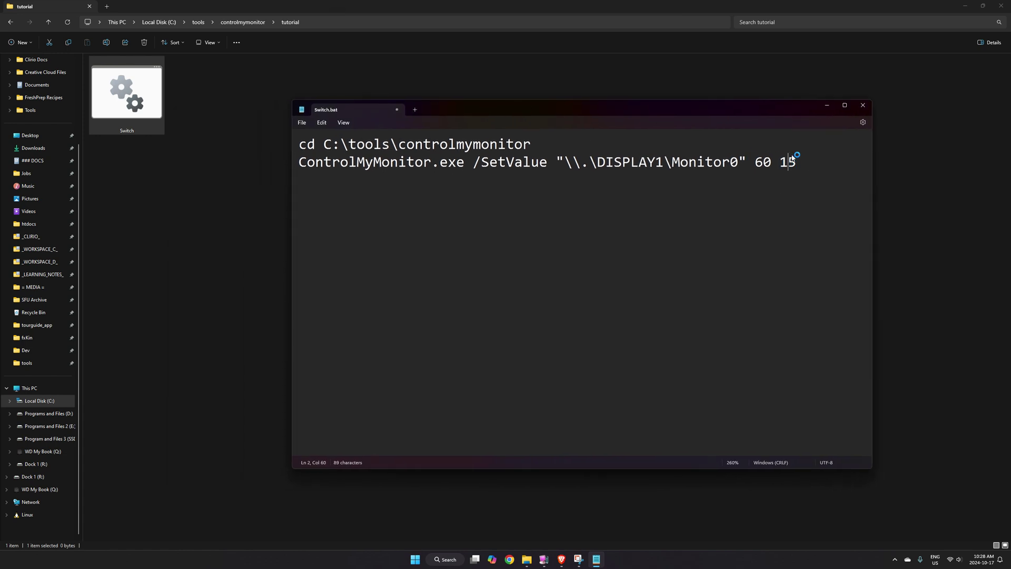
key("ctrl+s")
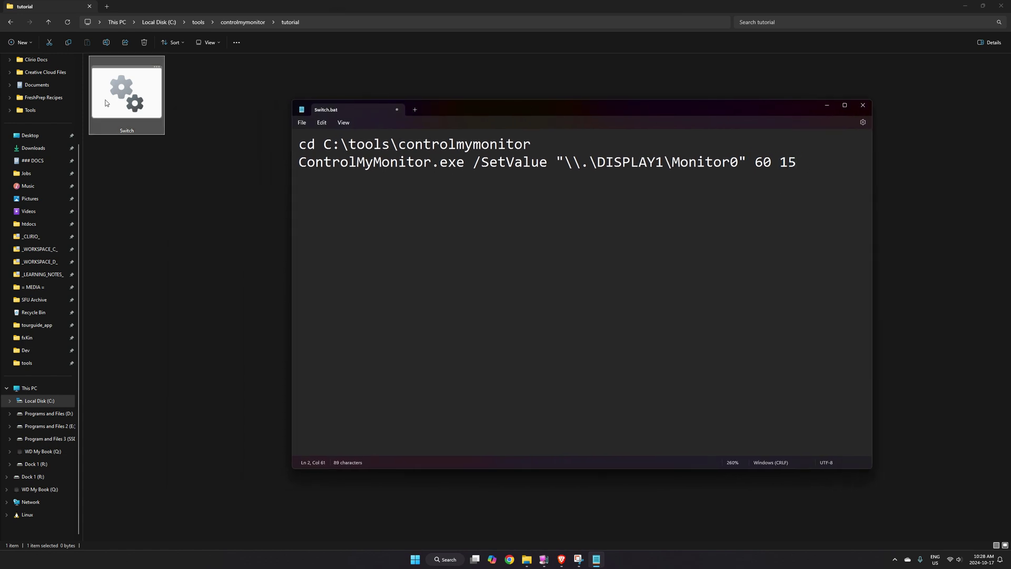
Duplicate the Switch batch file in the tutorial folder and rename the copy PC
key("alt+F4")
left_click(323, 231)
key("ctrl+v")
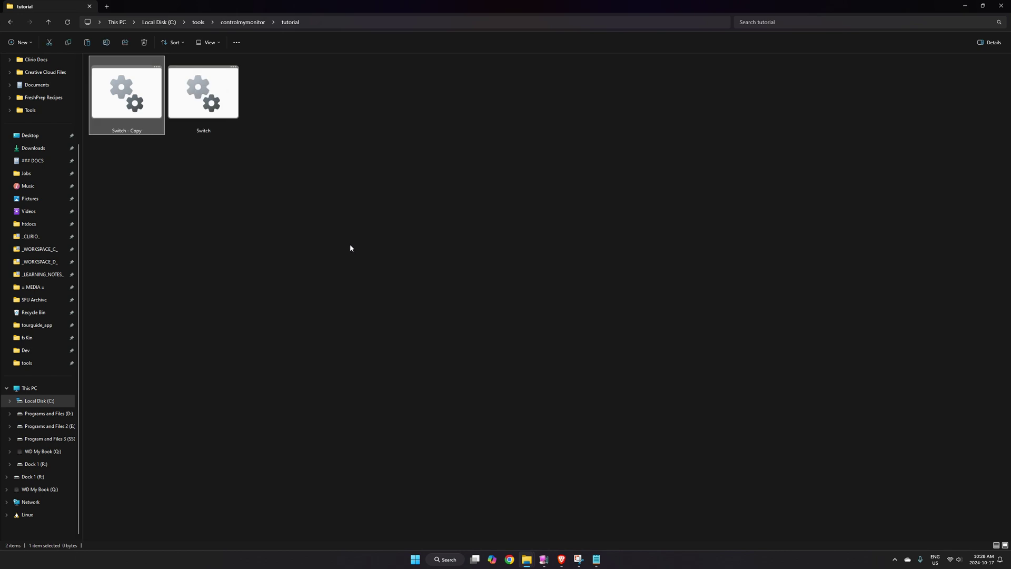
key("F2")
type("PC")
key("Return")
Open the PC batch file in Notepad and check its contents against Switch.bat
right_click(140, 107)
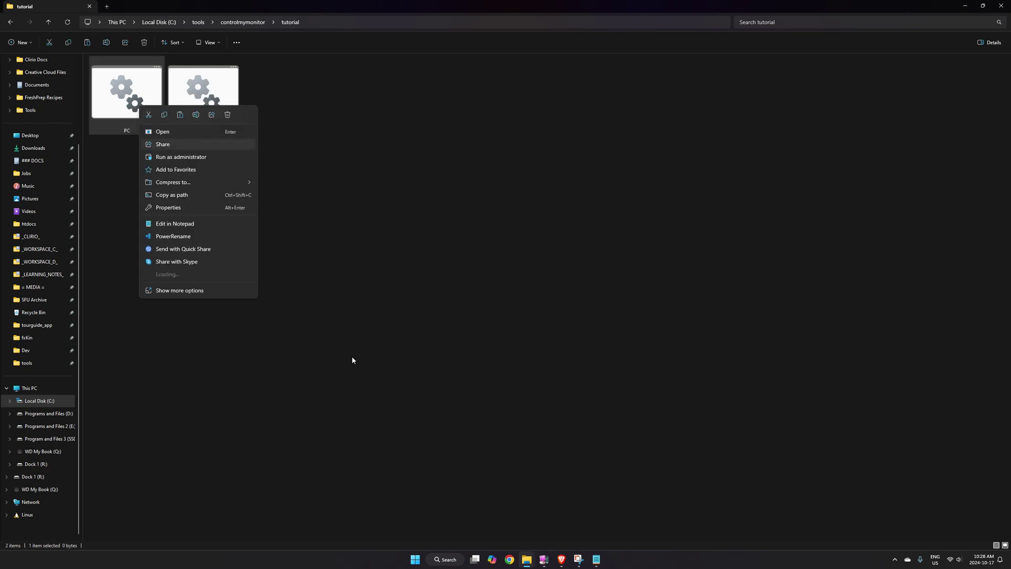
left_click(195, 225)
left_click(332, 109)
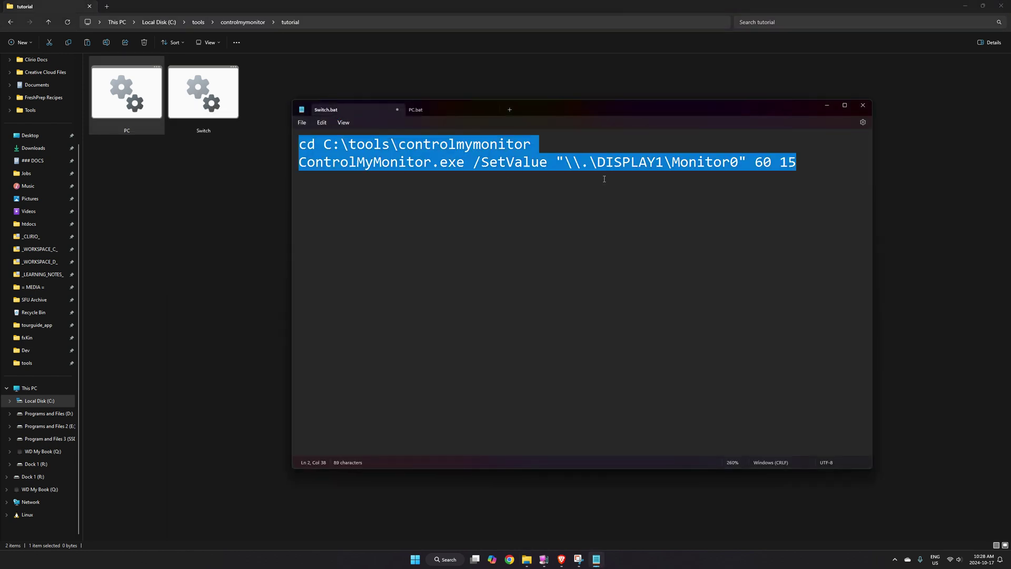
key("ctrl+a")
left_click(428, 110)
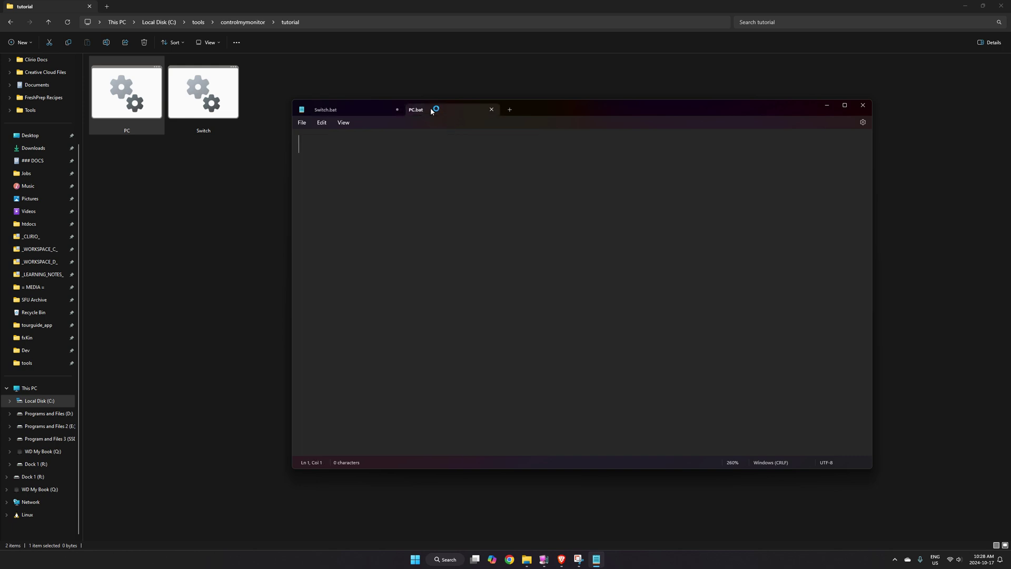
left_click(374, 108)
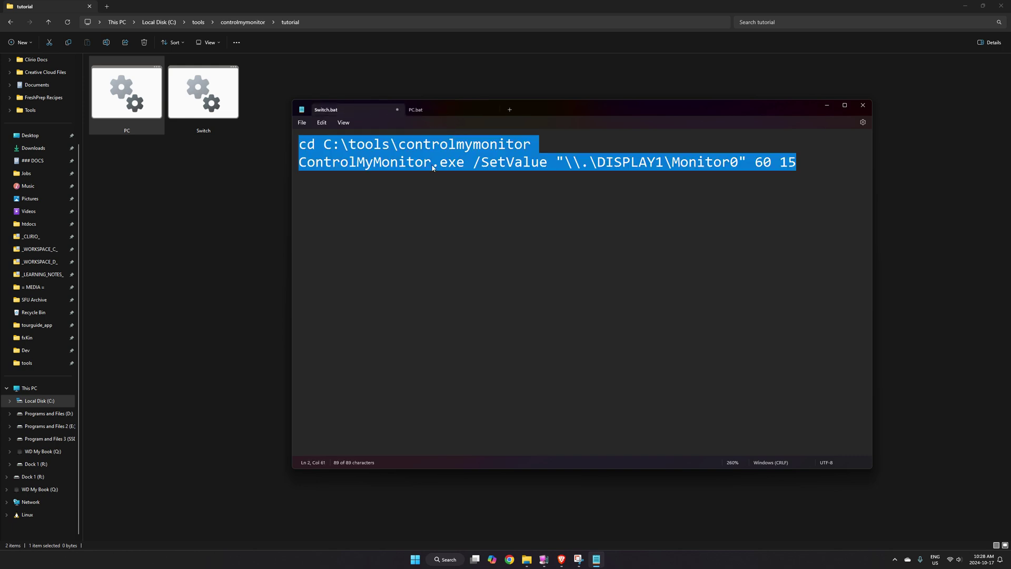
Copy the complete cd and SetValue command text from Switch.bat into PC.bat and compare the two files
left_click(474, 171)
key("ctrl+a")
key("ctrl+c")
left_click(433, 110)
key("ctrl+v")
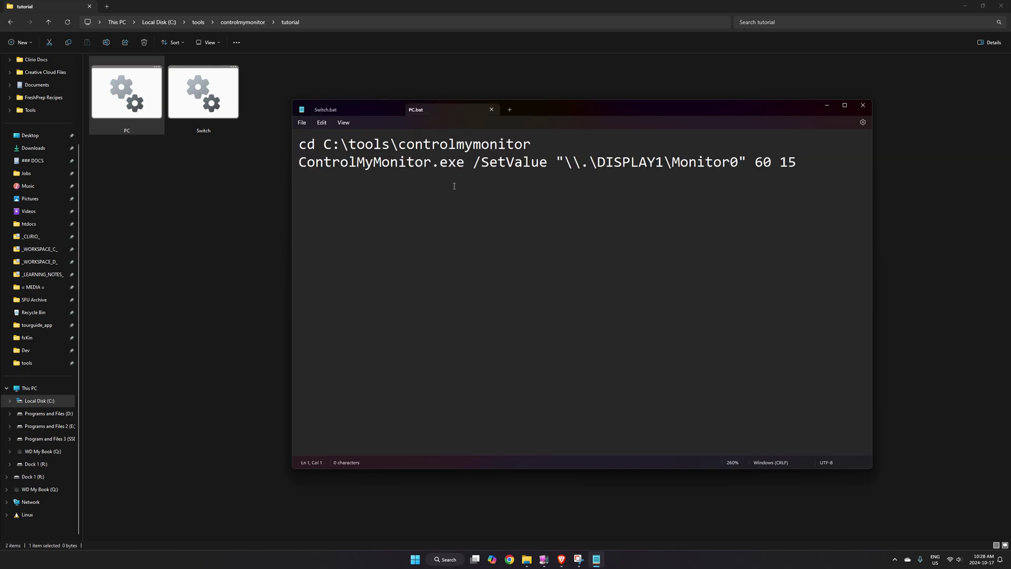
left_click(361, 109)
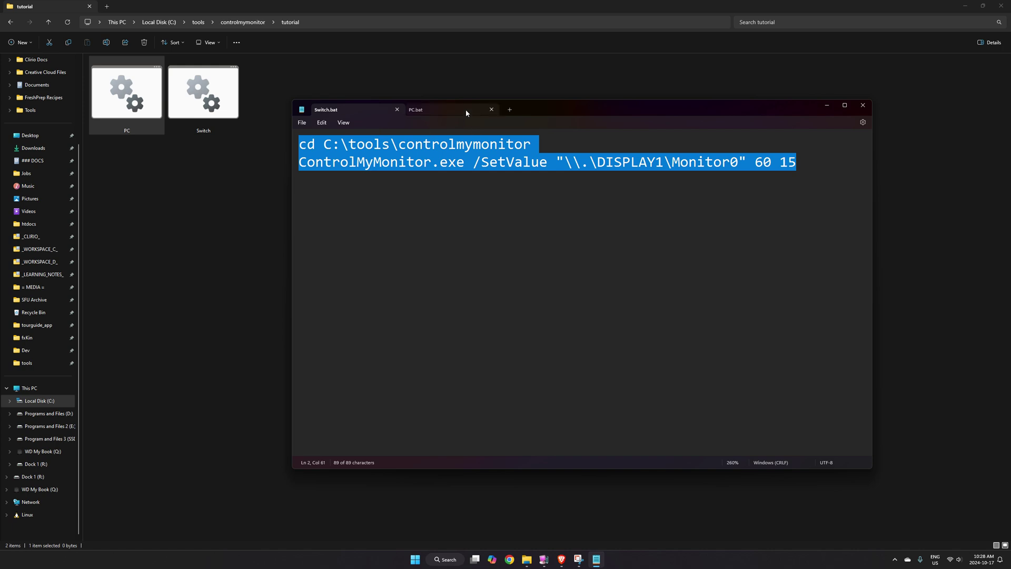
left_click(465, 109)
left_click(358, 111)
left_click(435, 109)
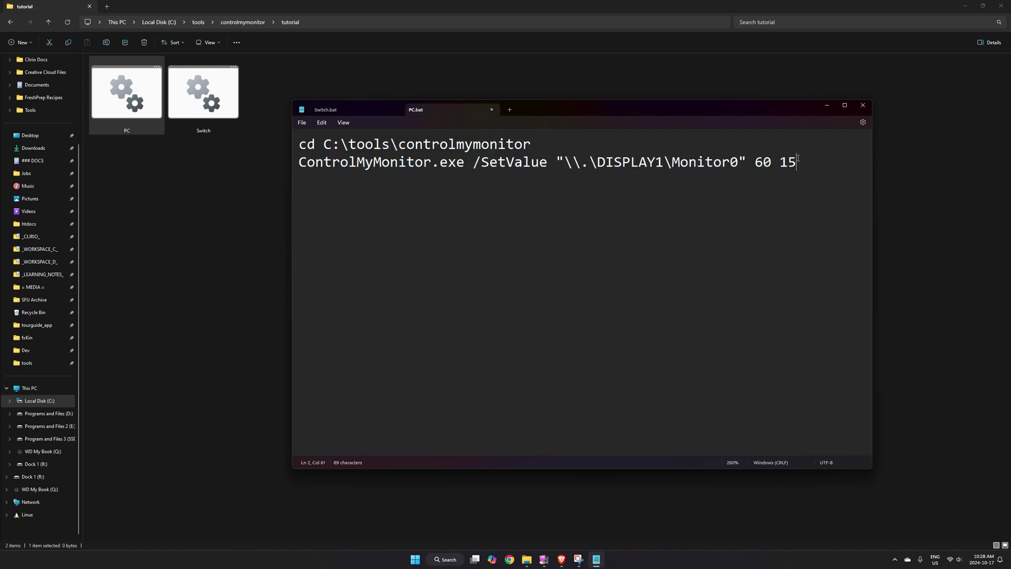
key("BackSpace")
type("8")
key("ctrl+s")
key("BackSpace")
type("5")
Set the final value of the SetValue command in Switch.bat to 18 and compare it with PC.bat
key("ctrl+Tab")
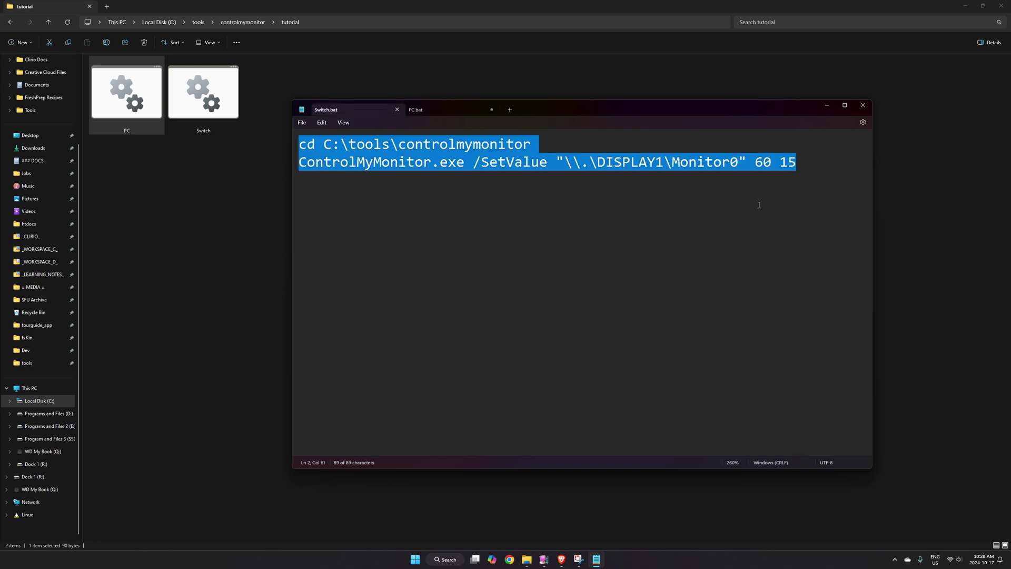
left_click(795, 174)
key("BackSpace")
type("8")
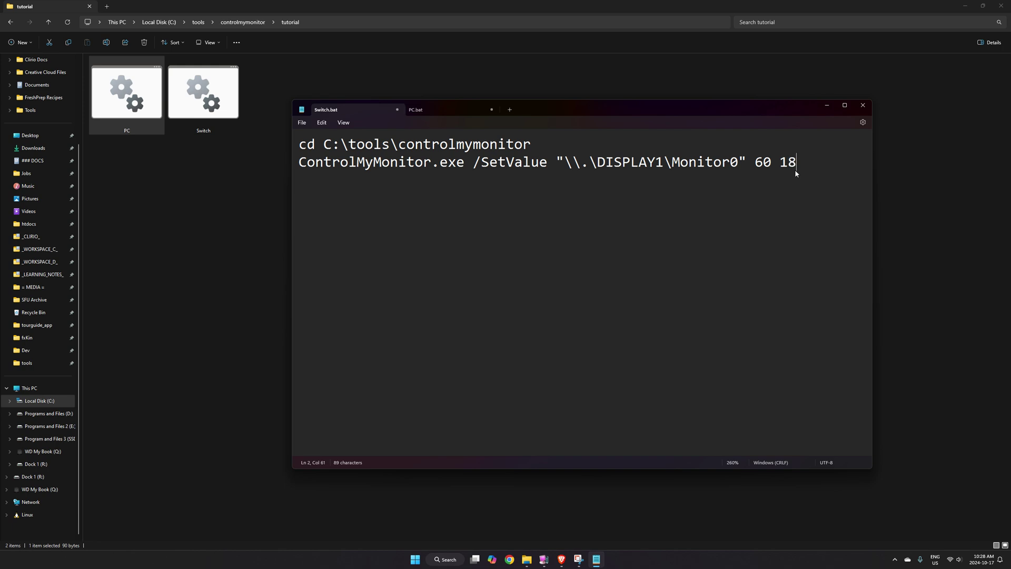
left_click(444, 112)
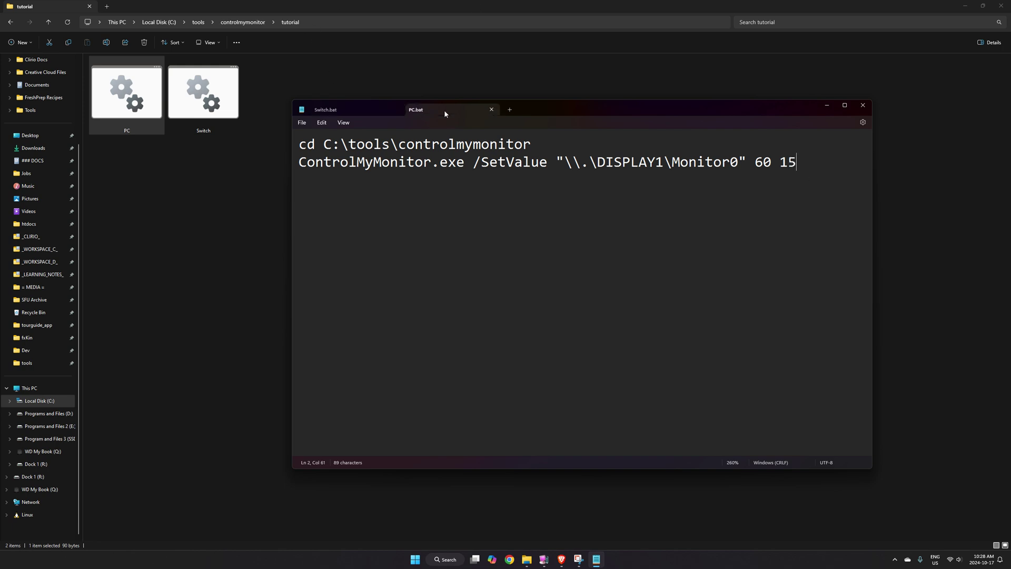
left_click(347, 112)
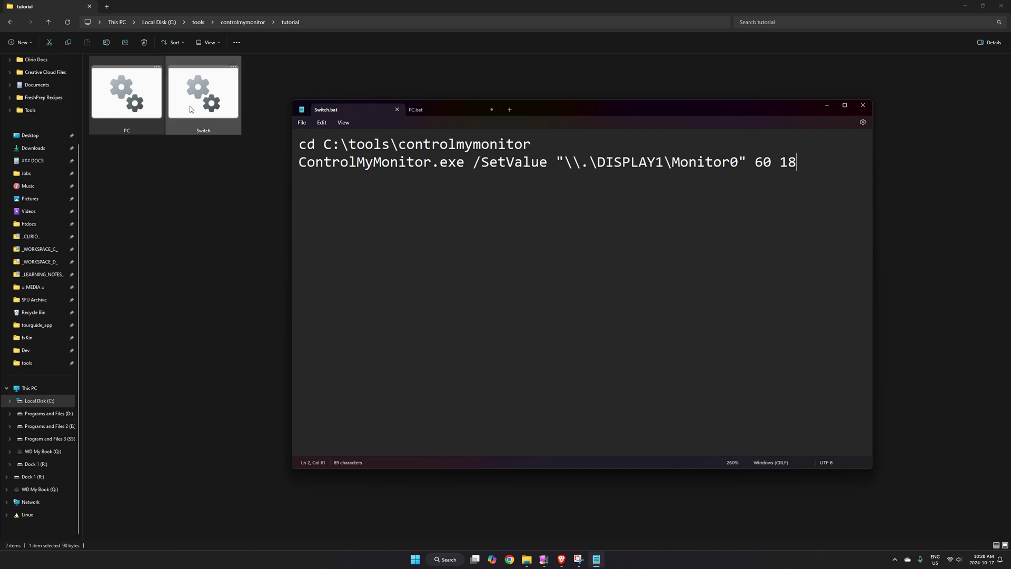
Bring the tutorial folder forward as a floating window, reposition and widen it, and select the PC and Switch batch files
left_click_drag(223, 6, 225, 100)
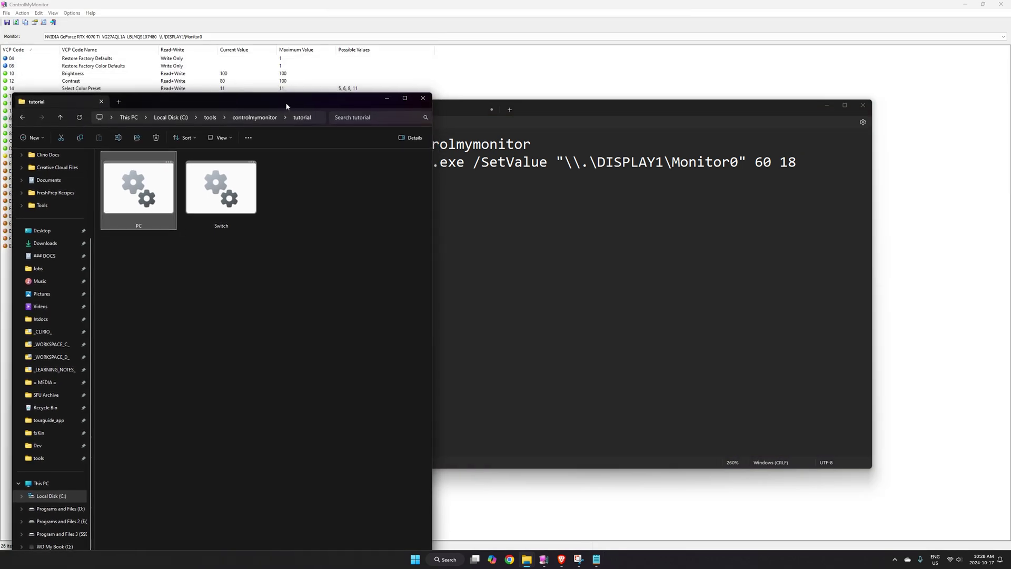
left_click(527, 559)
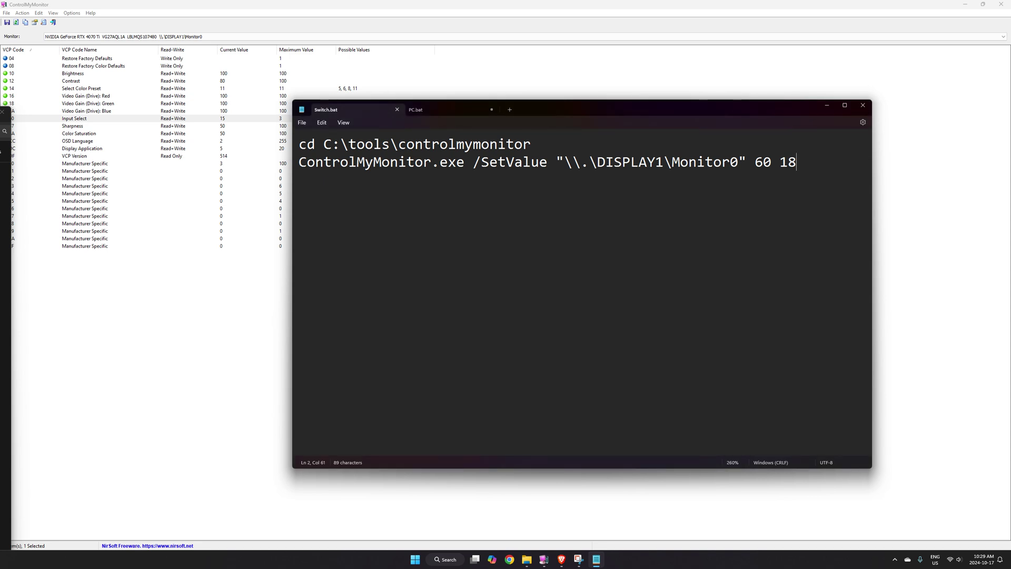
key("super+e")
left_click_drag(440, 287, 453, 127)
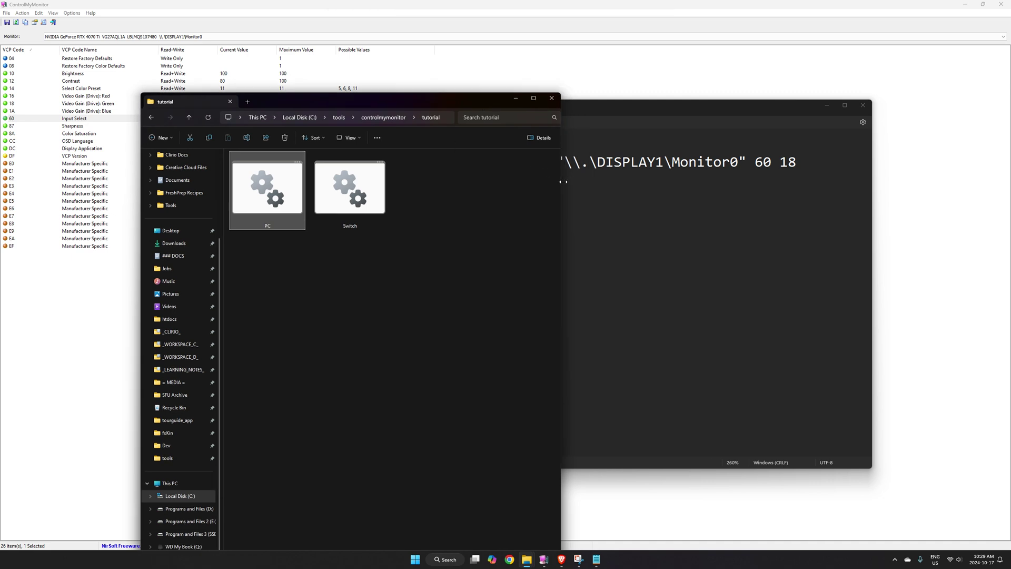
left_click_drag(562, 182, 610, 184)
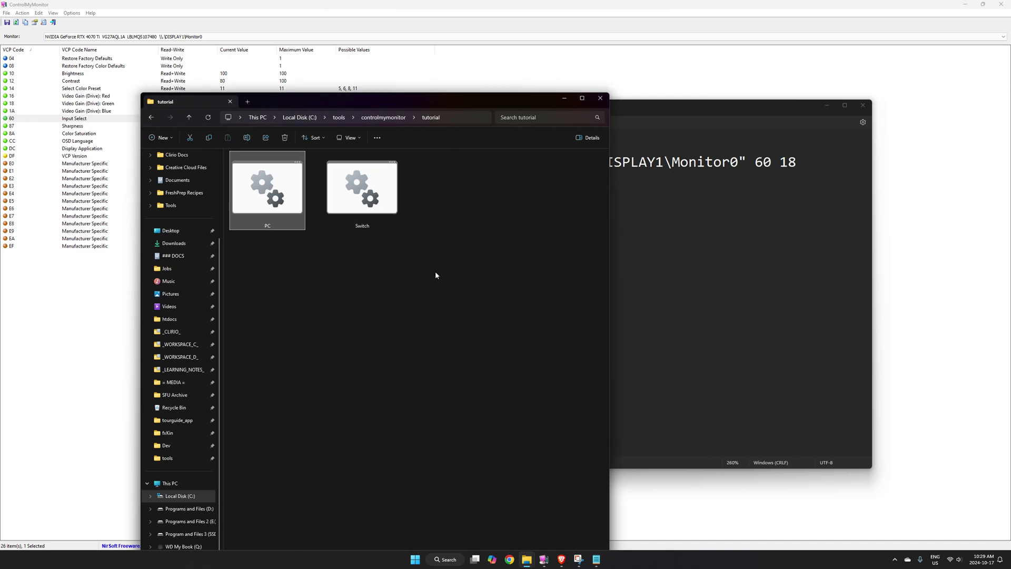
left_click_drag(471, 266, 255, 158)
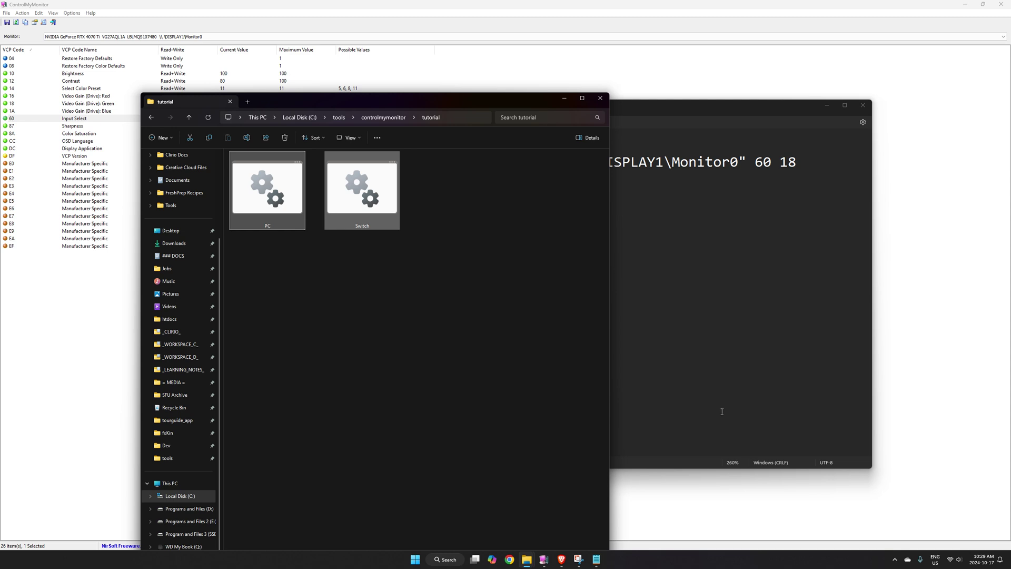
Create a desktop shortcut for the Switch batch file and move it to an empty area near the middle of the desktop
right_click(388, 189)
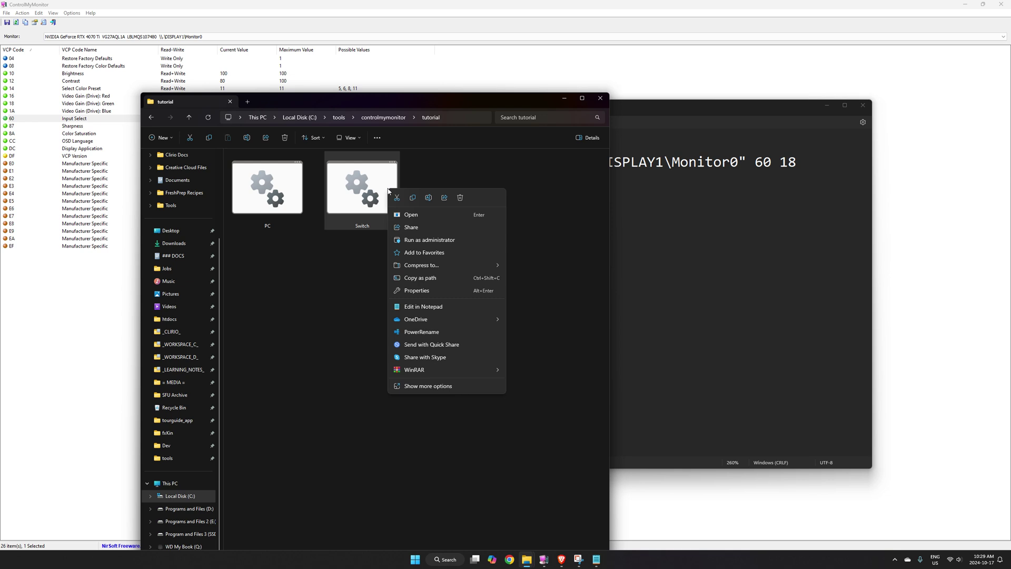
left_click(431, 387)
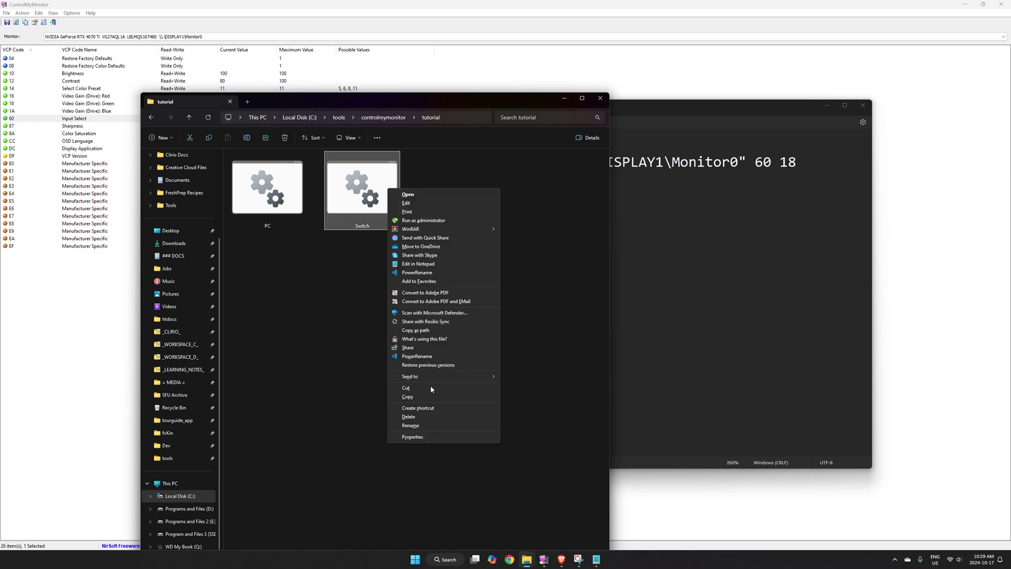
mouse_move(442, 378)
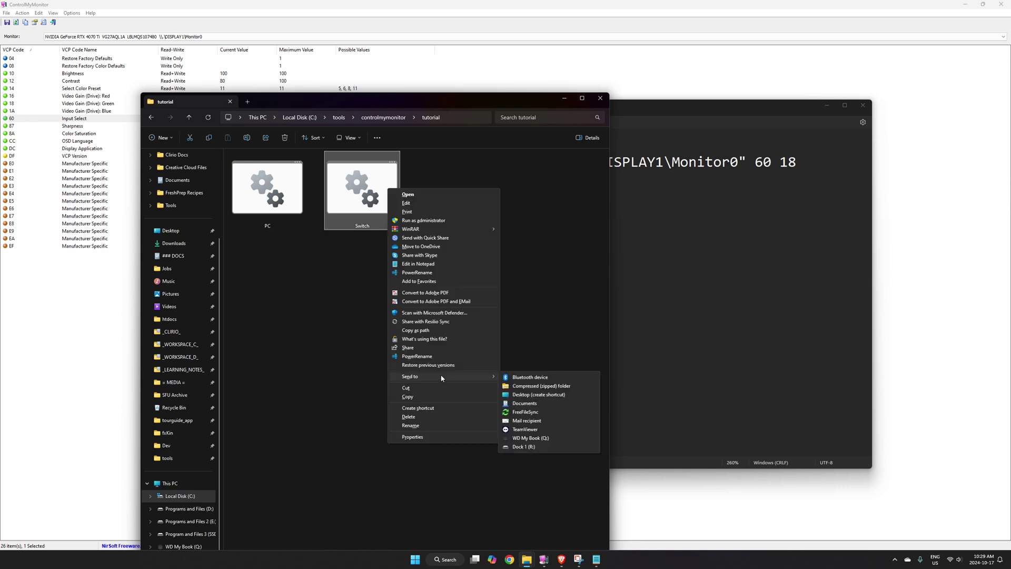
left_click(552, 393)
key("super+d")
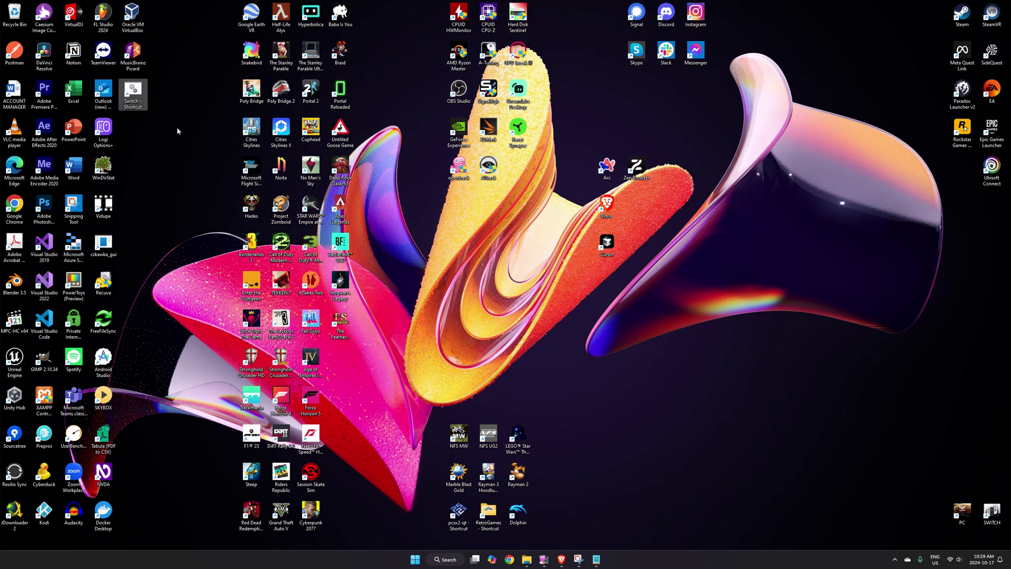
left_click_drag(132, 95, 433, 245)
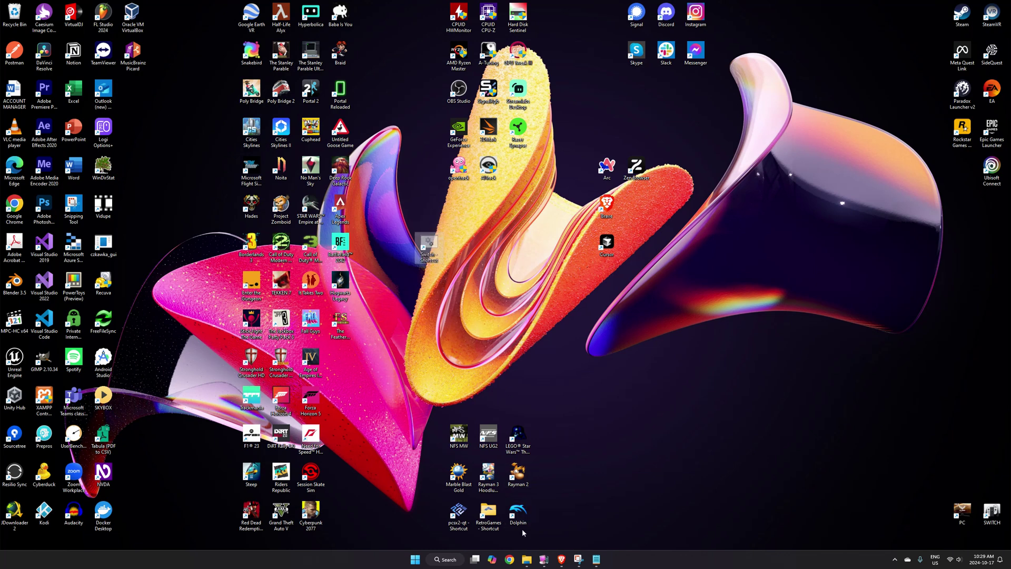
Paste the cut Switch shortcut into the tutorial folder and maximize the folder window
mouse_move(526, 559)
left_click(558, 517)
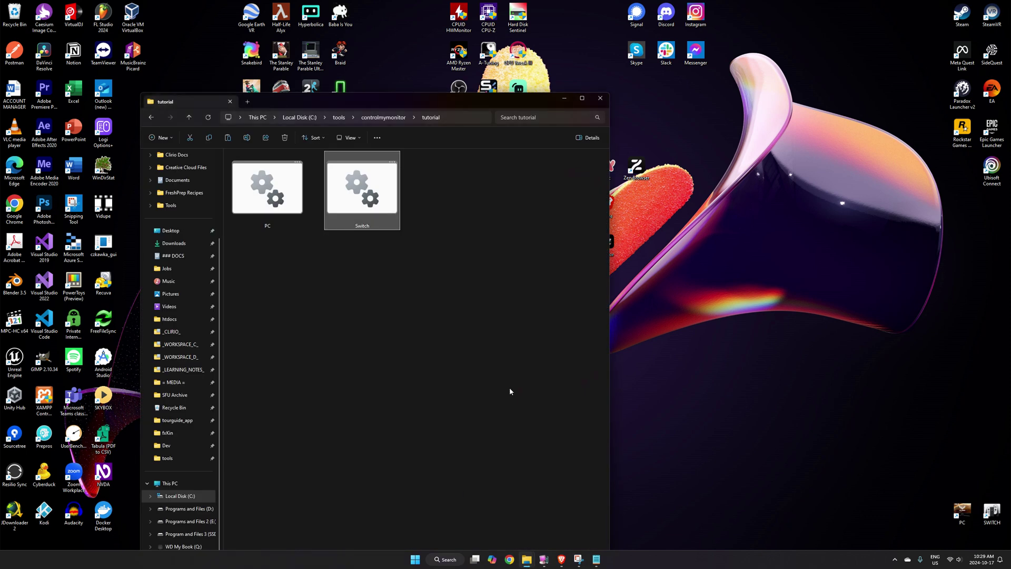
key("ctrl+v")
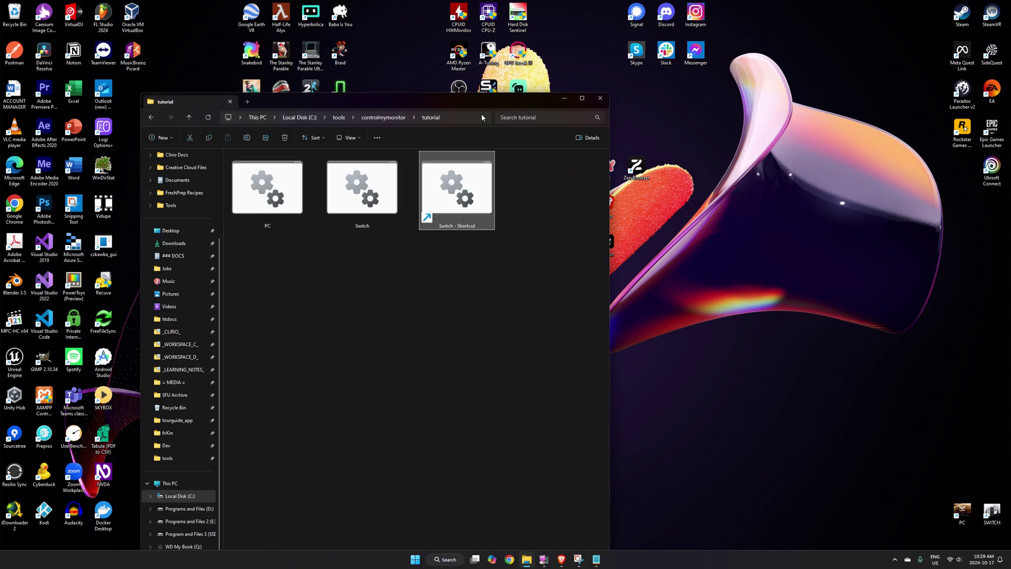
left_click(582, 98)
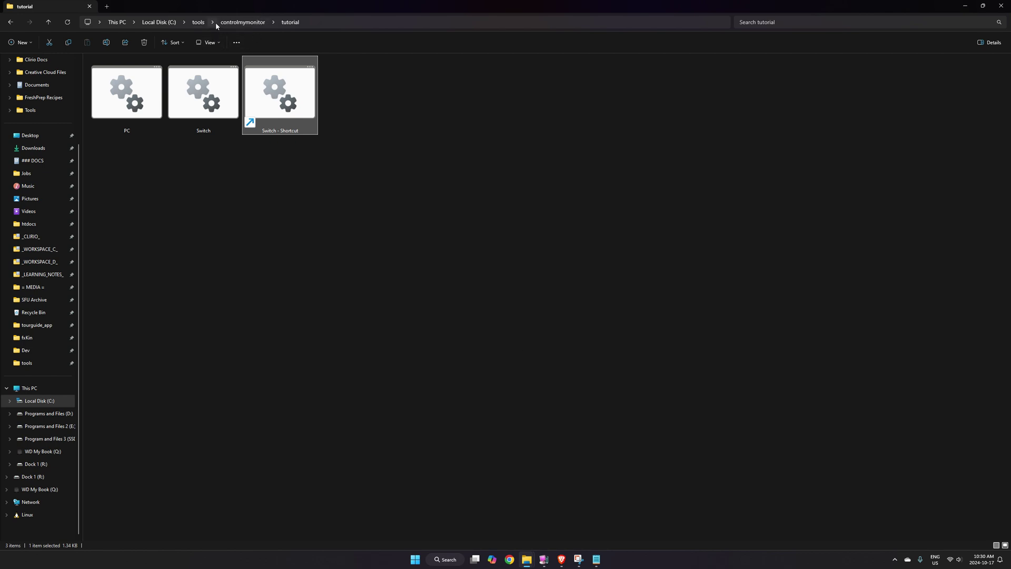
Open the myFiles folder inside controlmymonitor and select the favicon and faviconSwitch icon files
left_click(241, 22)
double_click(163, 72)
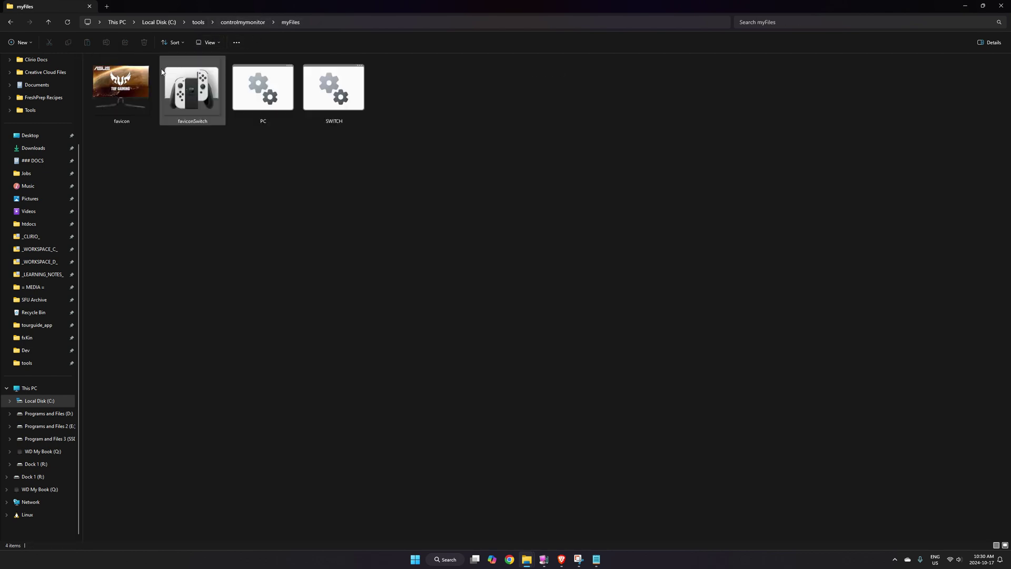
left_click_drag(192, 164, 112, 88)
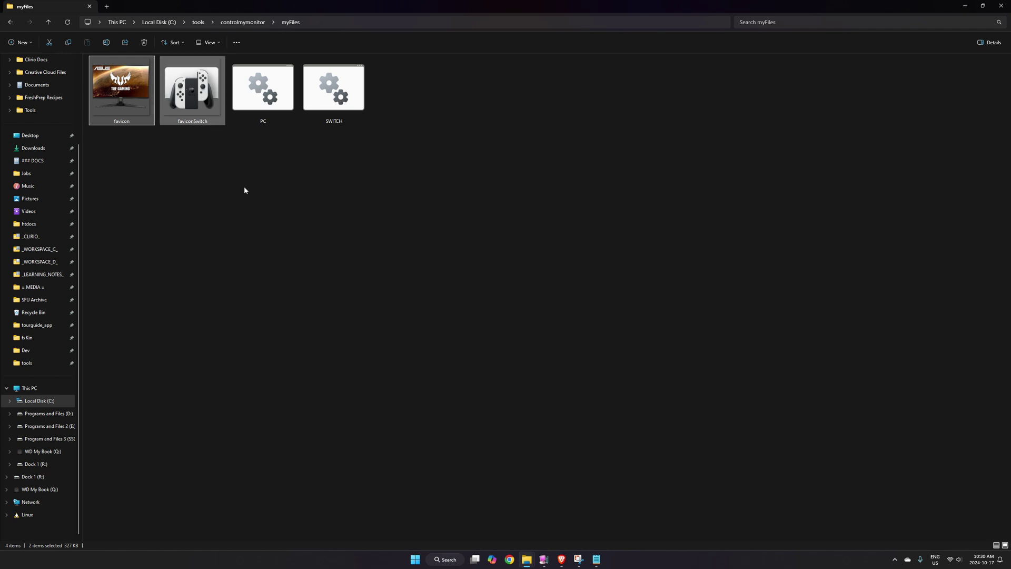
Switch to the Brave browser and show the ICO converter page, highlighting its icoconverter.com address and heading
mouse_move(565, 563)
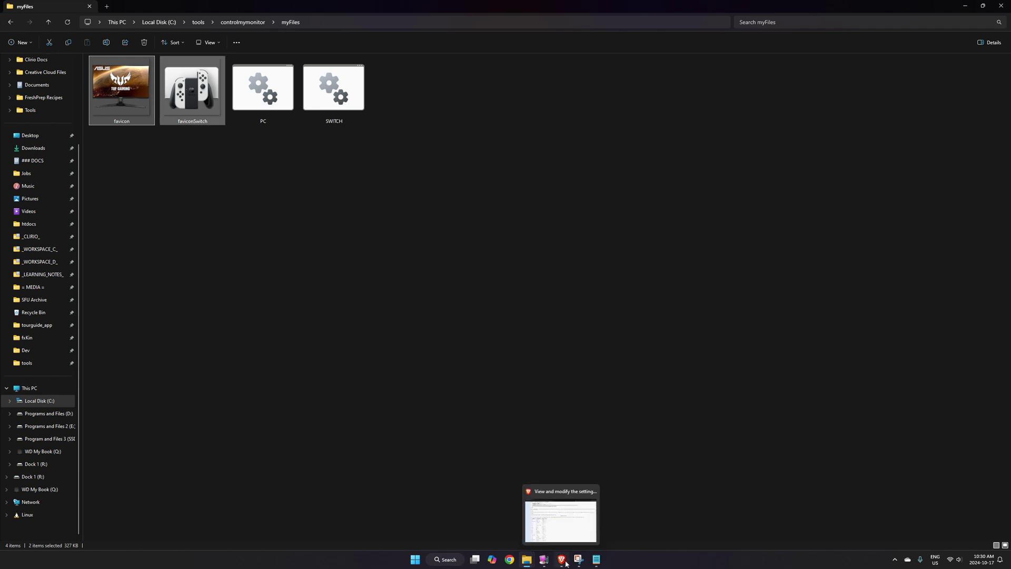
left_click(567, 519)
left_click(143, 4)
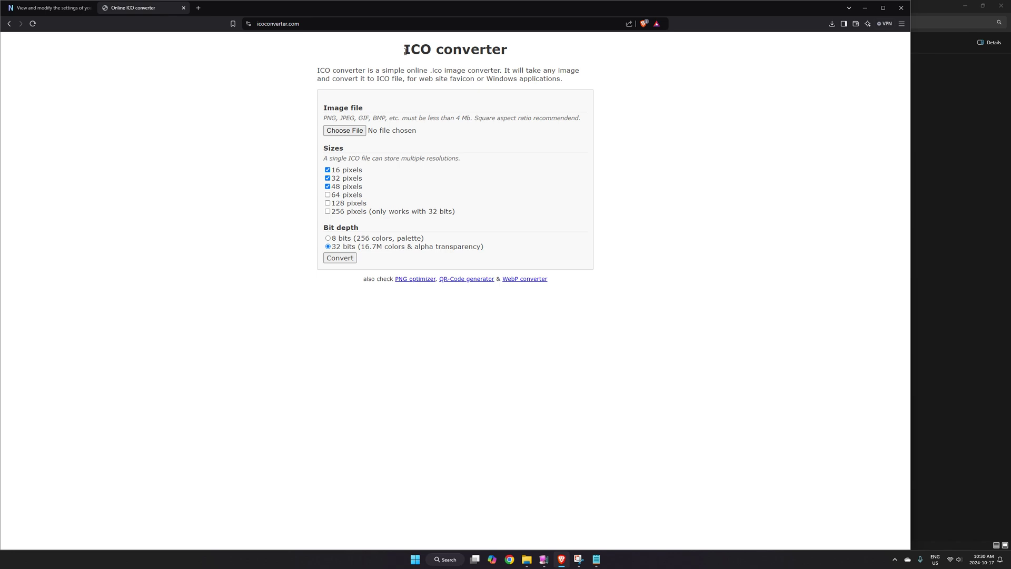
left_click(352, 25)
double_click(308, 24)
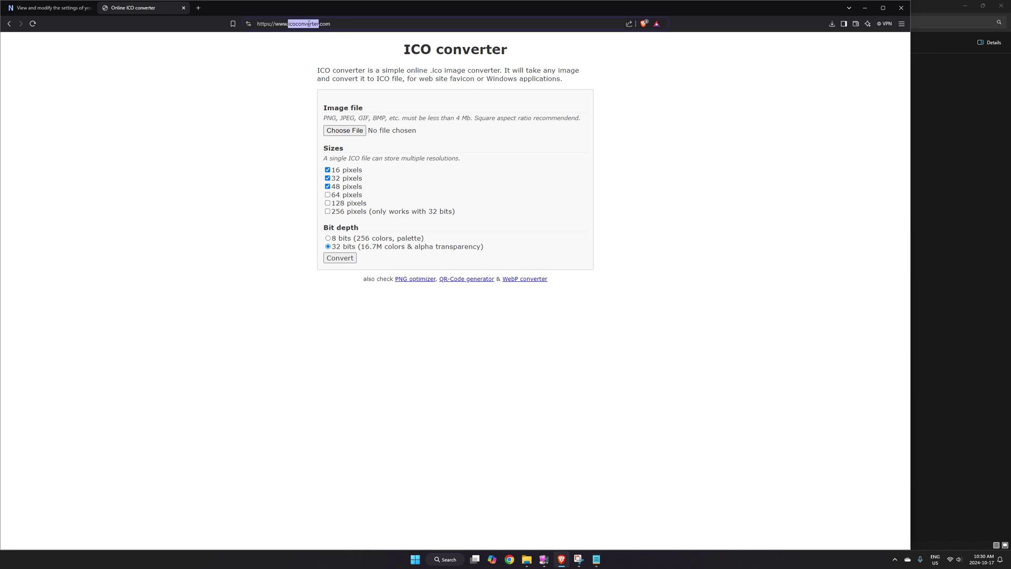
left_click_drag(522, 53, 382, 51)
left_click(427, 52)
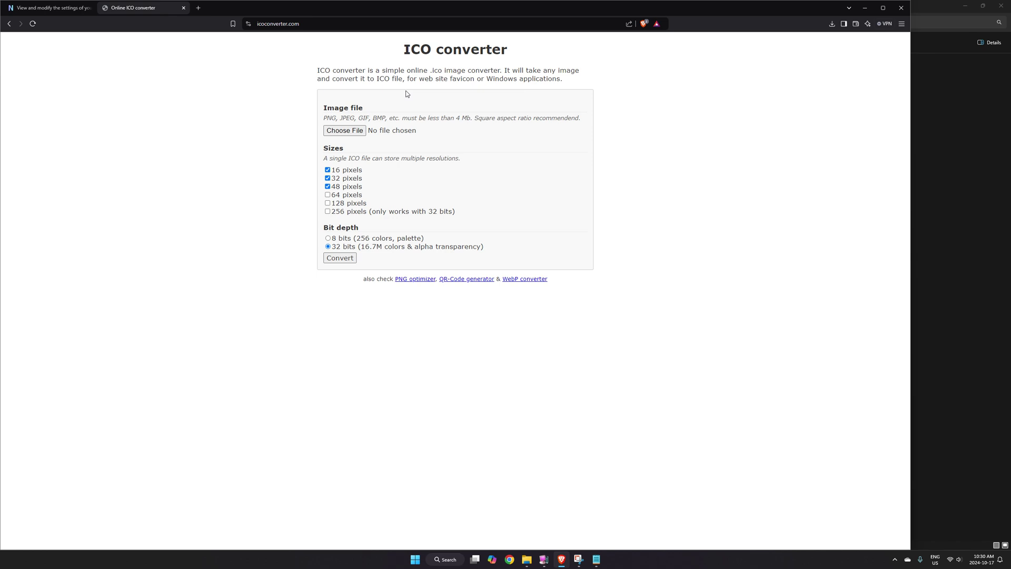
Switch to File Explorer to point out the favicon file in myFiles, and return to the ICO converter page in Brave
mouse_move(526, 559)
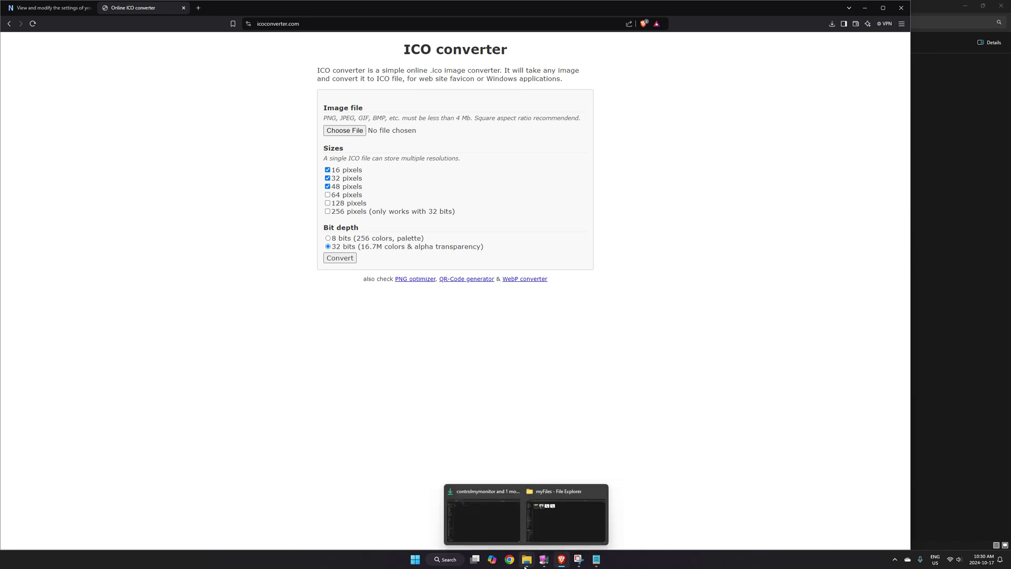
left_click(569, 513)
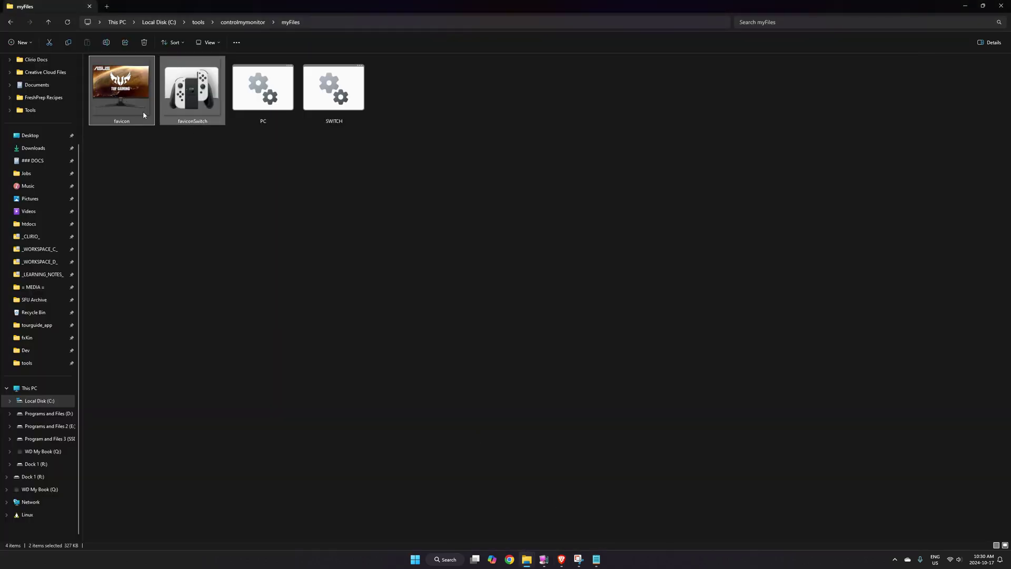
left_click(148, 156)
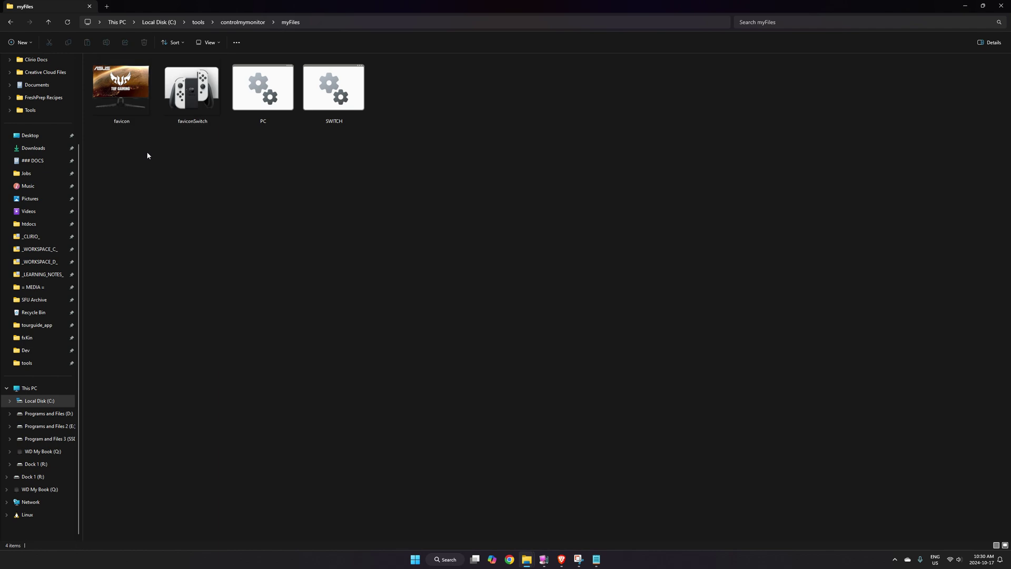
left_click(121, 87)
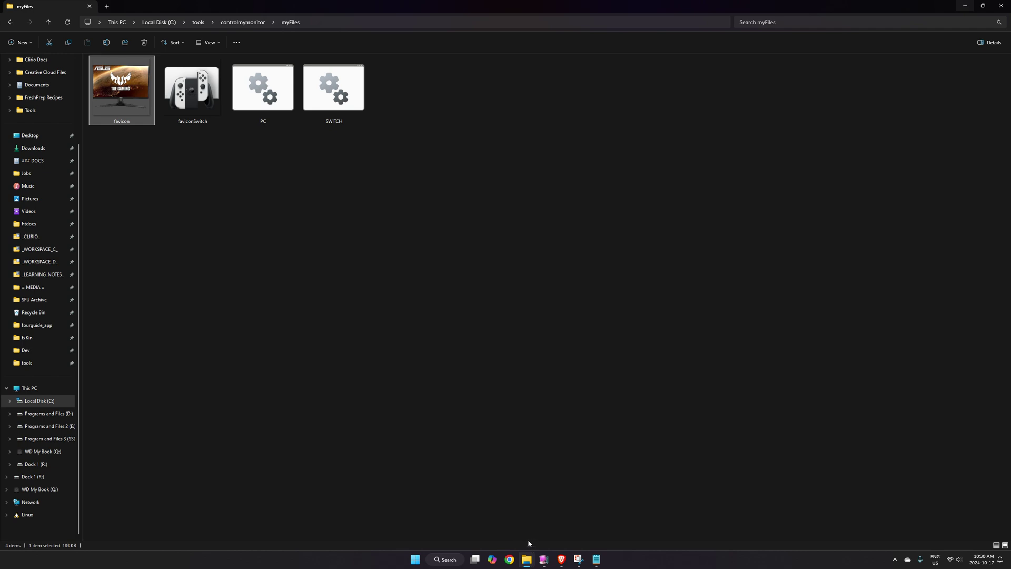
mouse_move(527, 555)
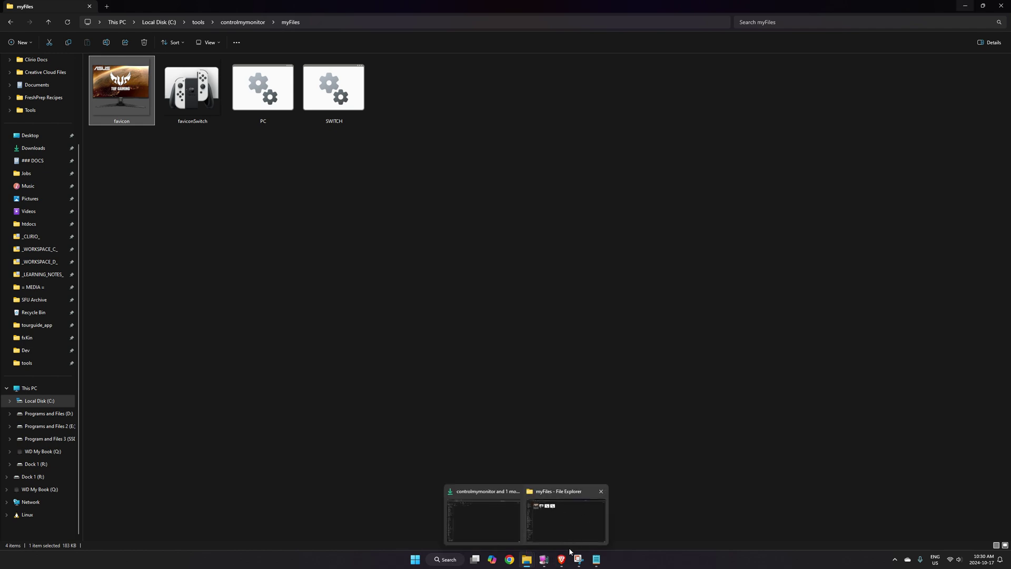
left_click(562, 564)
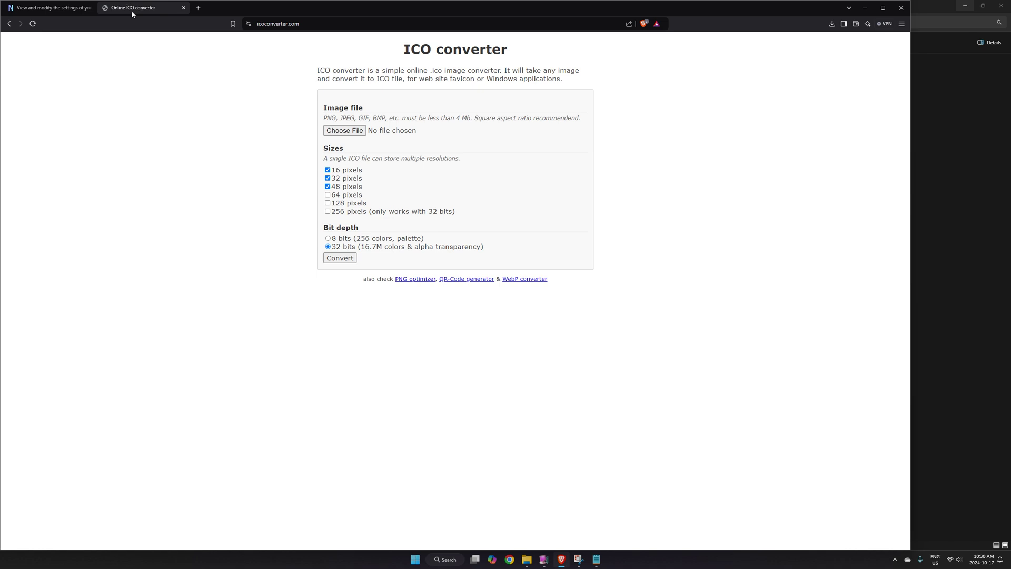
Switch to File Explorer, open the properties of Switch - Shortcut in the tutorial folder, and move the dialog clear of the files
mouse_move(527, 559)
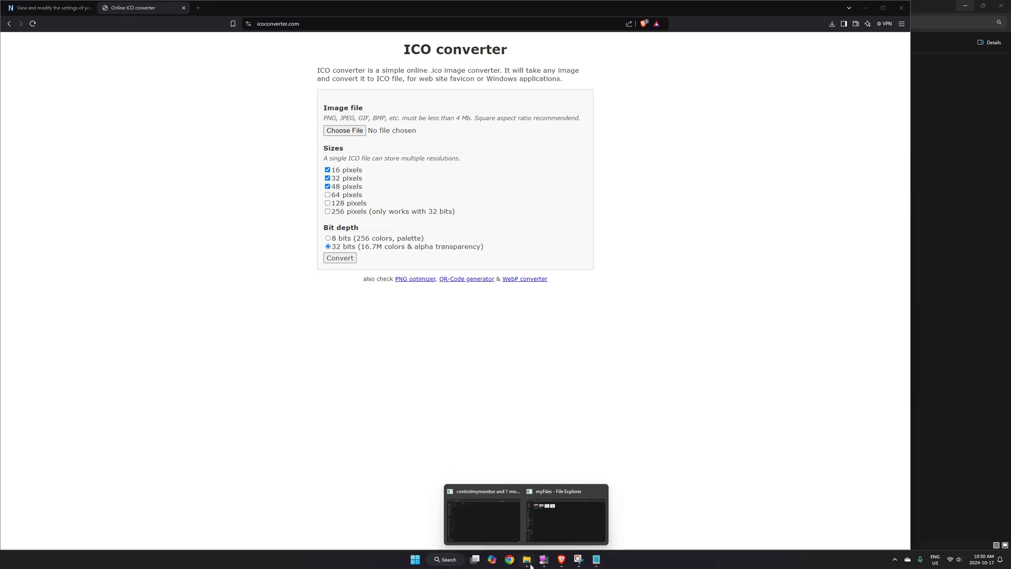
left_click(545, 528)
left_click(223, 23)
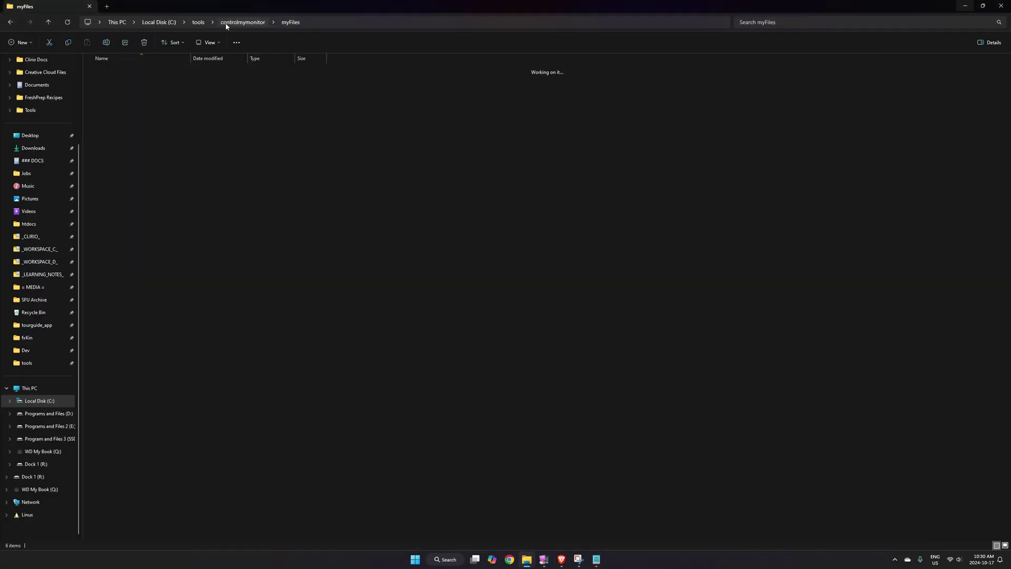
double_click(121, 82)
left_click(202, 92)
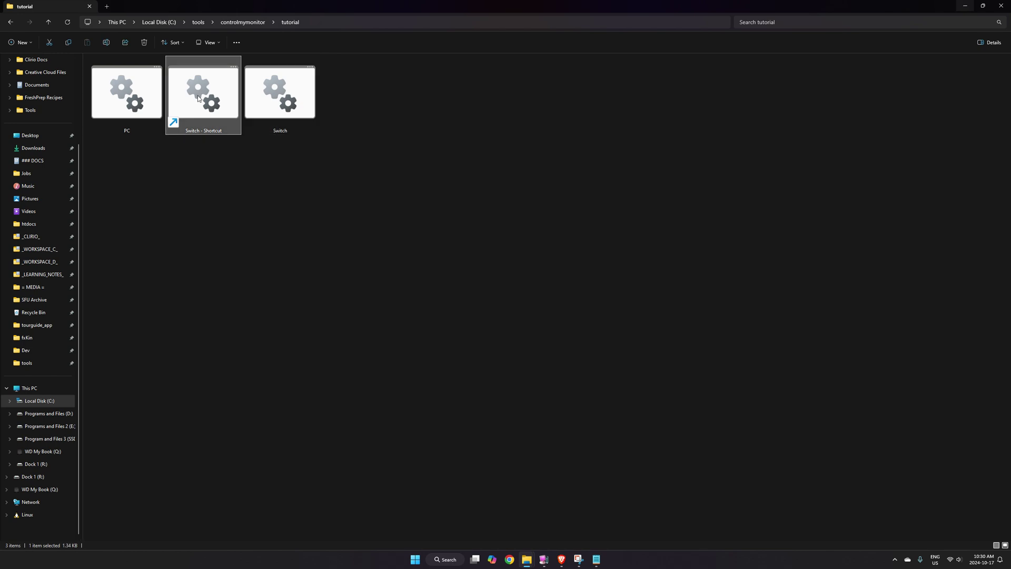
right_click(199, 98)
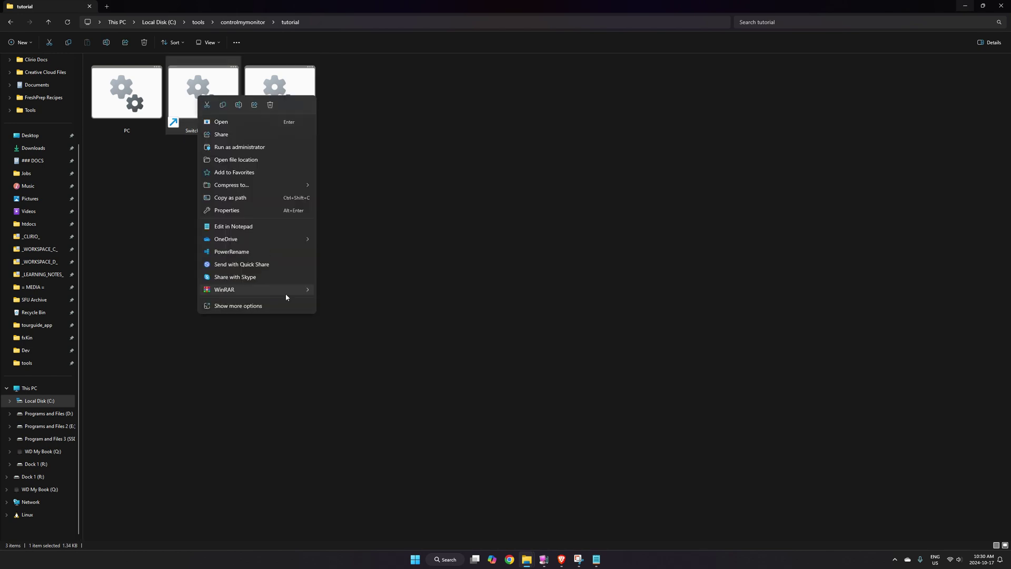
left_click(251, 210)
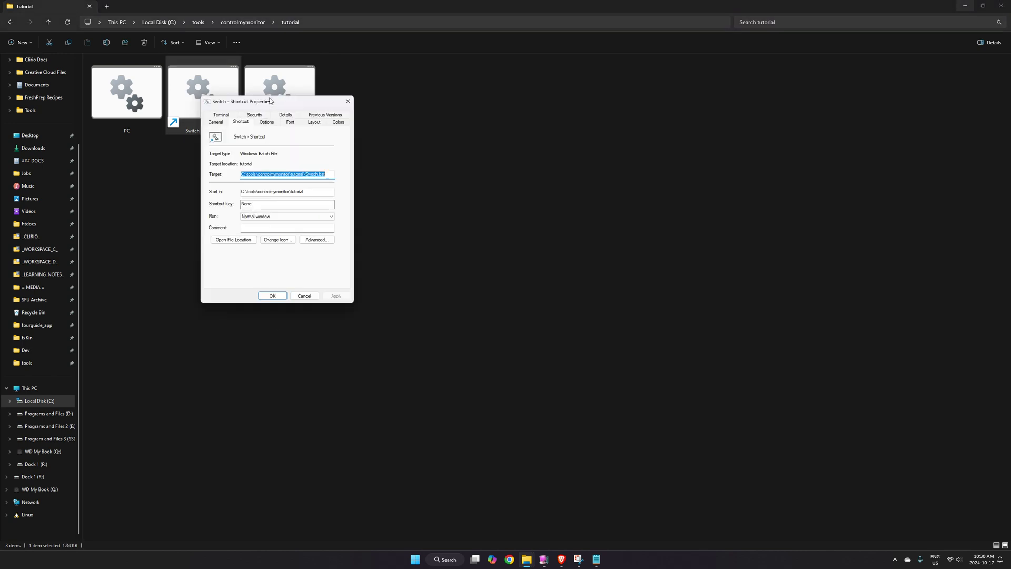
left_click_drag(269, 101, 565, 161)
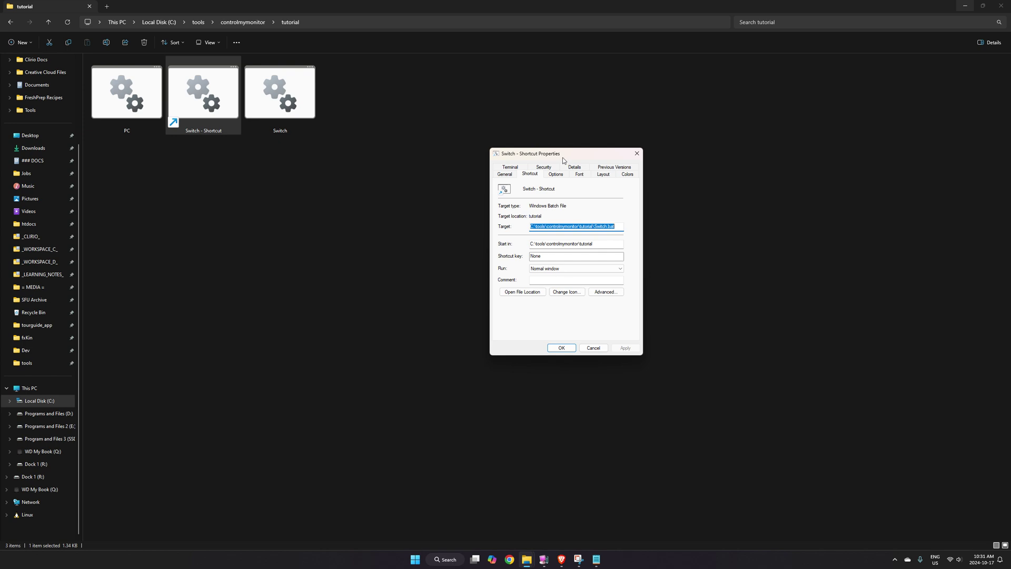
View the icon choices for the Switch shortcut and close the dialogs without changing the icon
left_click(570, 294)
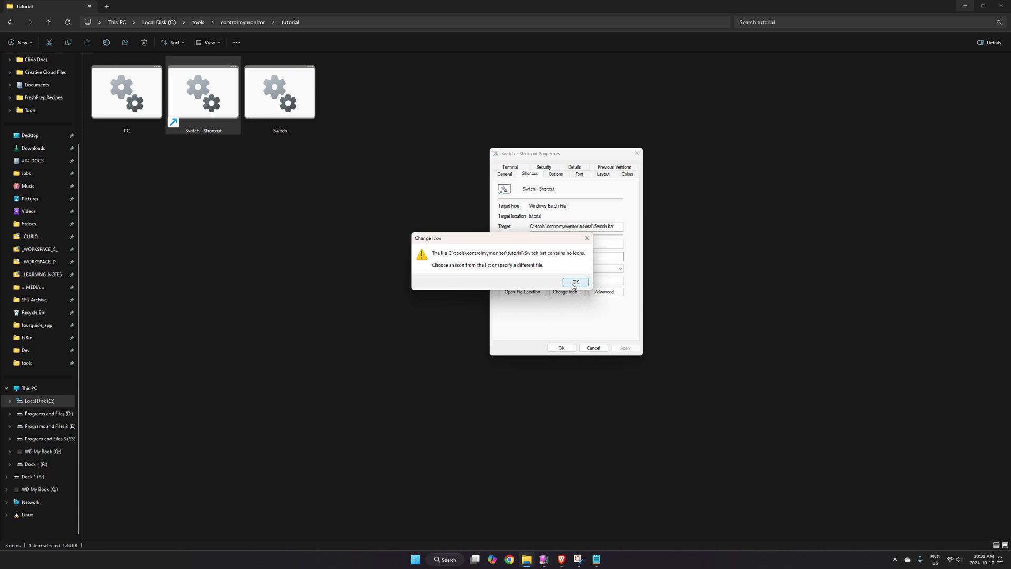
left_click(574, 282)
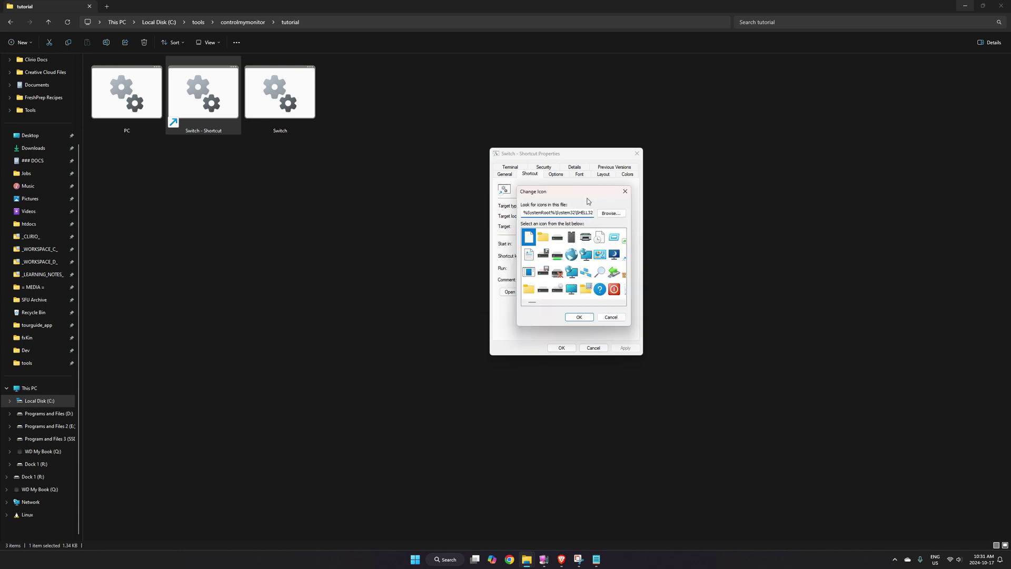
left_click_drag(588, 199, 698, 209)
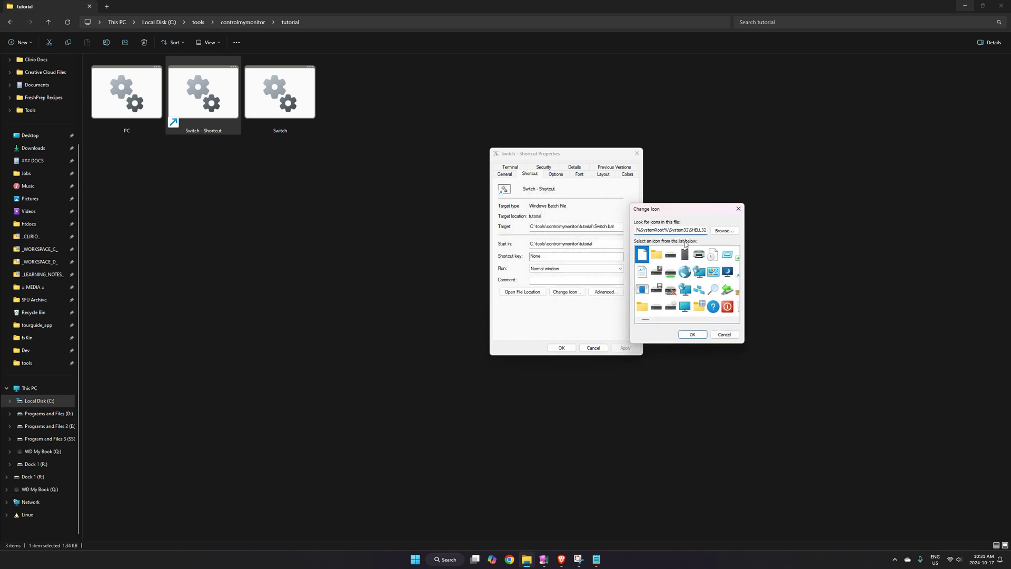
left_click(735, 214)
left_click(636, 153)
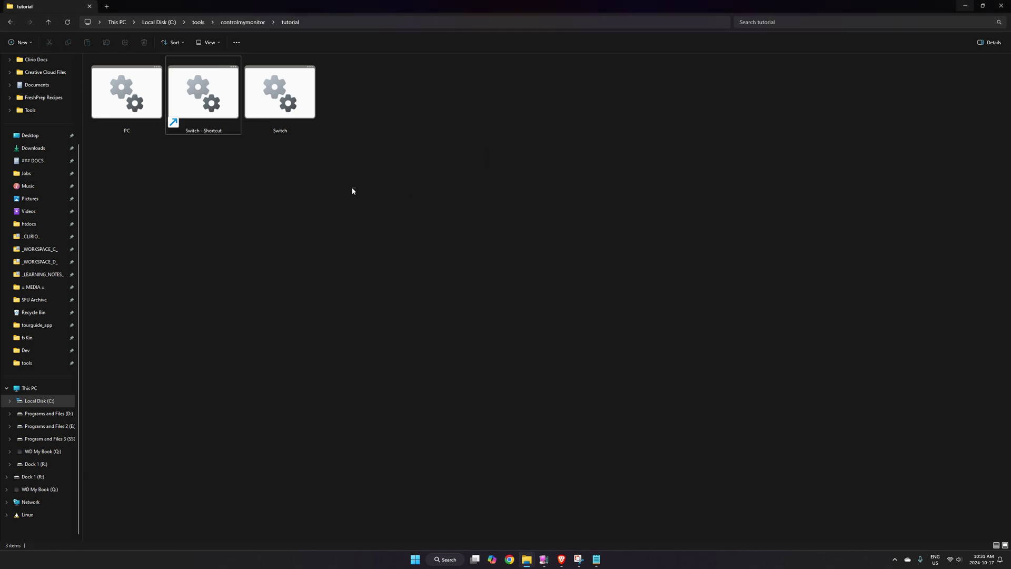
Return to the myFiles folder and snap its window to half the screen, uncovering the PC and SWITCH desktop shortcuts
key("alt+Left")
double_click(105, 70)
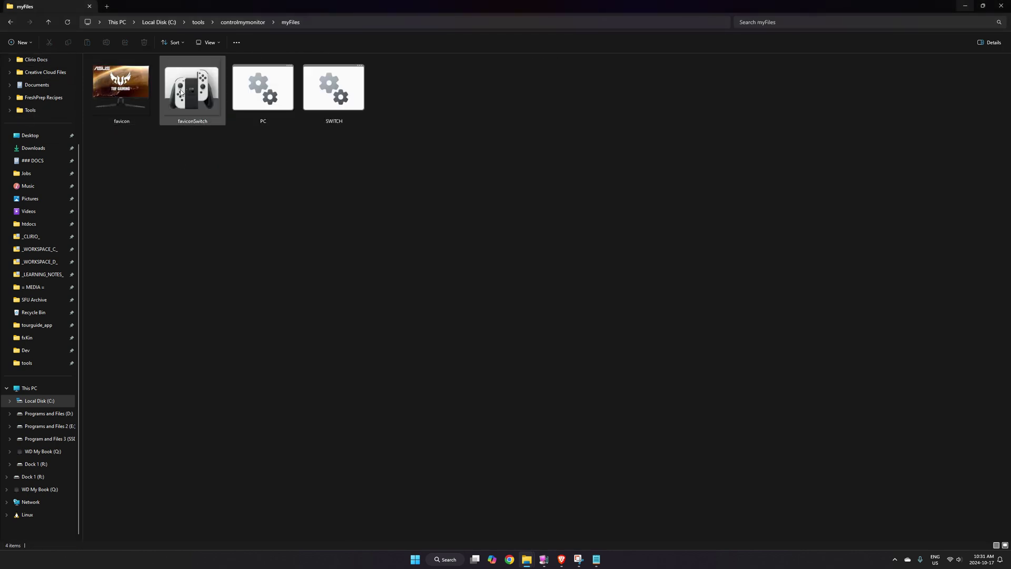
left_click(254, 89)
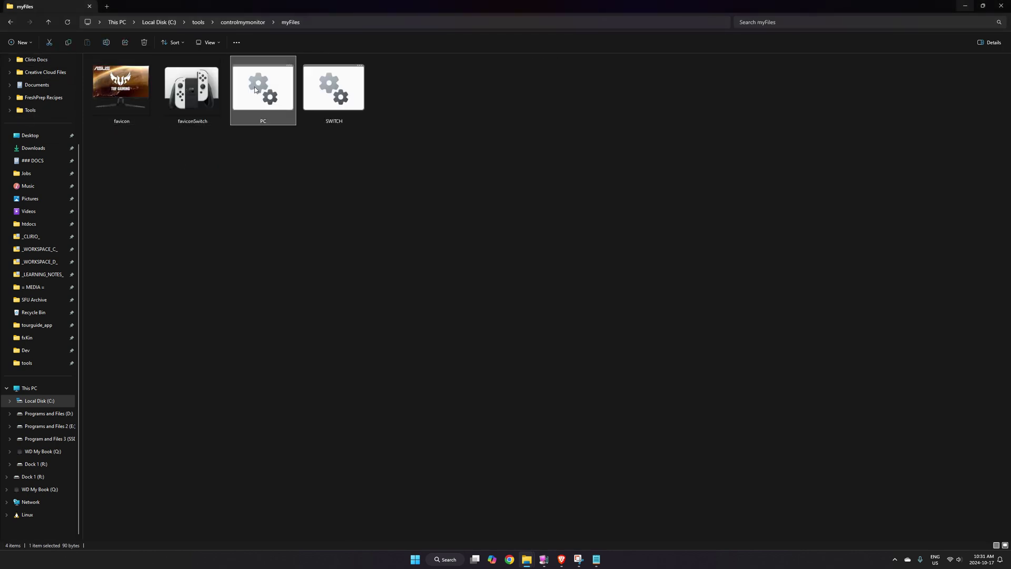
left_click_drag(946, 4, 1, 186)
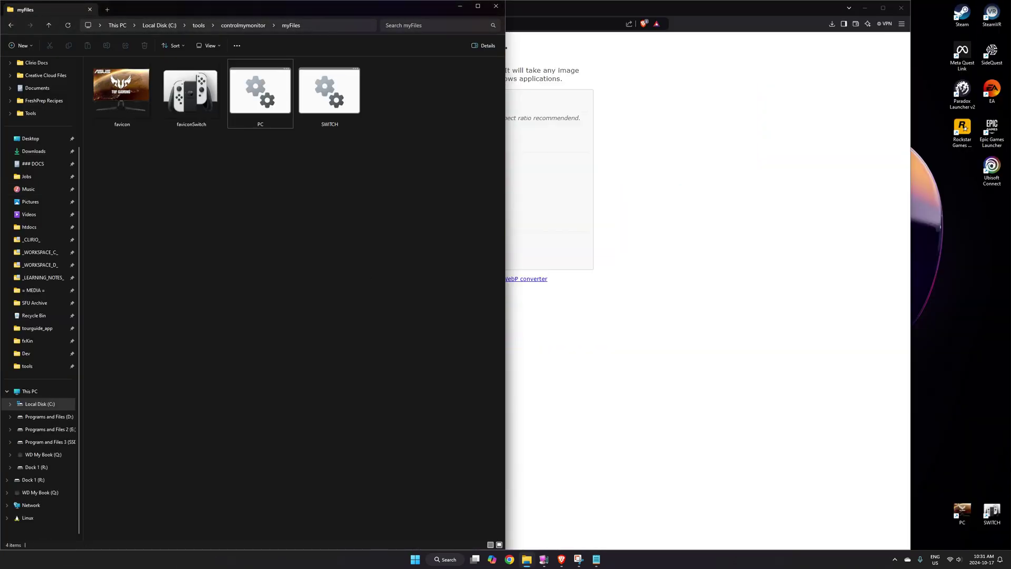
Open the PC desktop shortcut's properties and examine the favicon.ico path used in its Change Icon dialog
right_click(961, 510)
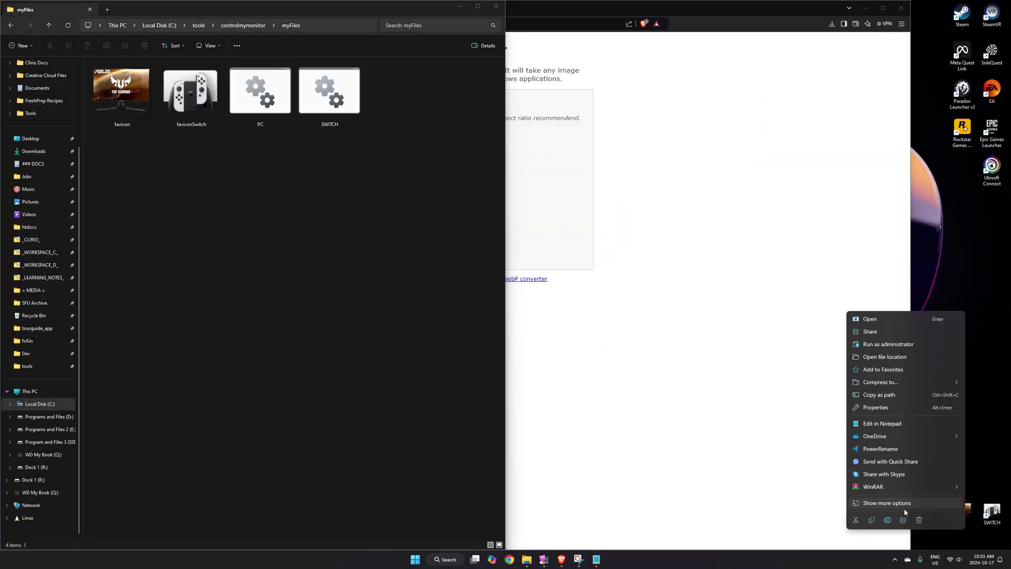
left_click(876, 407)
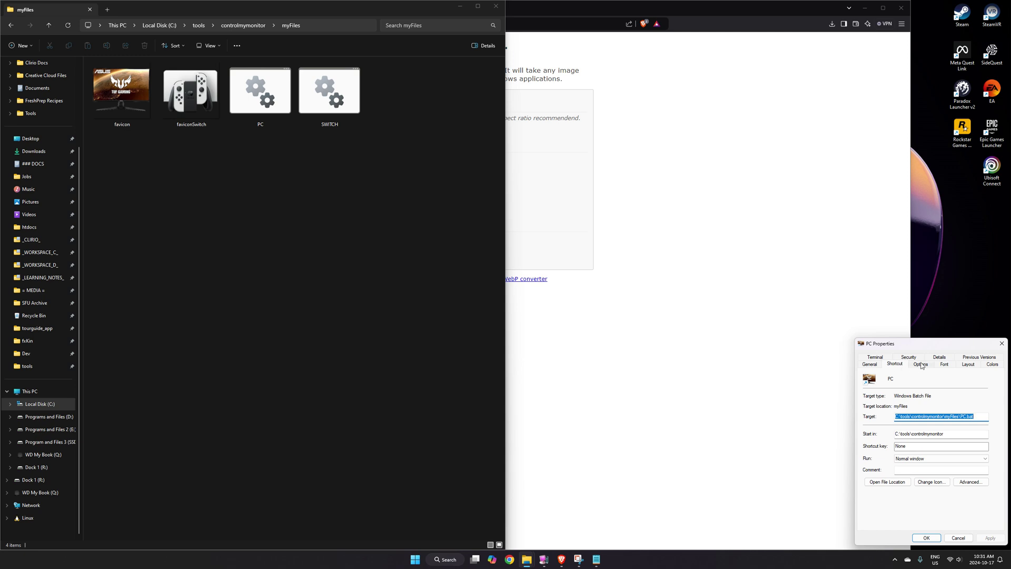
left_click_drag(921, 342, 687, 194)
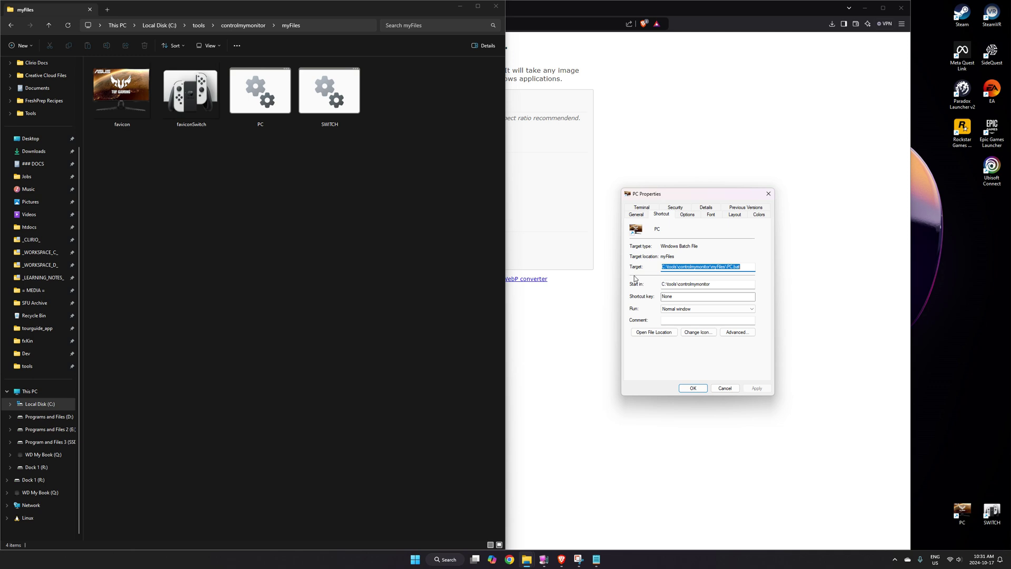
left_click(696, 334)
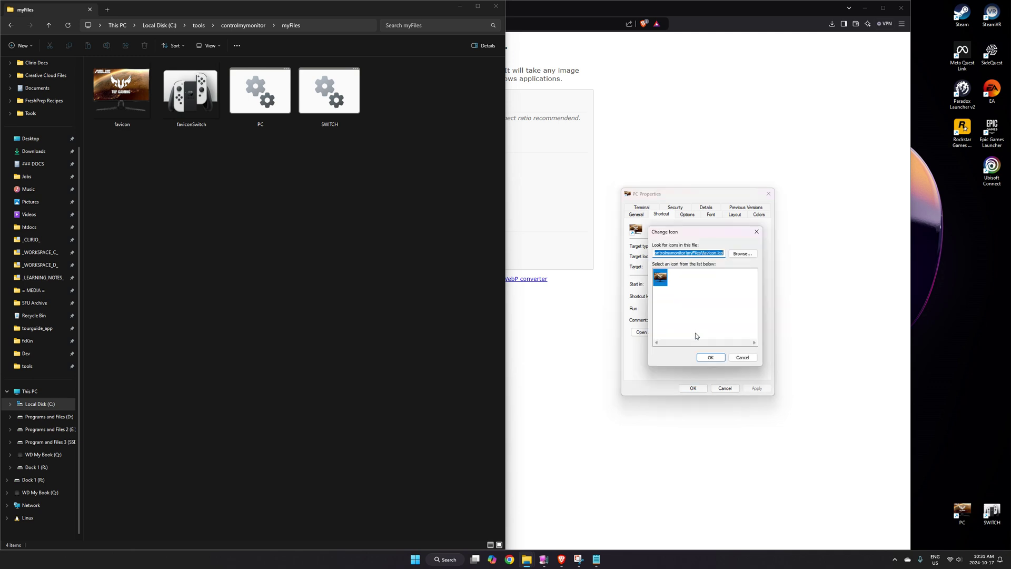
left_click(757, 232)
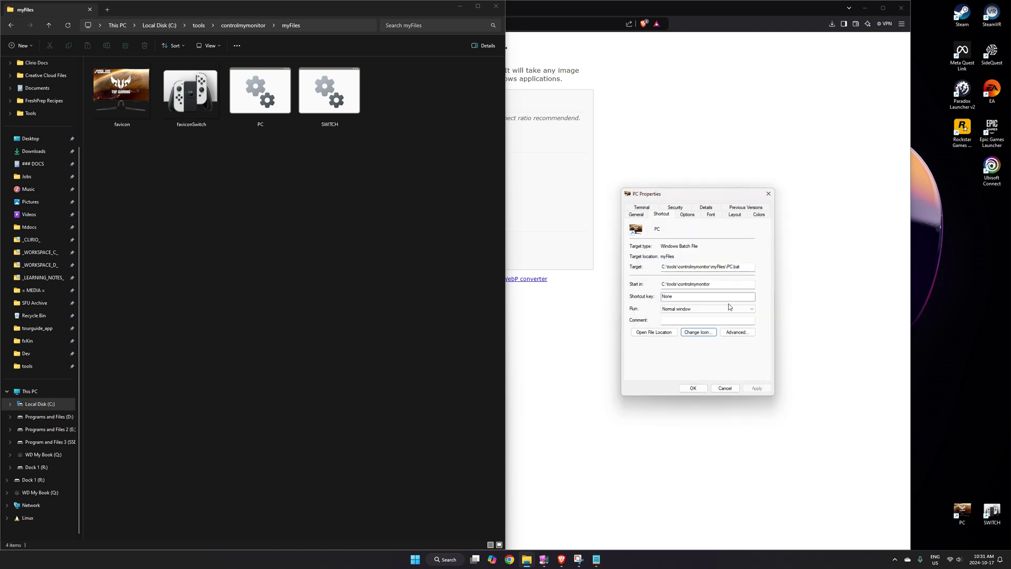
left_click(698, 331)
left_click(700, 253)
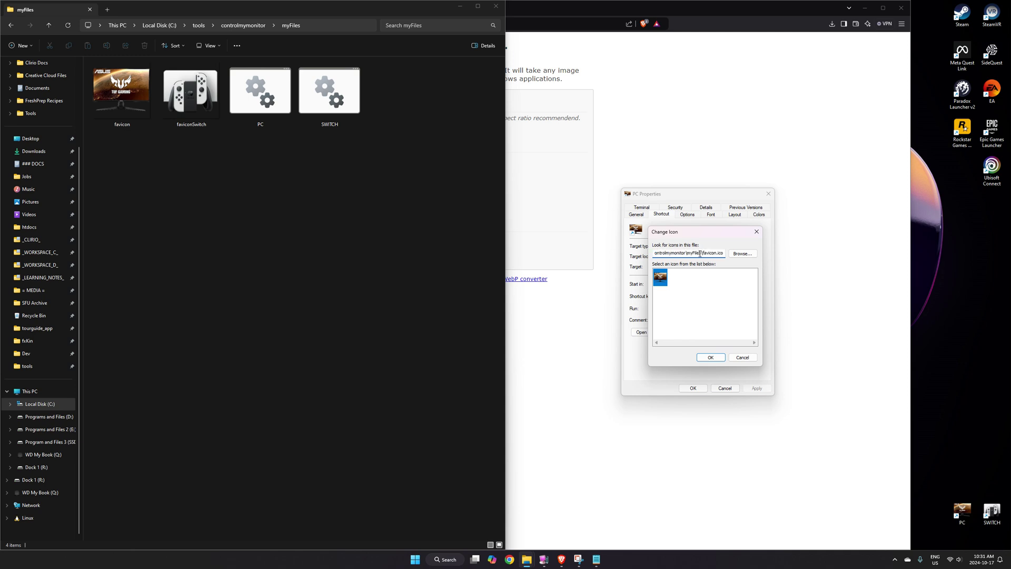
left_click_drag(699, 253, 640, 253)
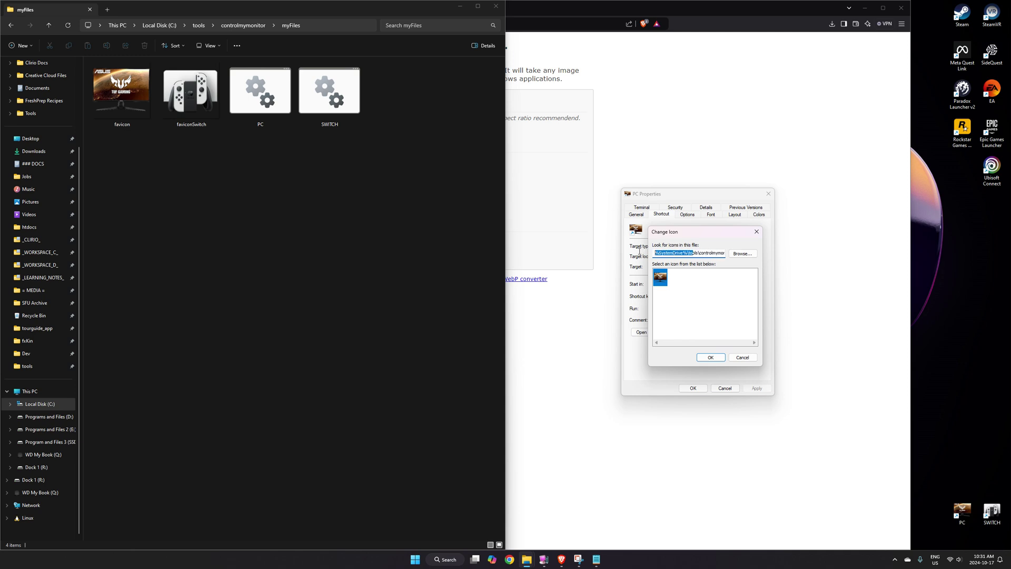
View the file browser for the PC shortcut's icon, close its dialogs without changing the icon, and select the SWITCH desktop shortcut
left_click(664, 254)
left_click(741, 254)
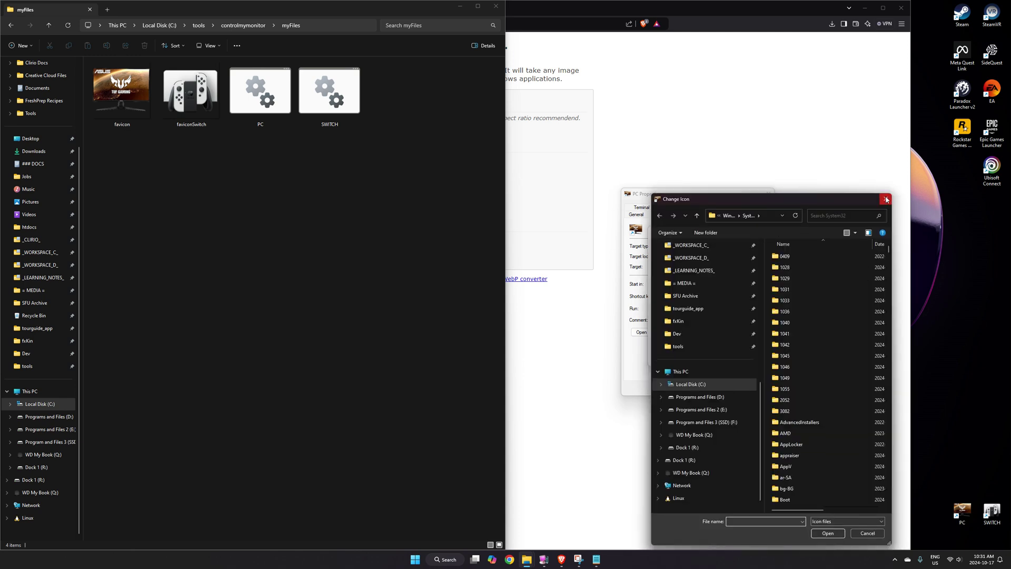
left_click(879, 197)
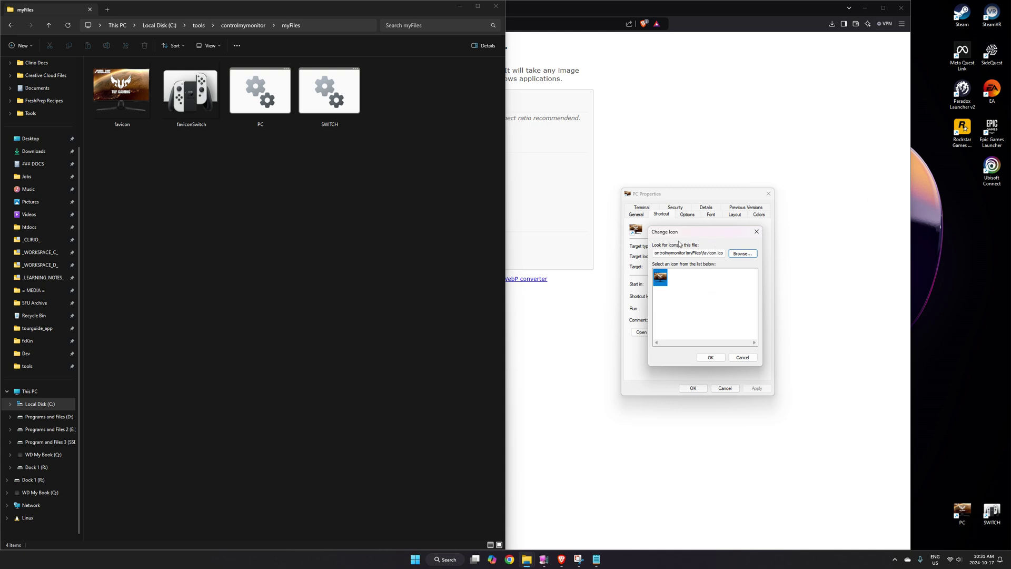
left_click(742, 357)
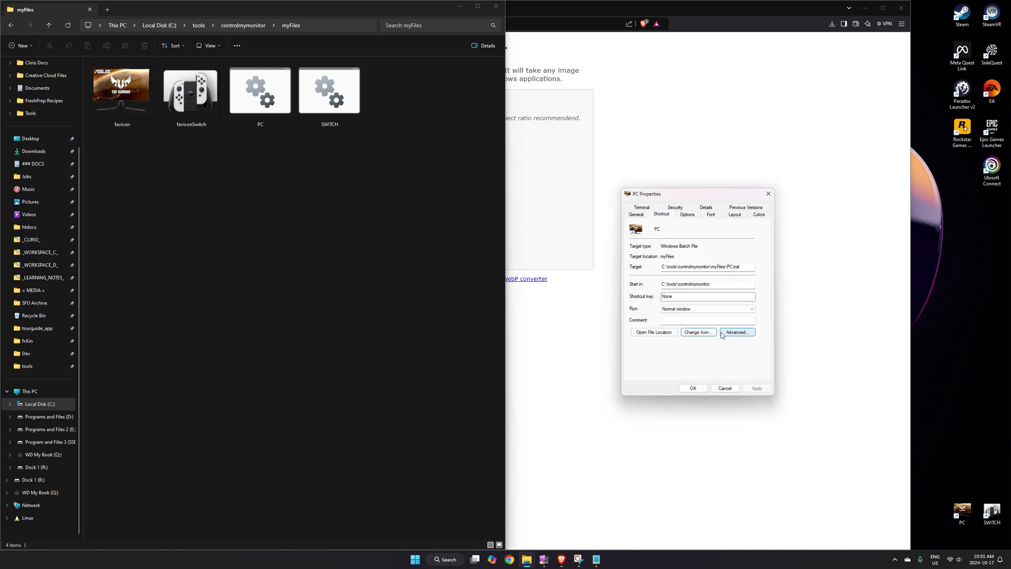
left_click(768, 194)
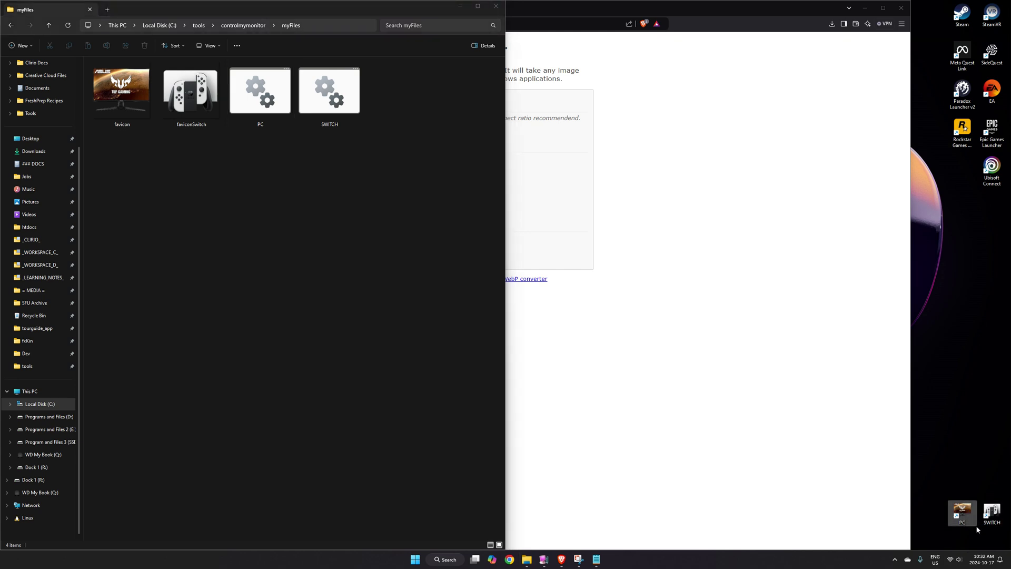
left_click(992, 511)
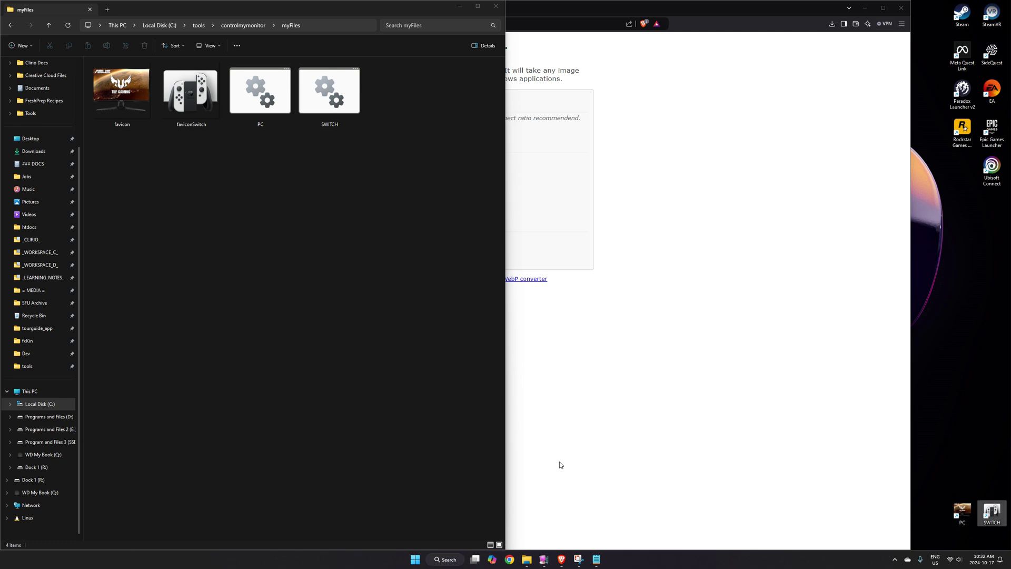
Show the top of NirSoft's ControlMyMonitor page in the browser, and switch to ControlMyMonitor to examine the Input Select possible values
left_click(548, 413)
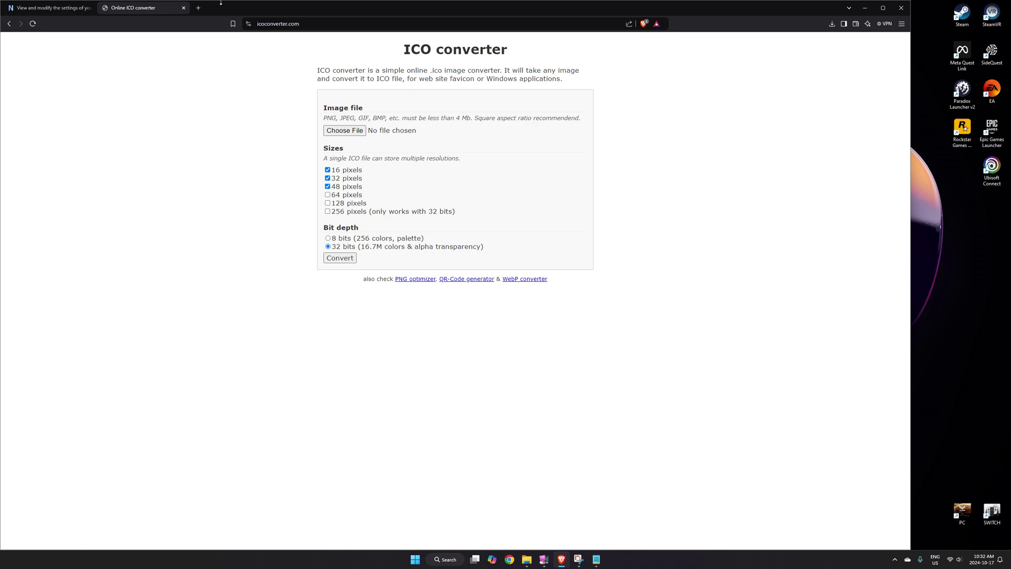
left_click(88, 4)
scroll(158, 116, "up", 15)
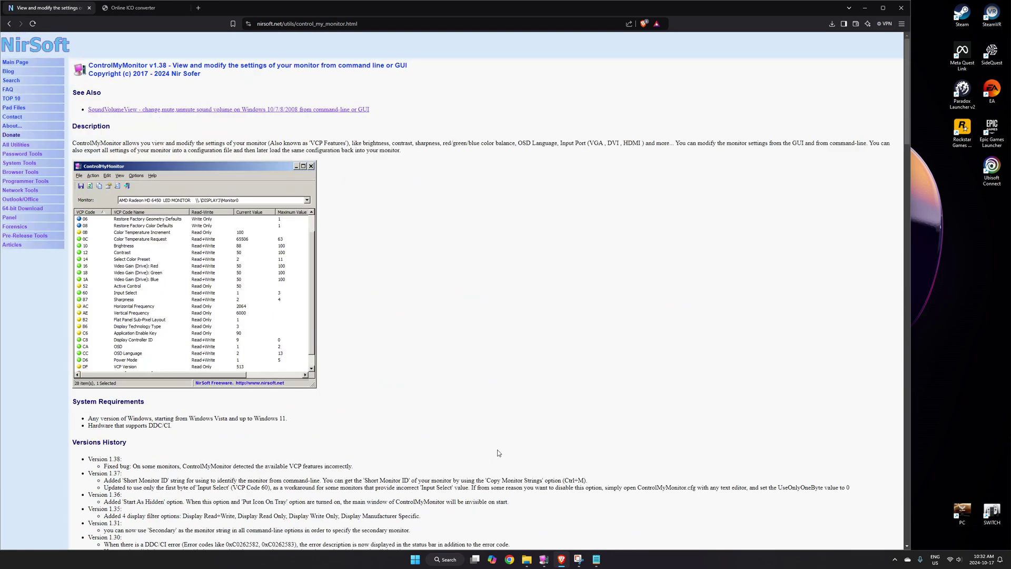
left_click(543, 559)
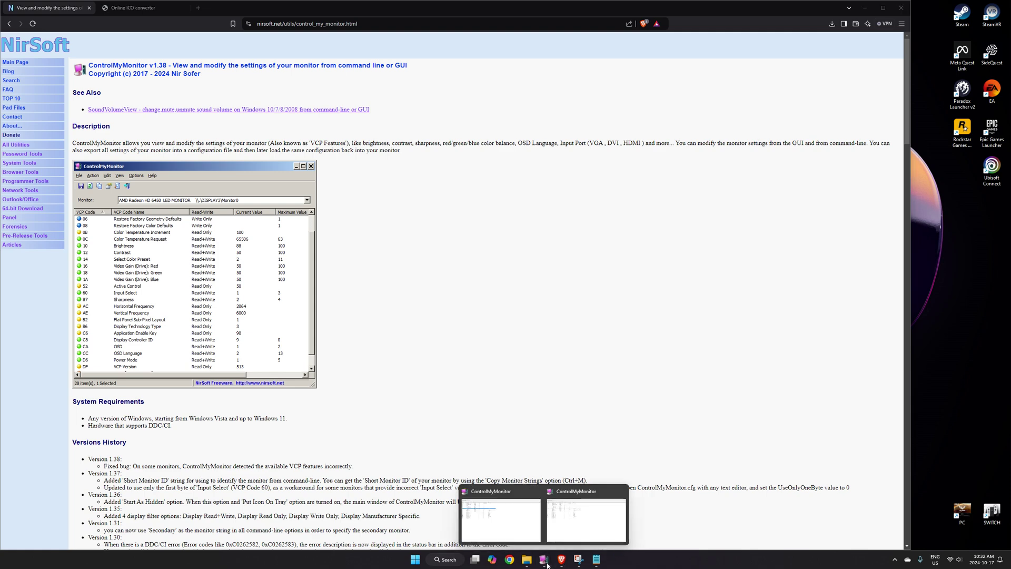
left_click(566, 521)
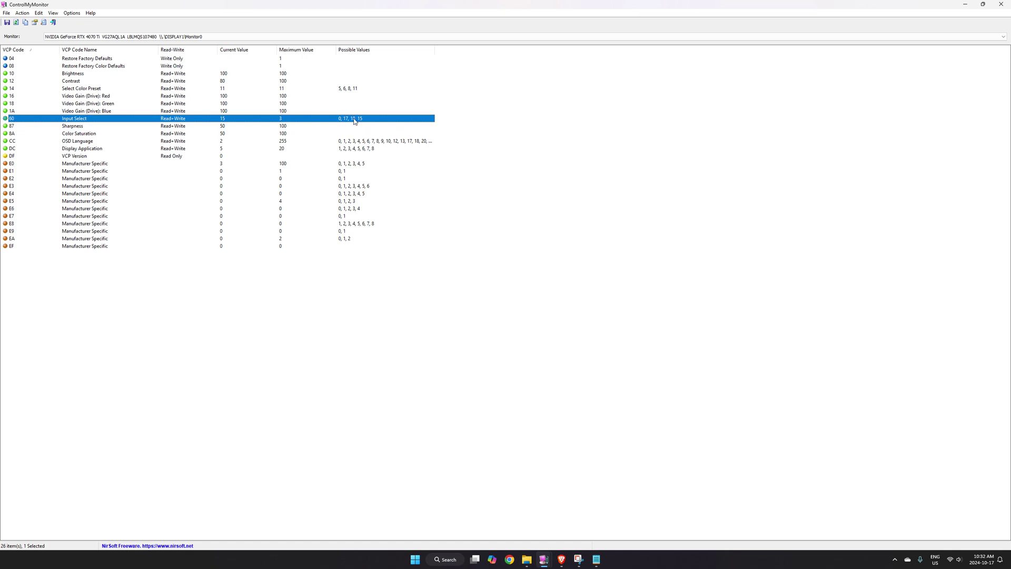
Switch to Notepad, move its window clear of the screen edge, and compare the Switch.bat and PC.bat scripts
left_click(596, 559)
left_click_drag(583, 112, 456, 80)
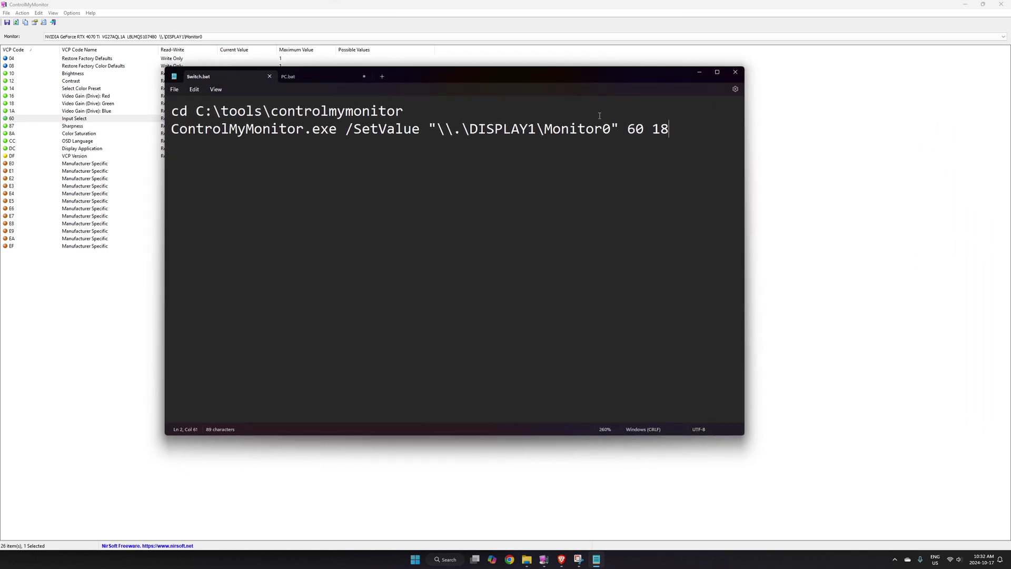
left_click(311, 76)
left_click(222, 77)
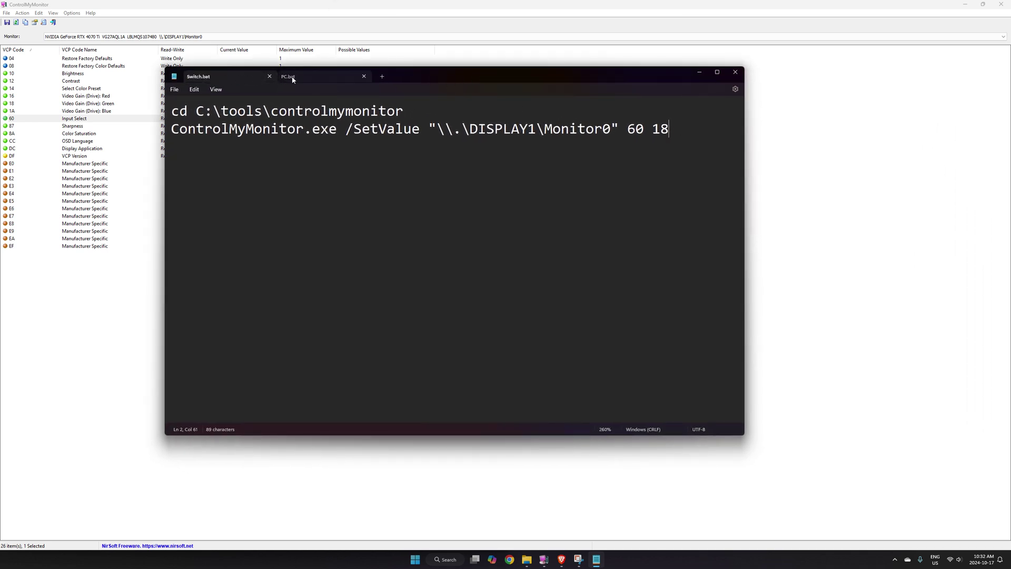
left_click(293, 80)
left_click(242, 74)
left_click(313, 76)
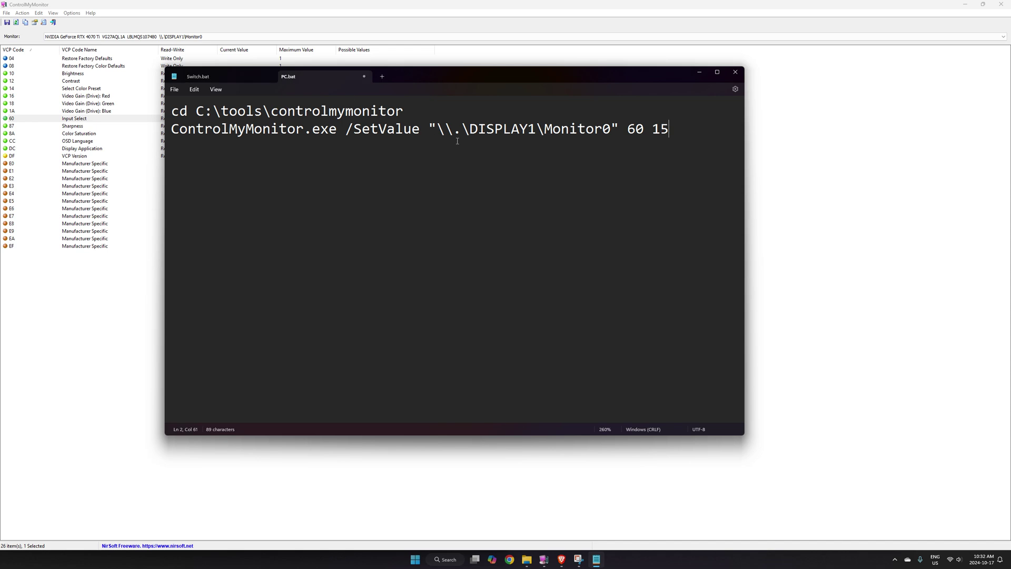
Examine the monitor string, VCP code 60 and input value 15 in PC.bat's SetValue command, and return to Switch.bat
left_click_drag(436, 130, 614, 131)
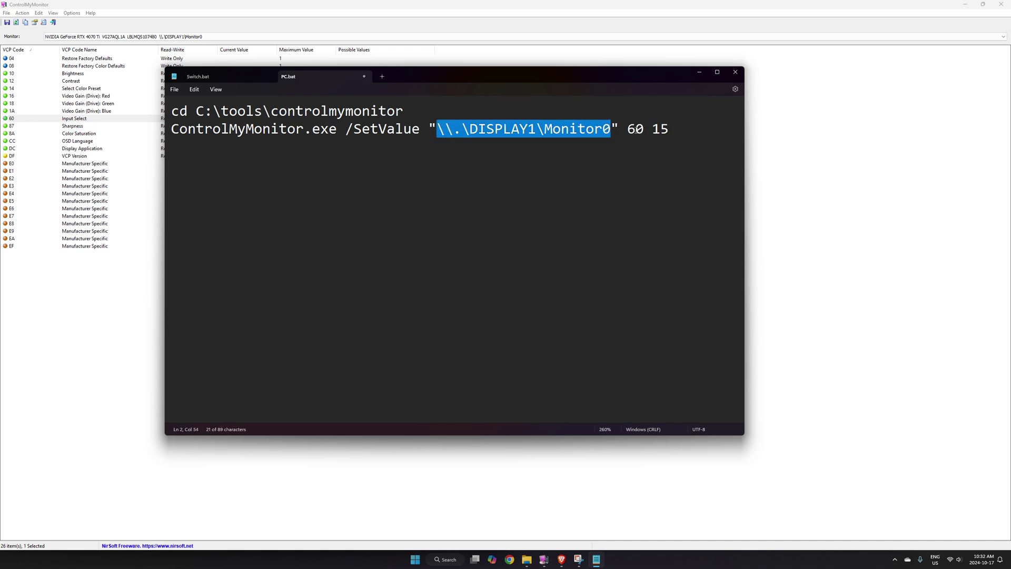
double_click(636, 130)
double_click(659, 129)
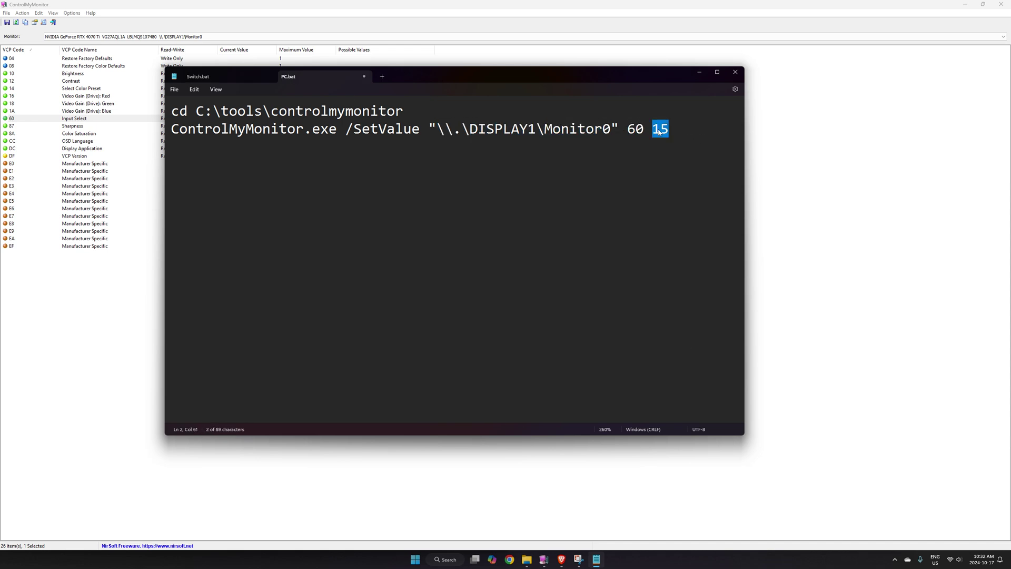
left_click(235, 77)
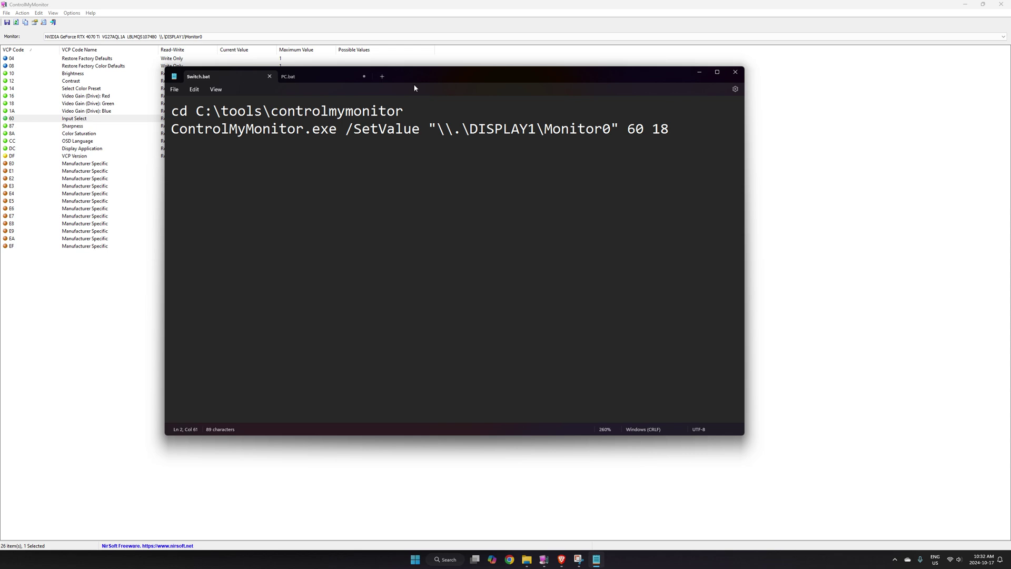